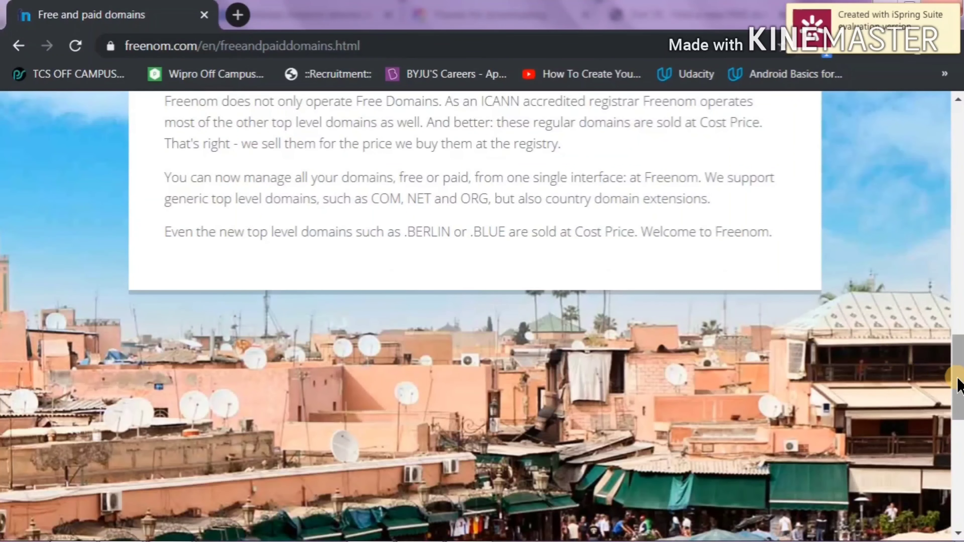
# Check the availability of the domain TheSmartGeek from the new-domain registration page and try to get the free .tk version
pyautogui.moveTo(957, 380); pyautogui.dragTo(961, 129)
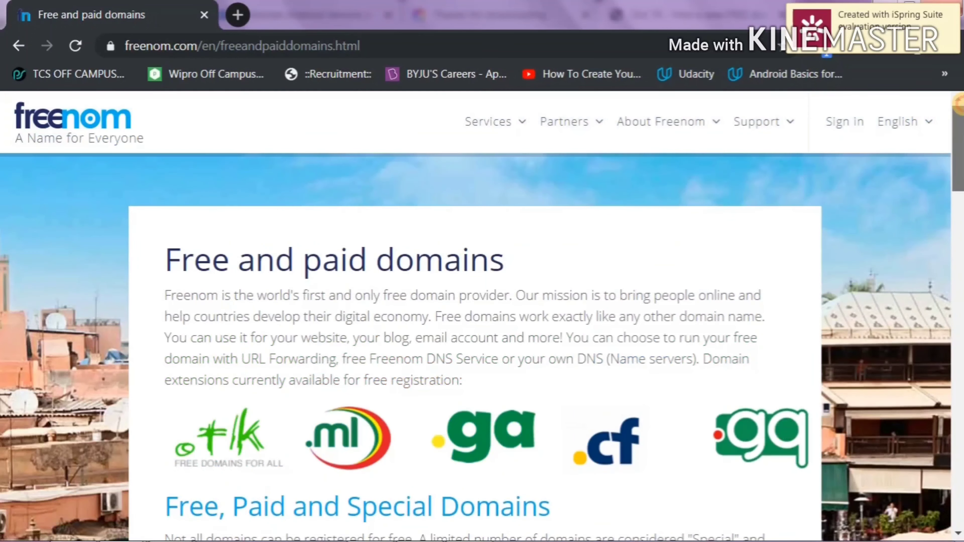
pyautogui.click(521, 125)
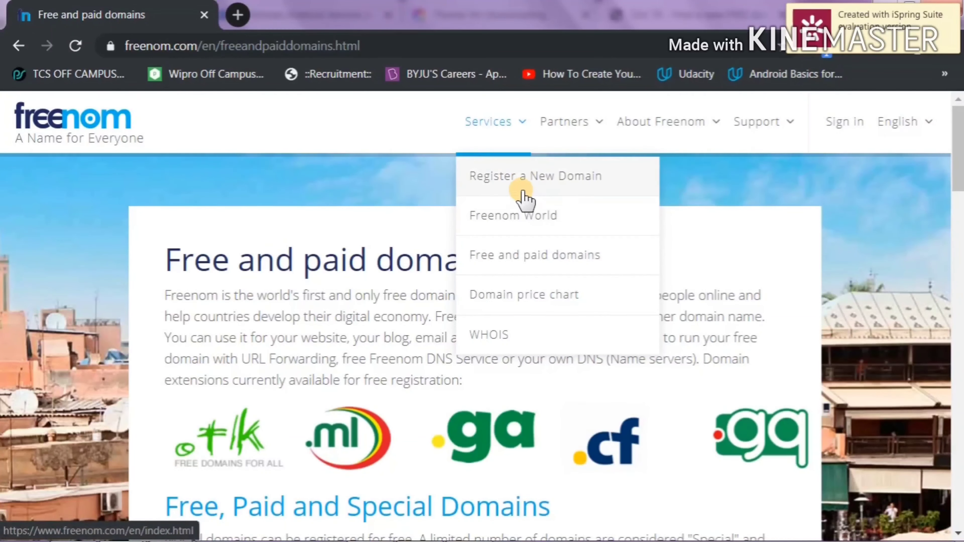
pyautogui.click(523, 175)
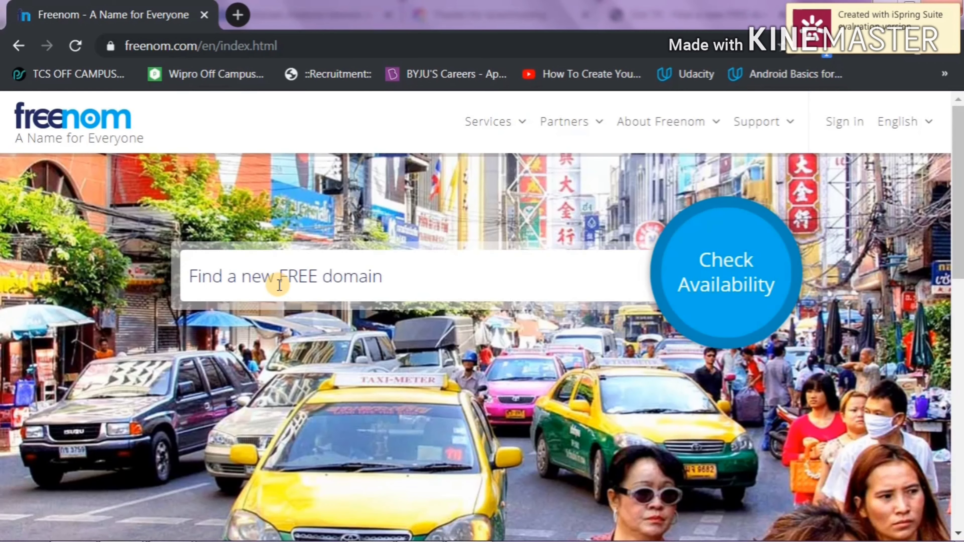
pyautogui.click(276, 283)
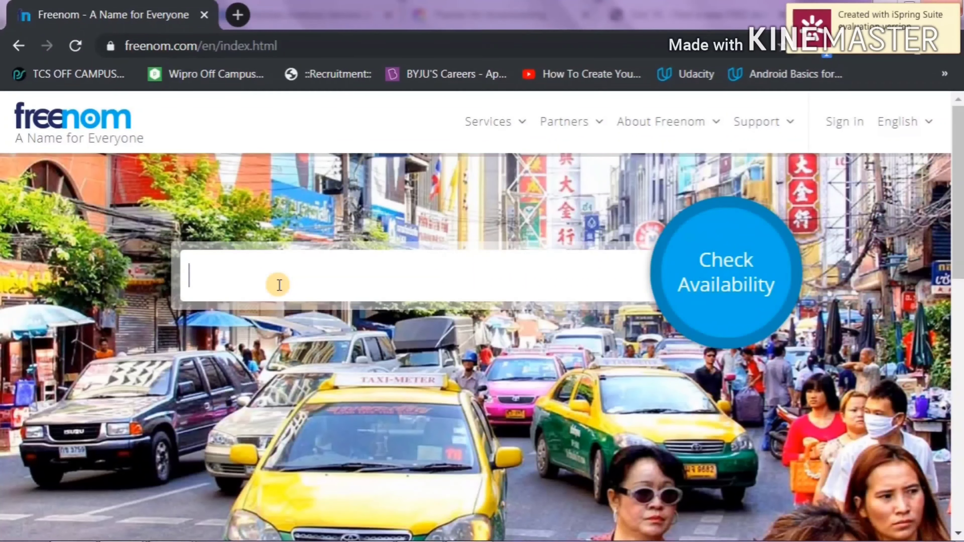
pyautogui.write('TheSmartGeek')
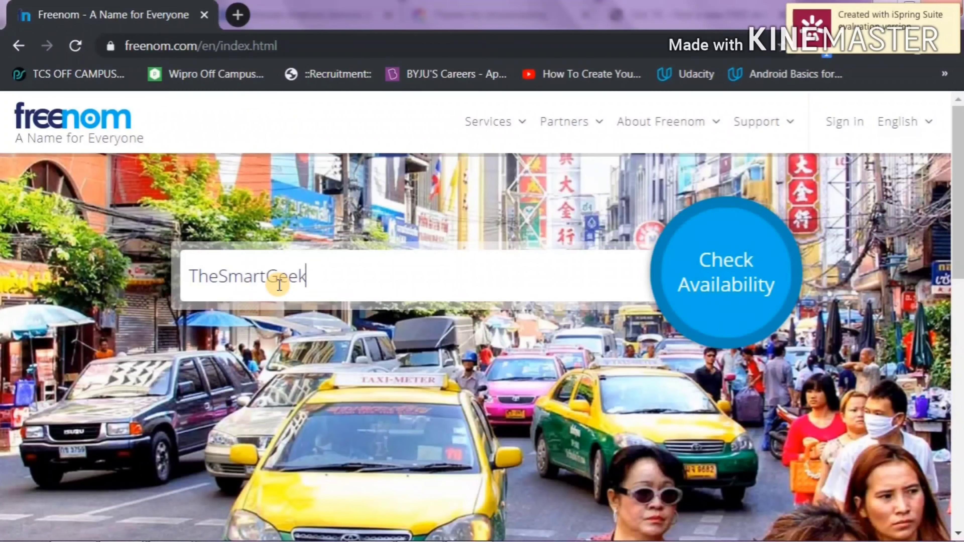
pyautogui.click(690, 298)
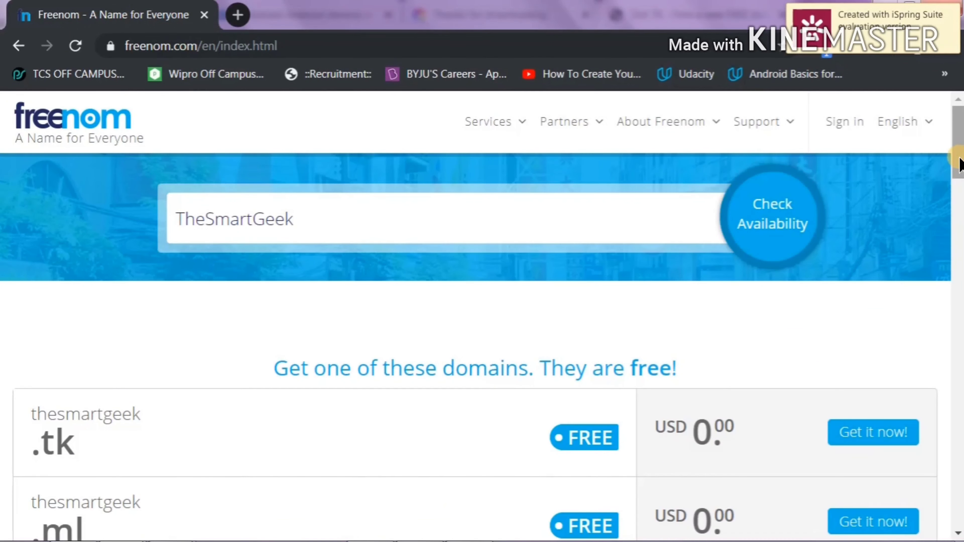
pyautogui.moveTo(958, 160); pyautogui.dragTo(959, 198)
pyautogui.click(860, 190)
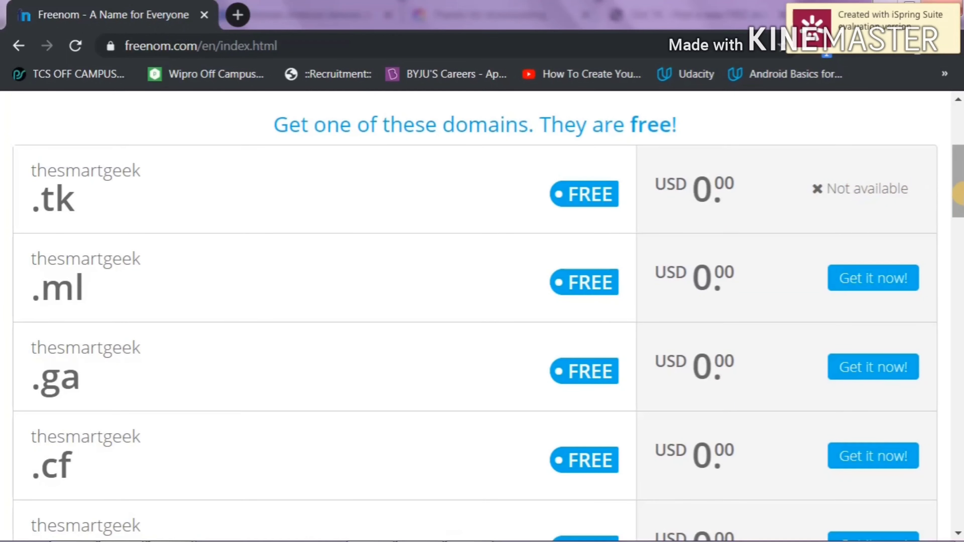
# Sign in to the Freenom account with the saved e-mail address and password
pyautogui.moveTo(959, 219); pyautogui.dragTo(959, 123)
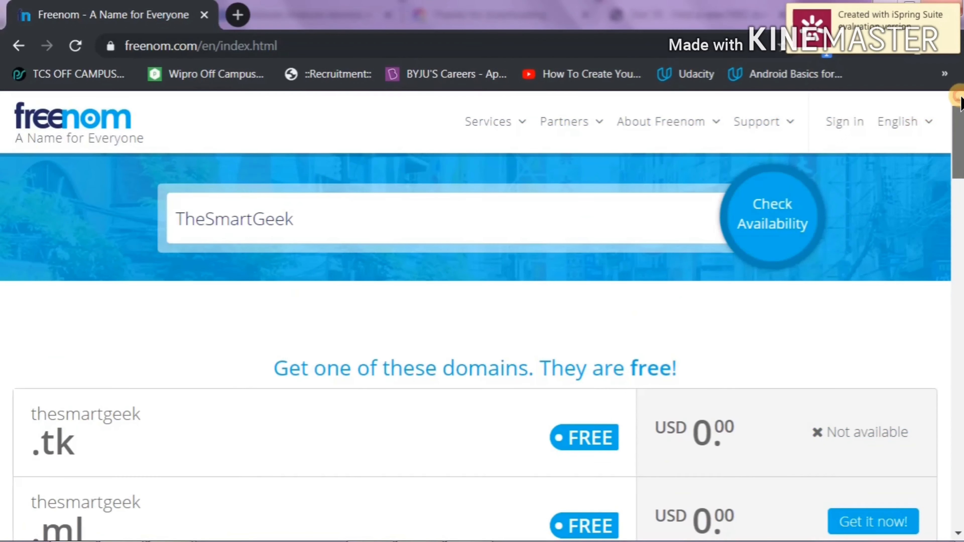
pyautogui.click(930, 121)
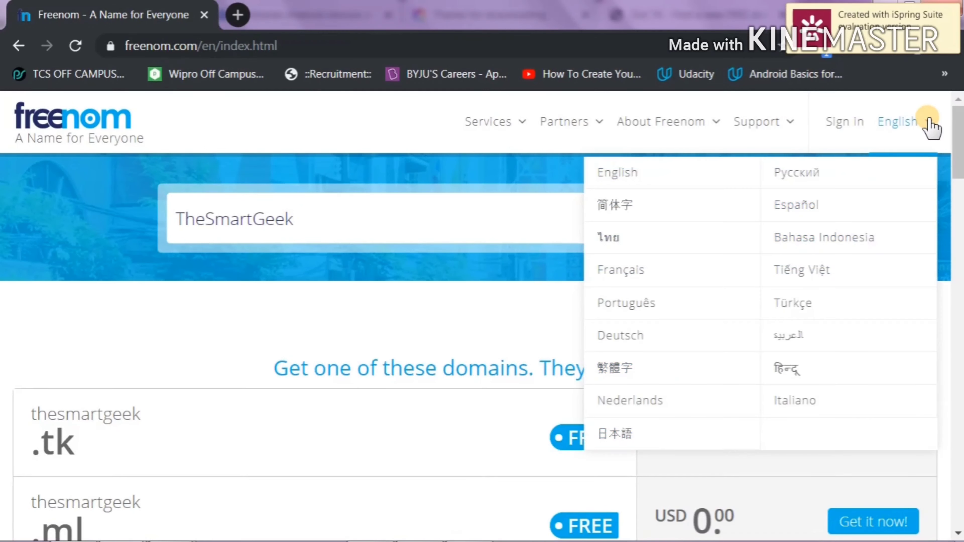
pyautogui.click(851, 119)
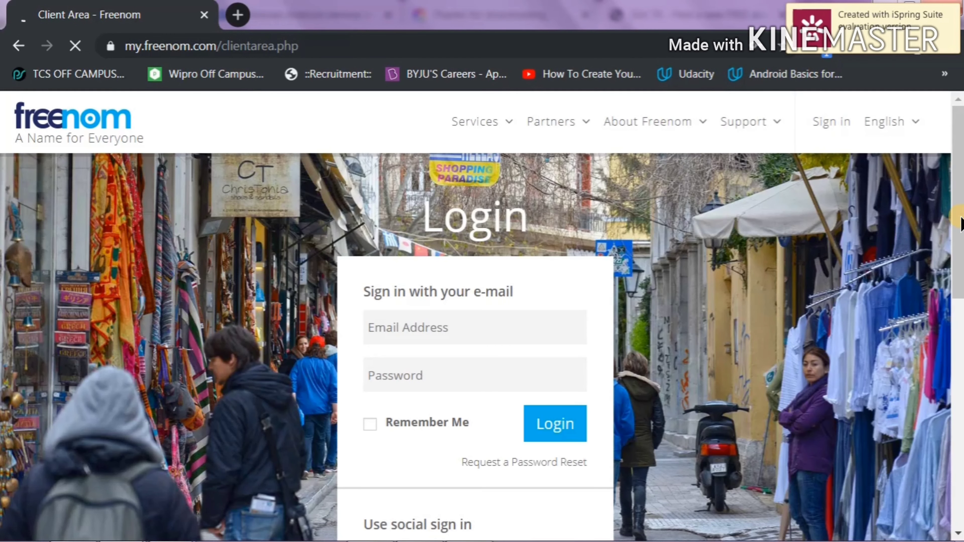
pyautogui.moveTo(961, 223); pyautogui.dragTo(960, 416)
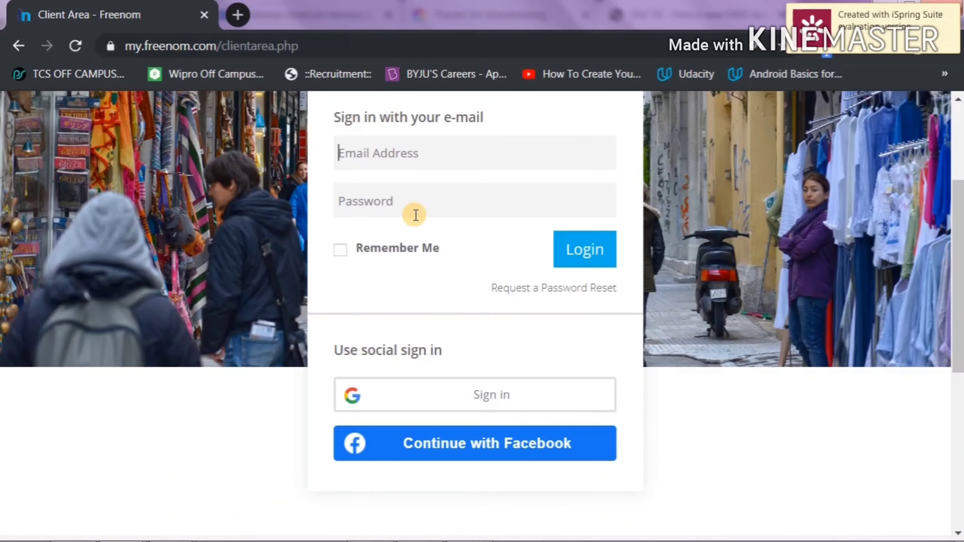
pyautogui.click(445, 151)
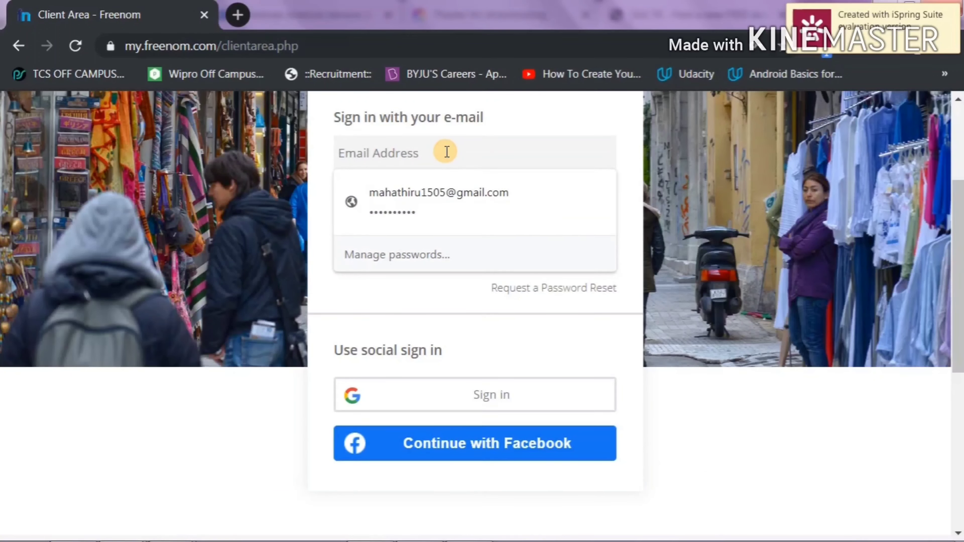
pyautogui.click(447, 192)
pyautogui.click(614, 252)
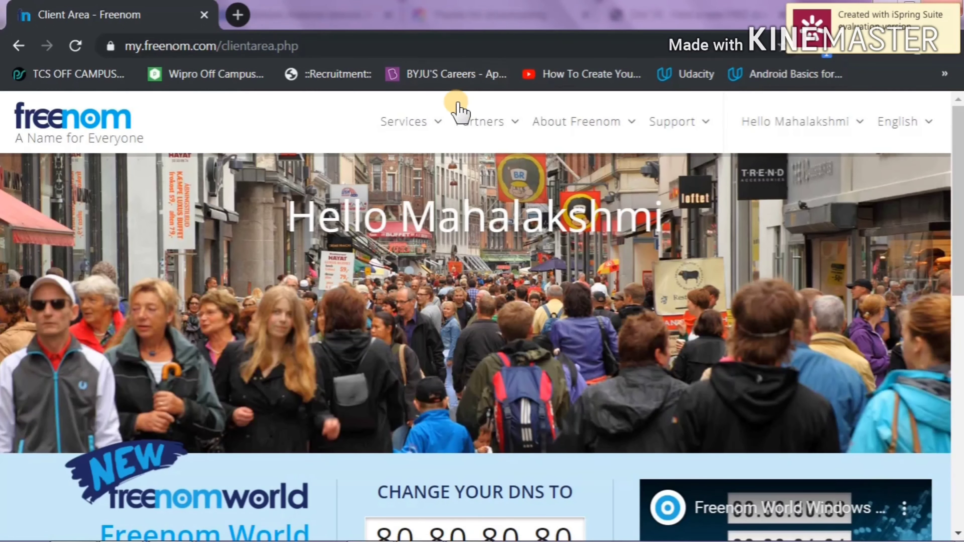
# Go to the new-domain registration page of the account and check the availability of TheSmartGeek
pyautogui.click(427, 122)
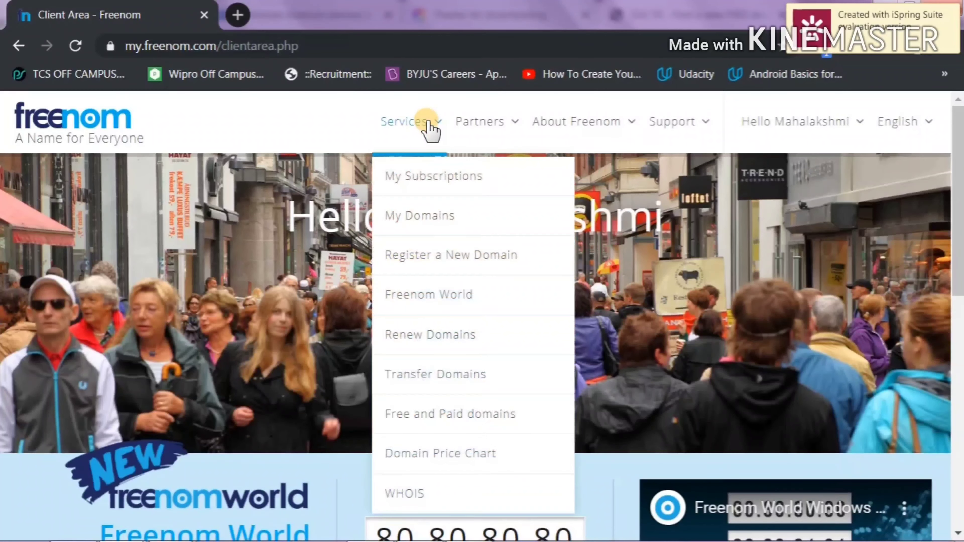
pyautogui.click(465, 254)
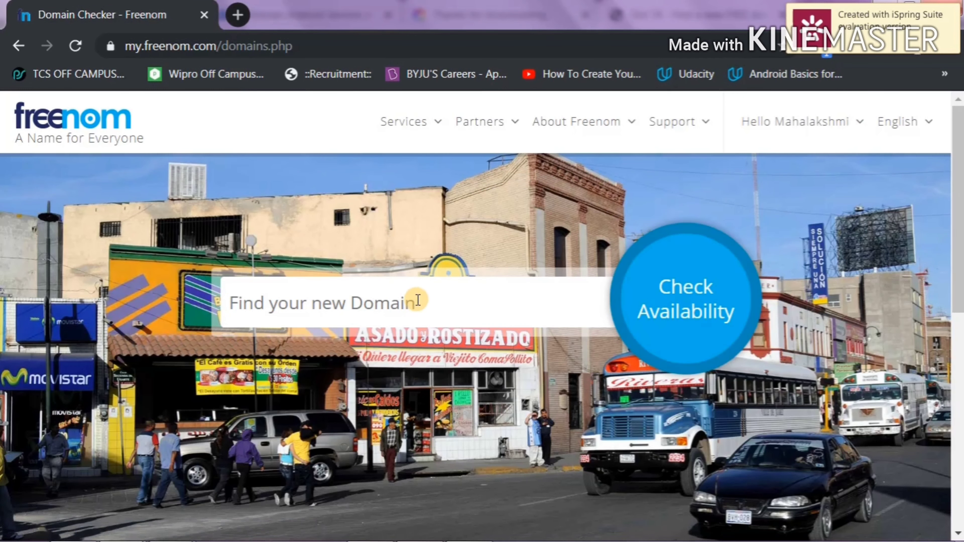
pyautogui.click(416, 294)
pyautogui.write('TheSma')
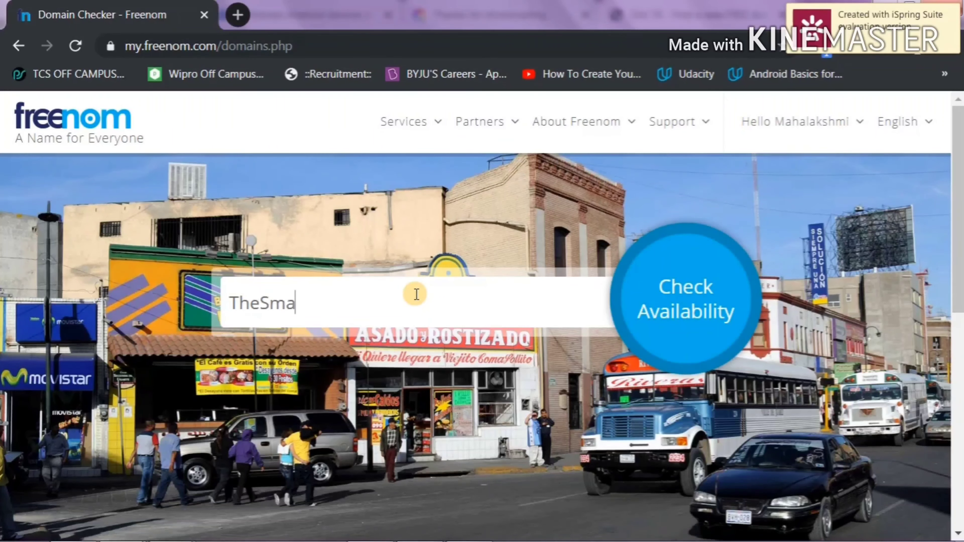
pyautogui.write('rtGeek')
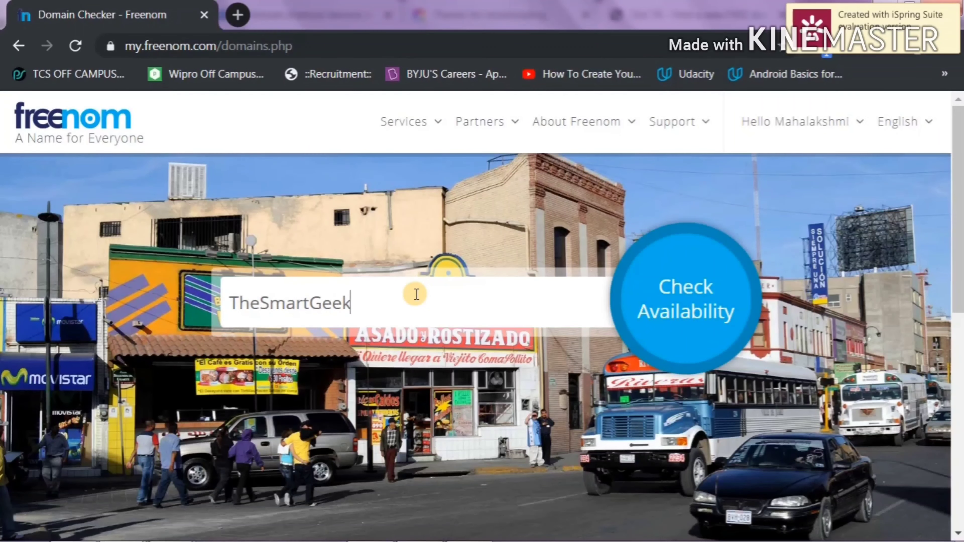
pyautogui.click(656, 322)
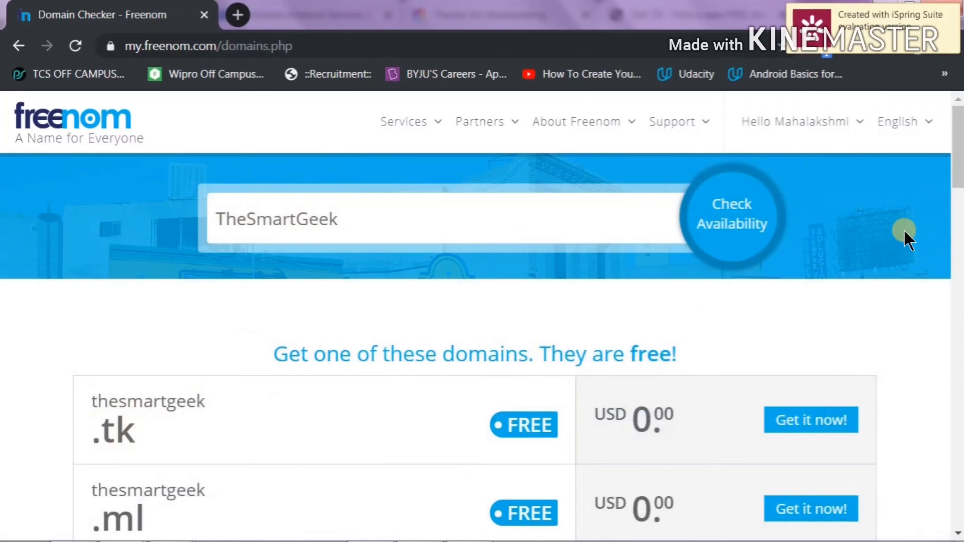
# Add the free thesmartgeek.tk domain to the cart and proceed to checkout
pyautogui.click(784, 425)
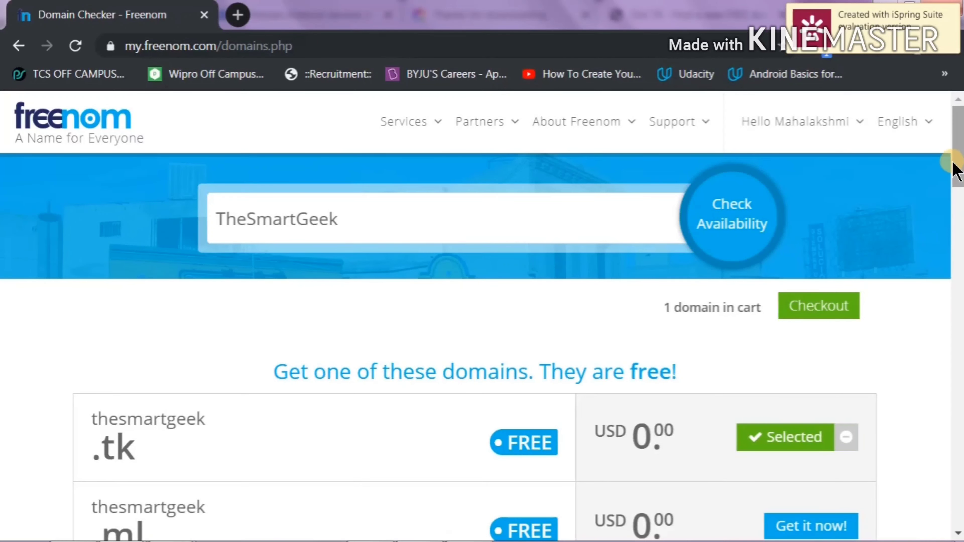
pyautogui.moveTo(956, 162); pyautogui.dragTo(959, 196)
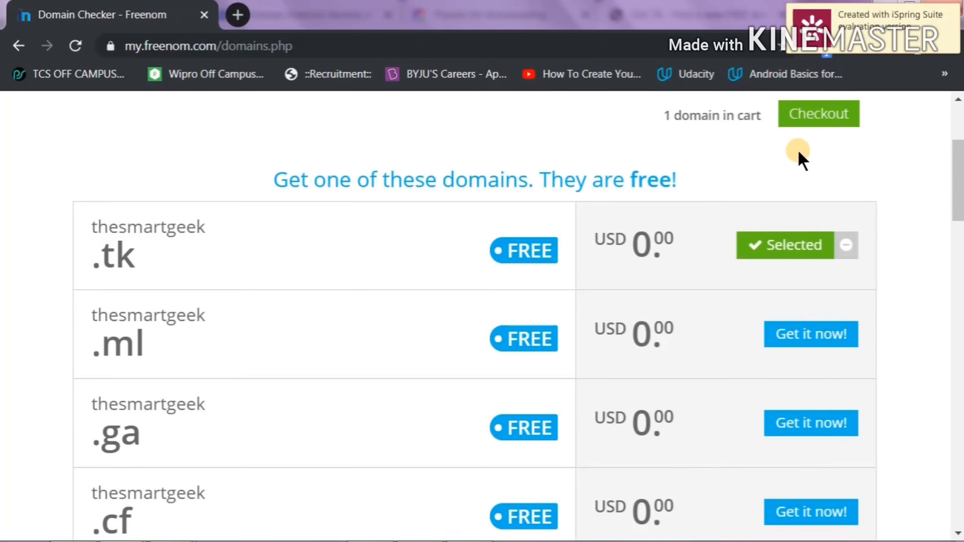
pyautogui.click(813, 124)
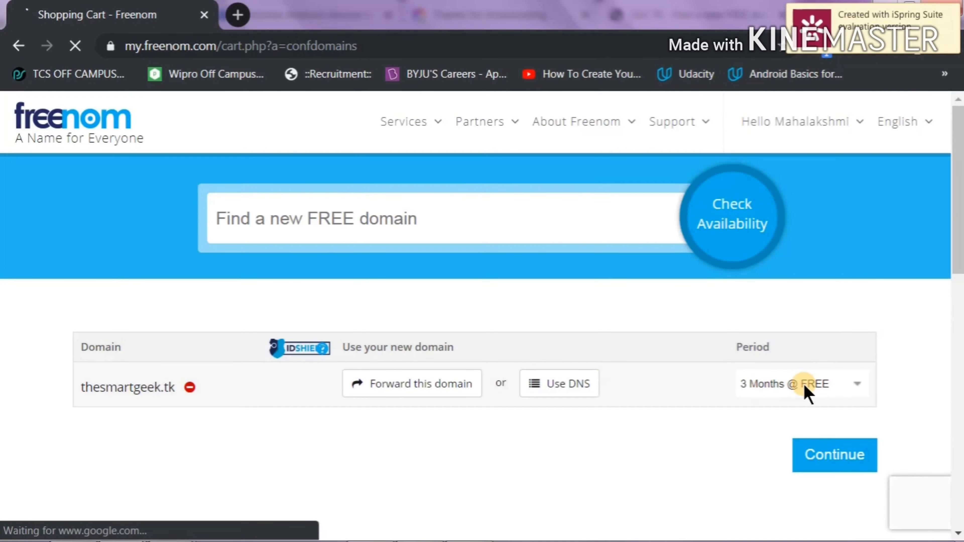
# Set the registration period of thesmartgeek.tk to 12 Months @ FREE and continue to the order review
pyautogui.click(857, 384)
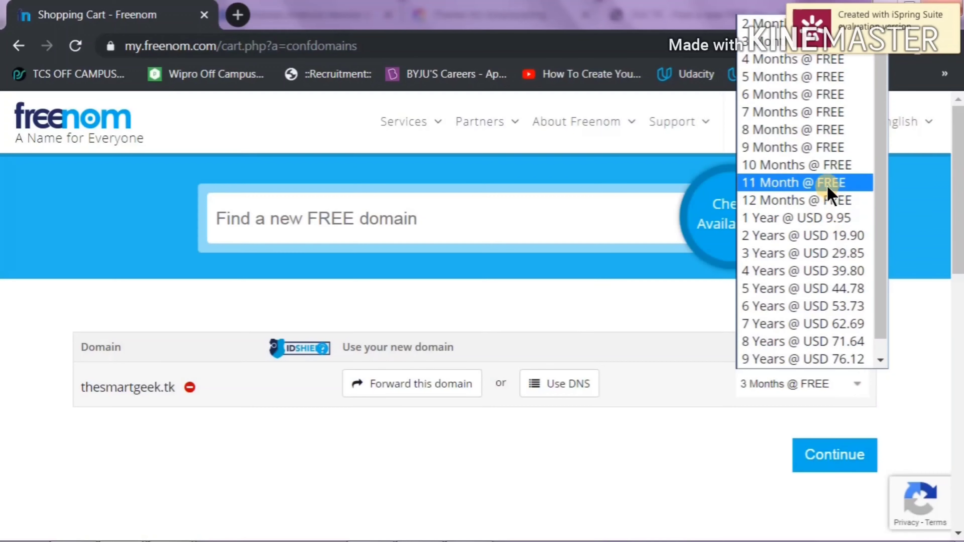
pyautogui.click(813, 201)
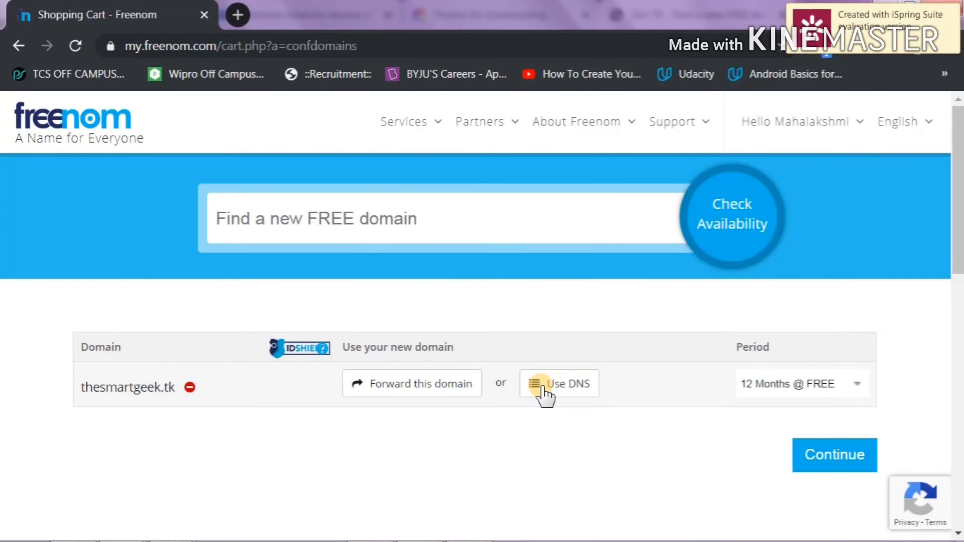
pyautogui.click(821, 458)
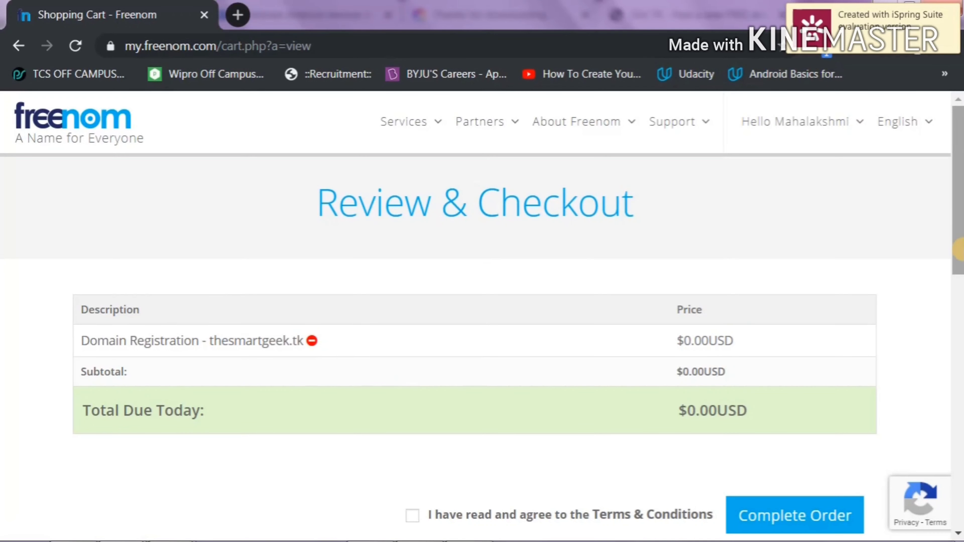
# Agree to the terms and conditions and complete the order for thesmartgeek.tk
pyautogui.moveTo(962, 265); pyautogui.dragTo(962, 325)
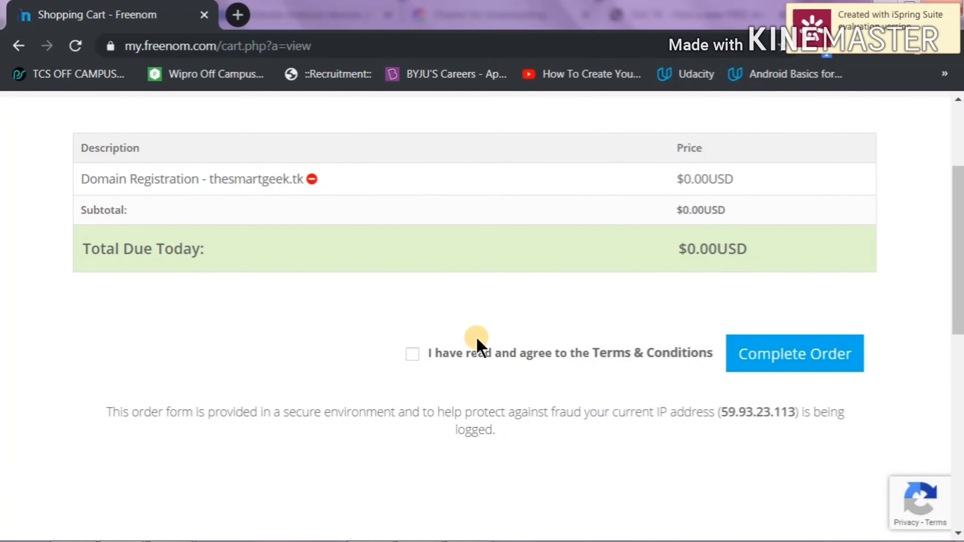
pyautogui.click(412, 354)
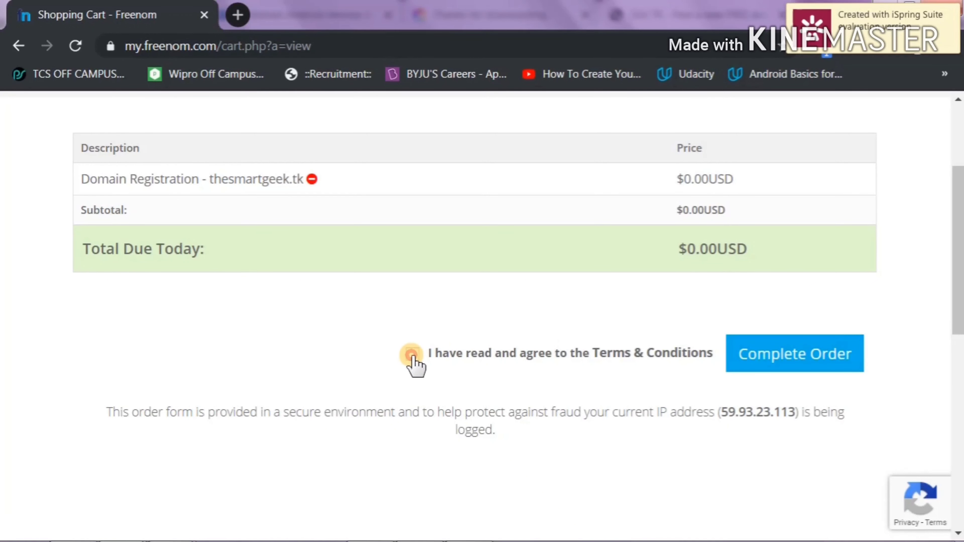
pyautogui.click(778, 361)
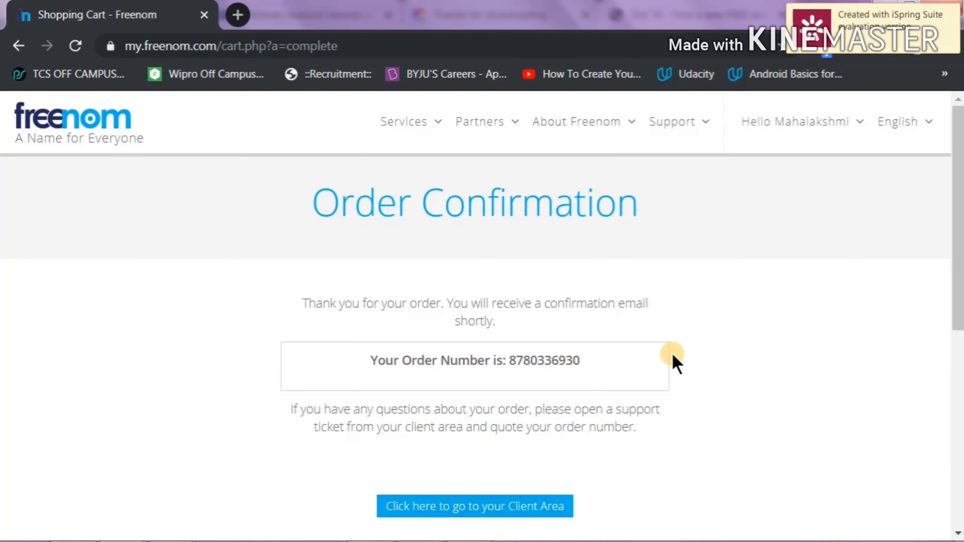
pyautogui.doubleClick(551, 359)
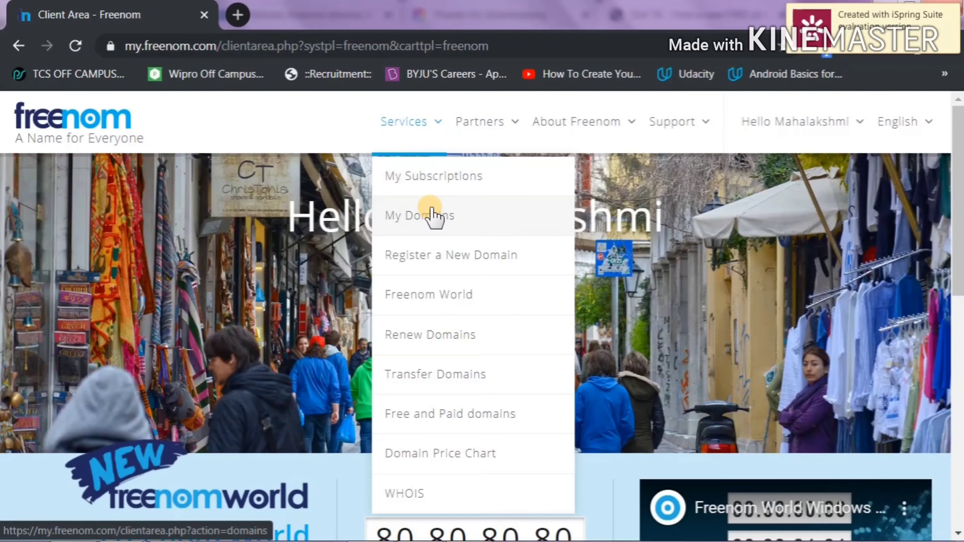
# Open the account's My Domains list and look over the registered domains
pyautogui.click(432, 212)
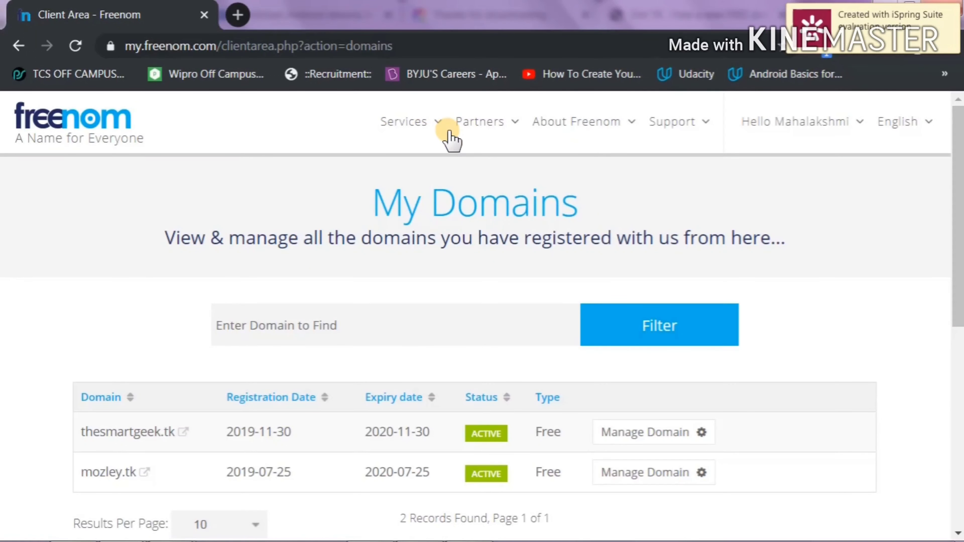
pyautogui.scroll(-5, 958, 343)
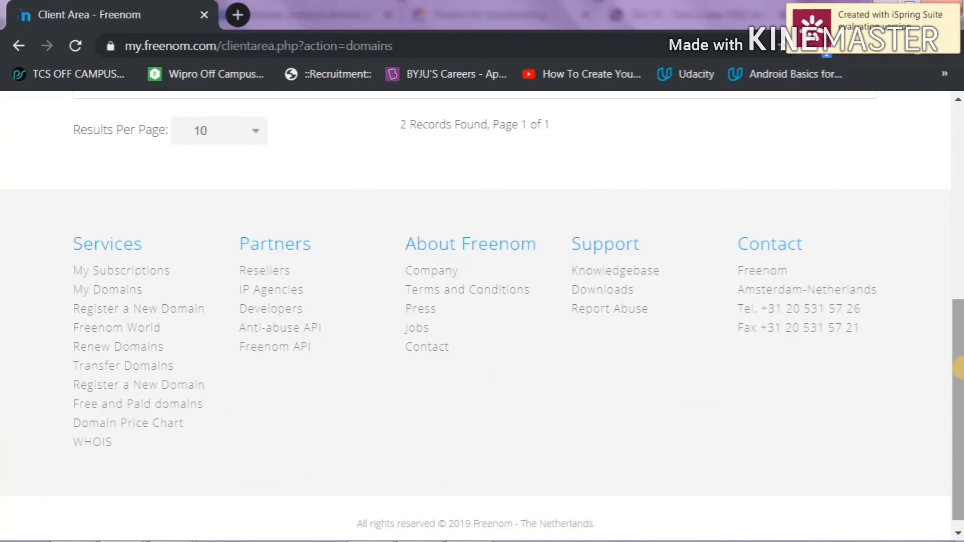
pyautogui.scroll(4, 957, 344)
pyautogui.scroll(-5, 596, 252)
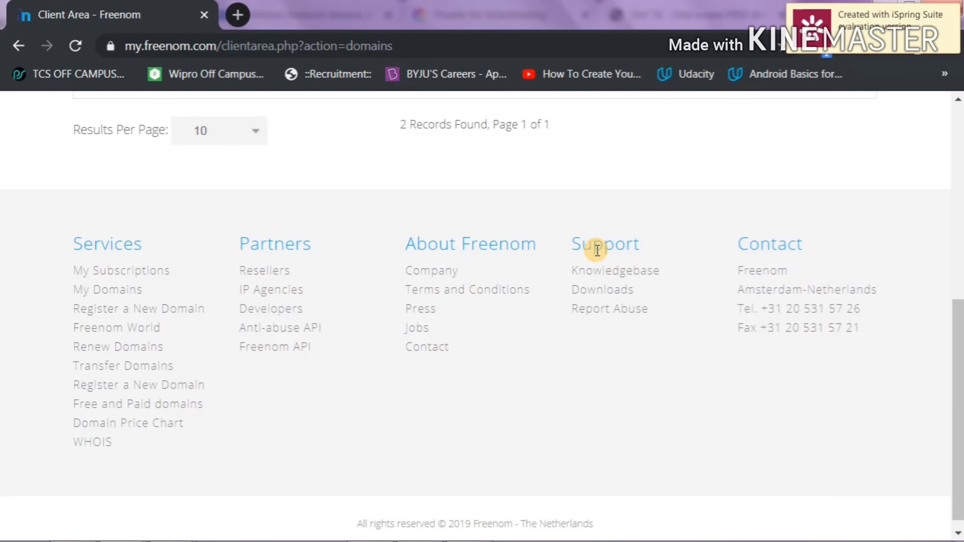
pyautogui.scroll(5, 958, 265)
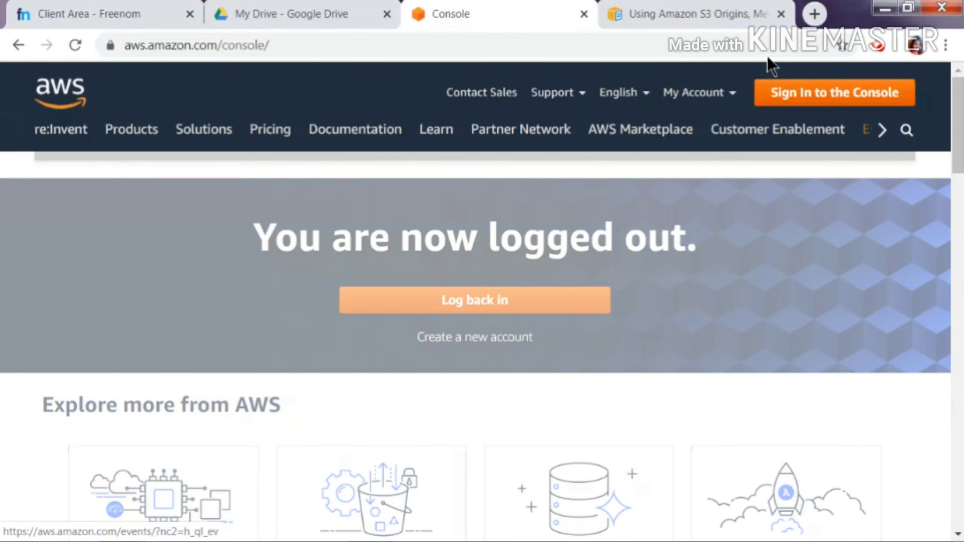
# Sign in to the AWS console as root user with the prefilled account email and the saved account password
pyautogui.click(790, 93)
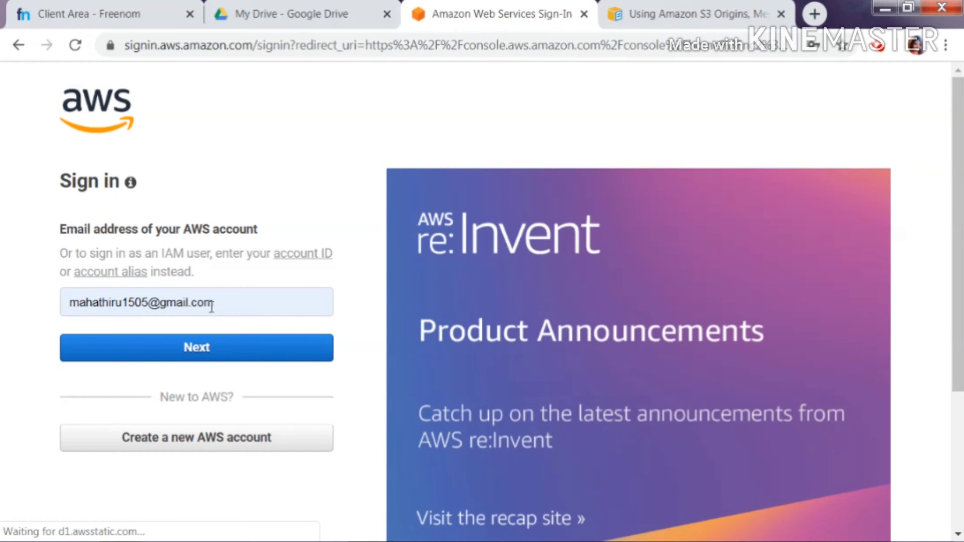
pyautogui.click(214, 354)
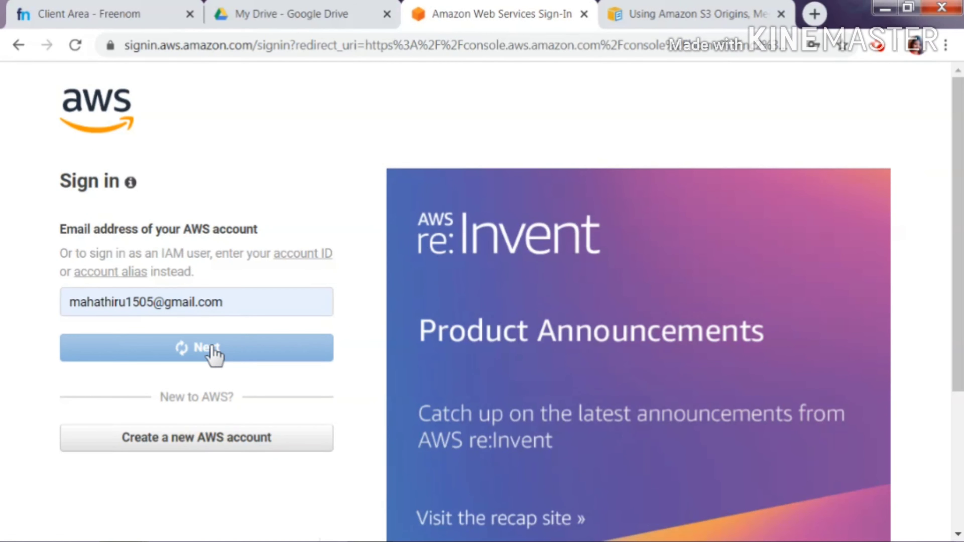
pyautogui.click(219, 300)
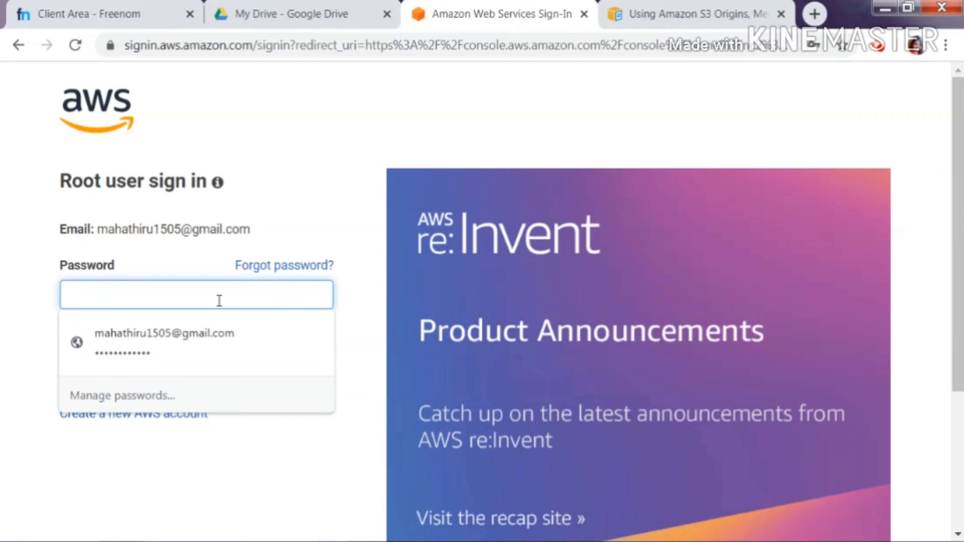
pyautogui.click(236, 363)
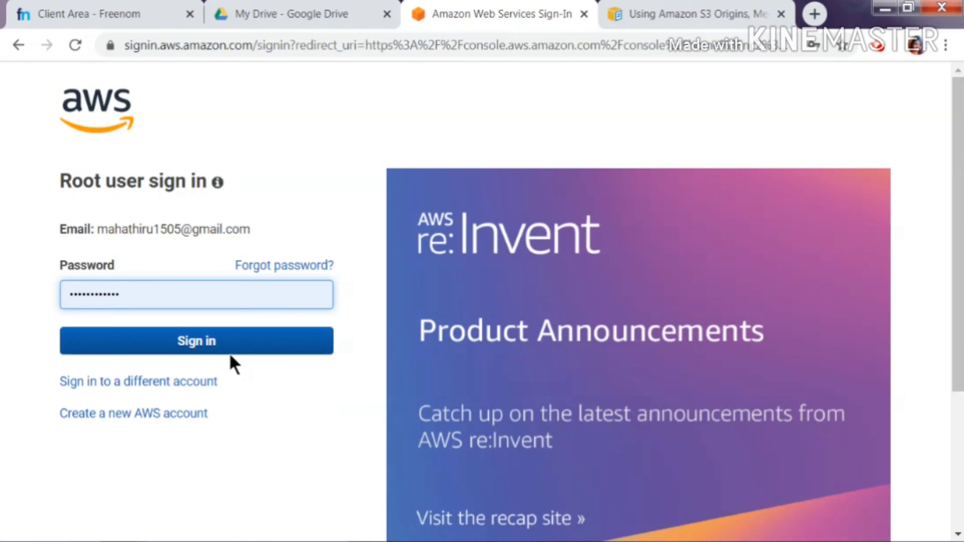
pyautogui.click(228, 355)
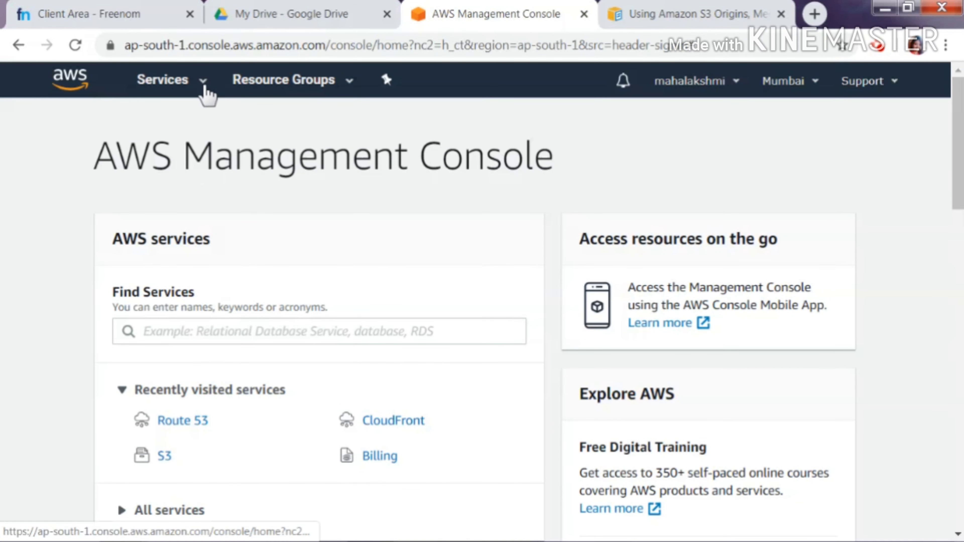
# Find the Route 53 service in the AWS console, open its dashboard and close the Google Drive page
pyautogui.click(203, 86)
pyautogui.click(274, 142)
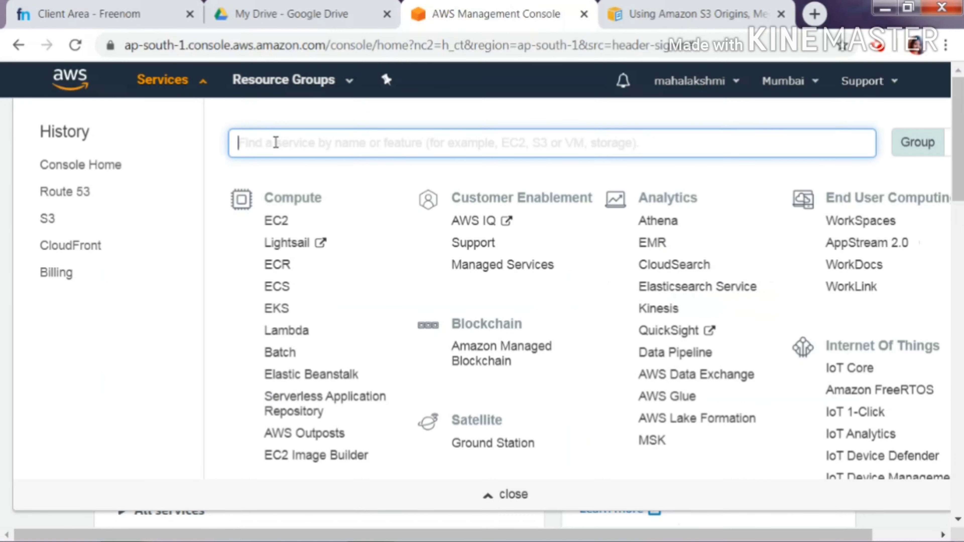
pyautogui.write('Route ')
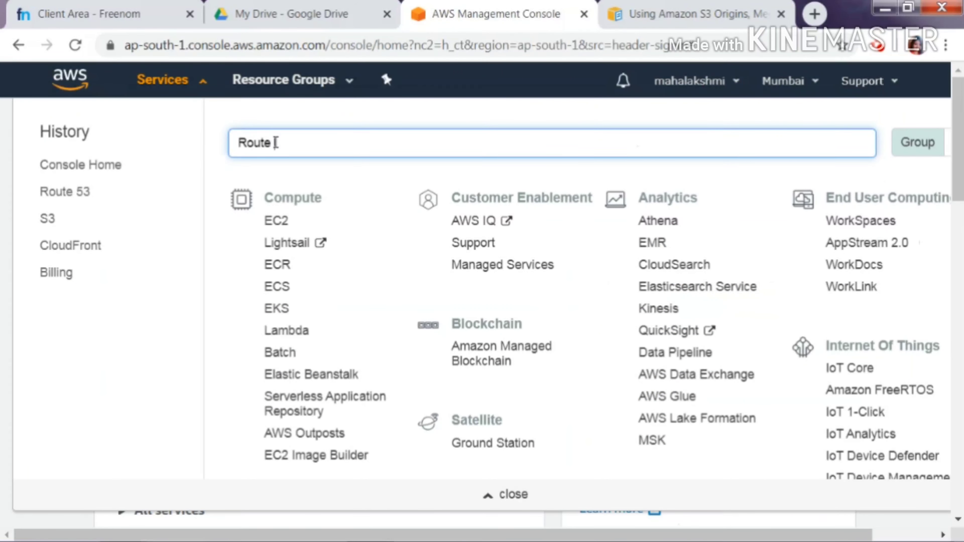
pyautogui.write('53')
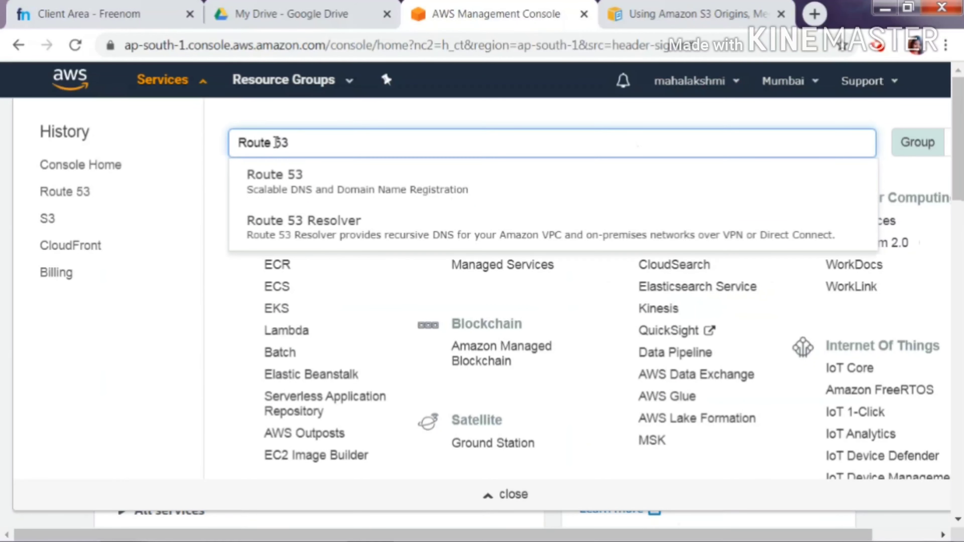
pyautogui.click(293, 183)
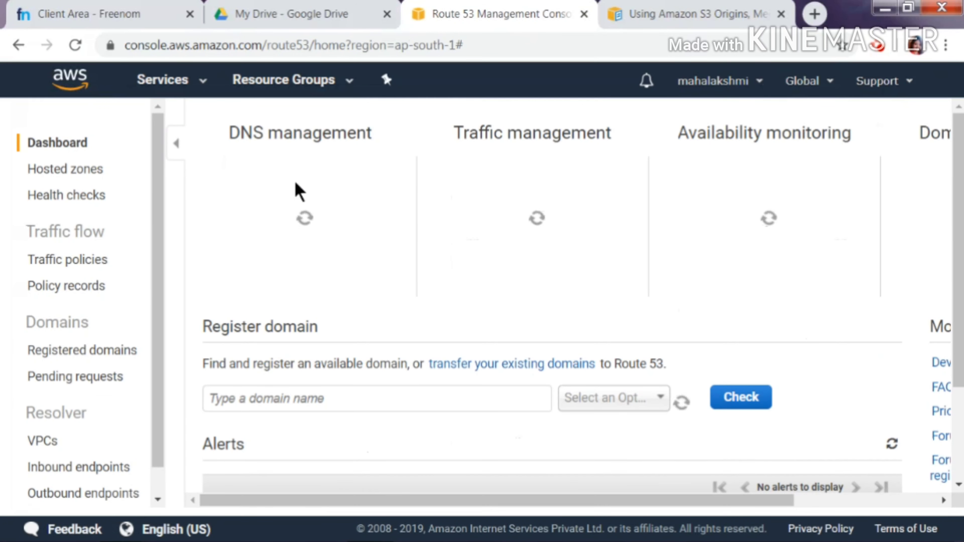
pyautogui.click(387, 14)
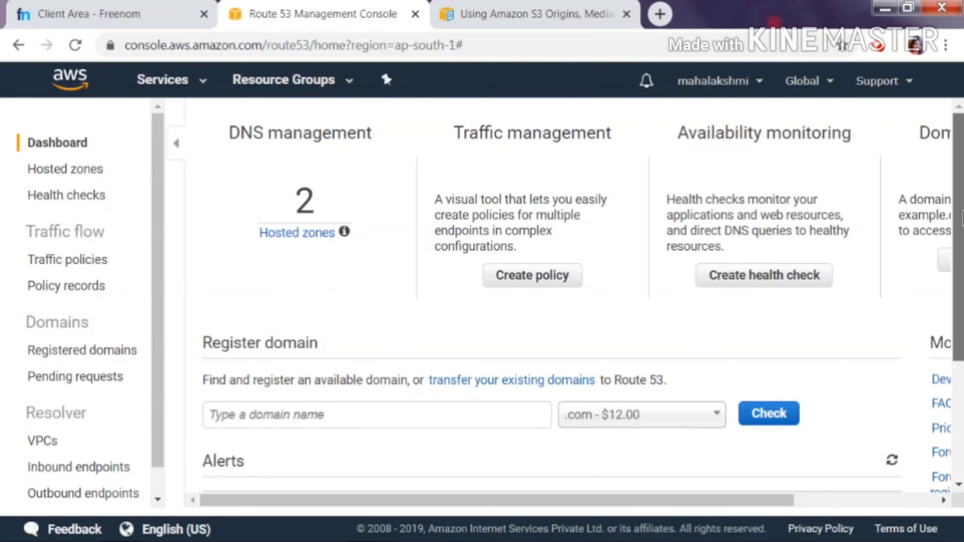
pyautogui.moveTo(962, 209); pyautogui.dragTo(962, 177)
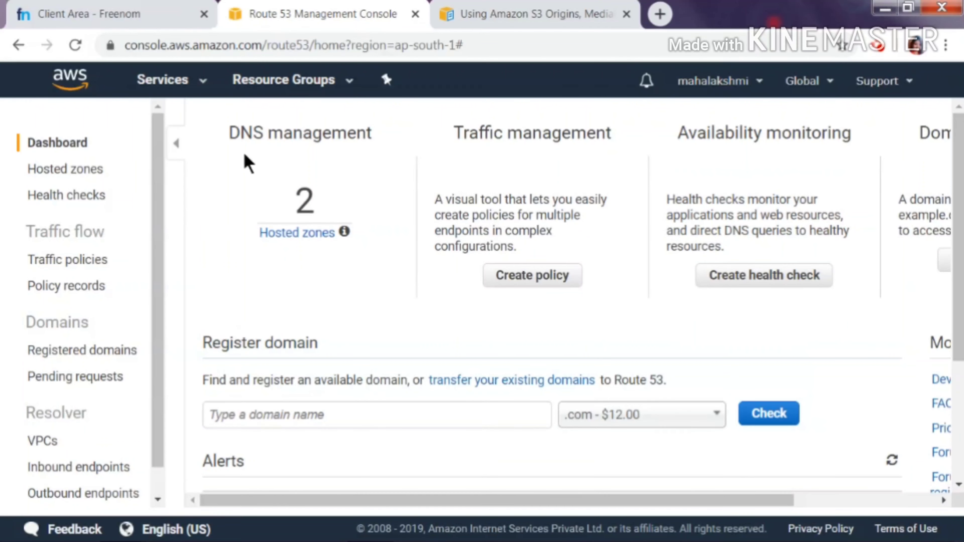
# Start a new hosted zone in Route 53 and copy the domain name thesmartgeek.ml from its Freenom management page
pyautogui.click(298, 233)
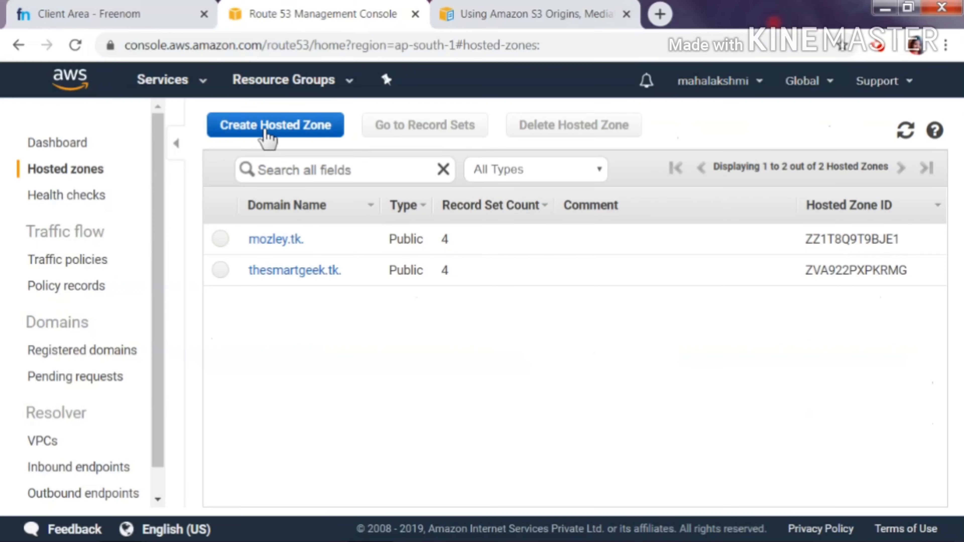
pyautogui.click(267, 131)
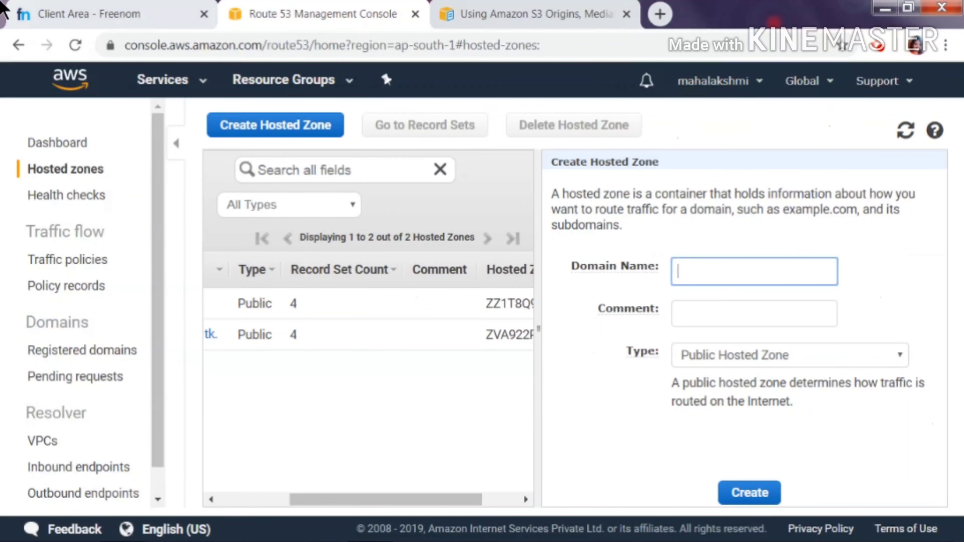
pyautogui.click(44, 17)
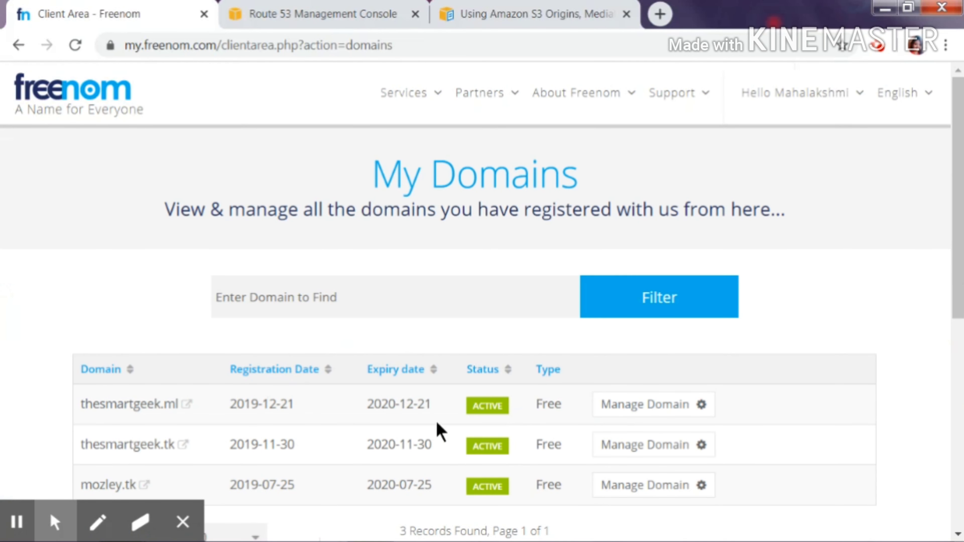
pyautogui.click(671, 405)
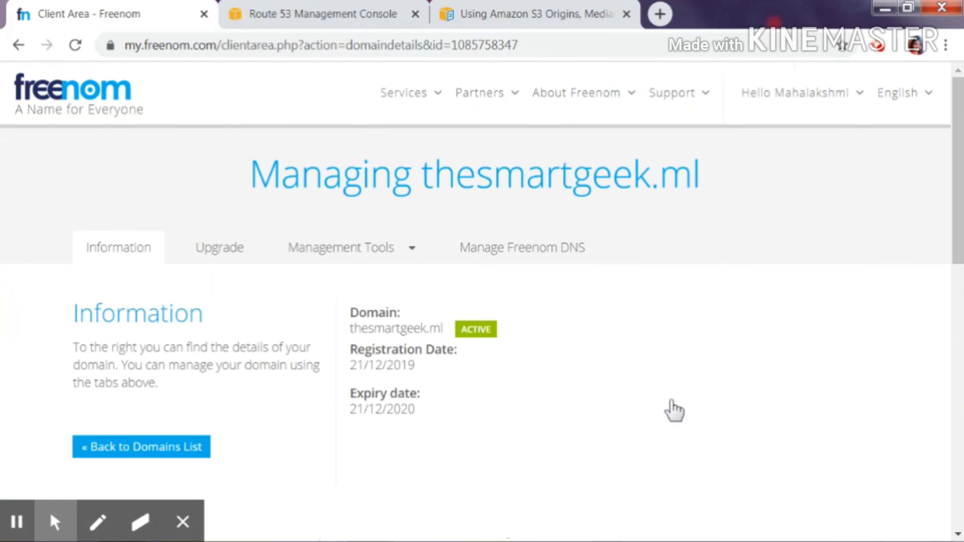
pyautogui.moveTo(423, 175); pyautogui.dragTo(726, 190)
pyautogui.hotkey('ctrl', 'c')
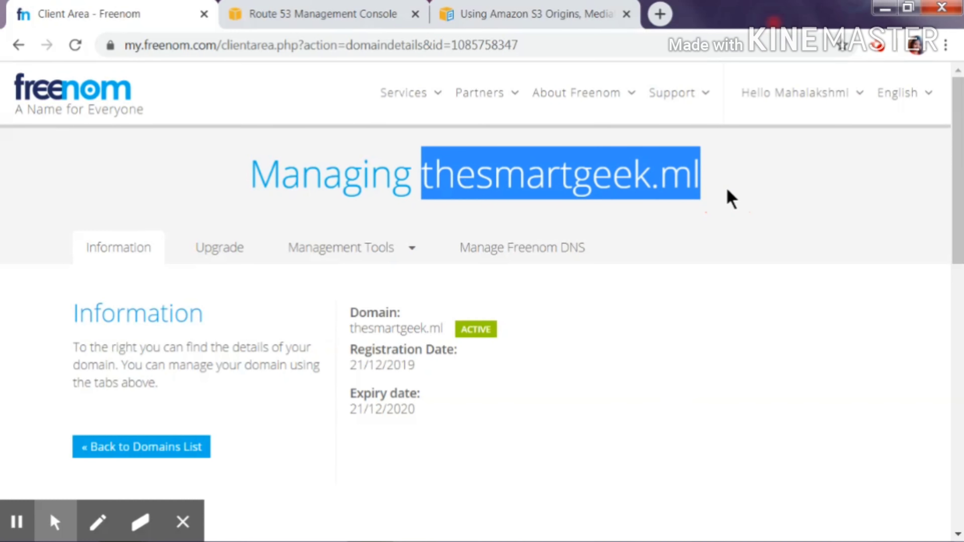
# Back in Route 53, create a public hosted zone with the domain name thesmartgeek.ml and no comment
pyautogui.click(376, 12)
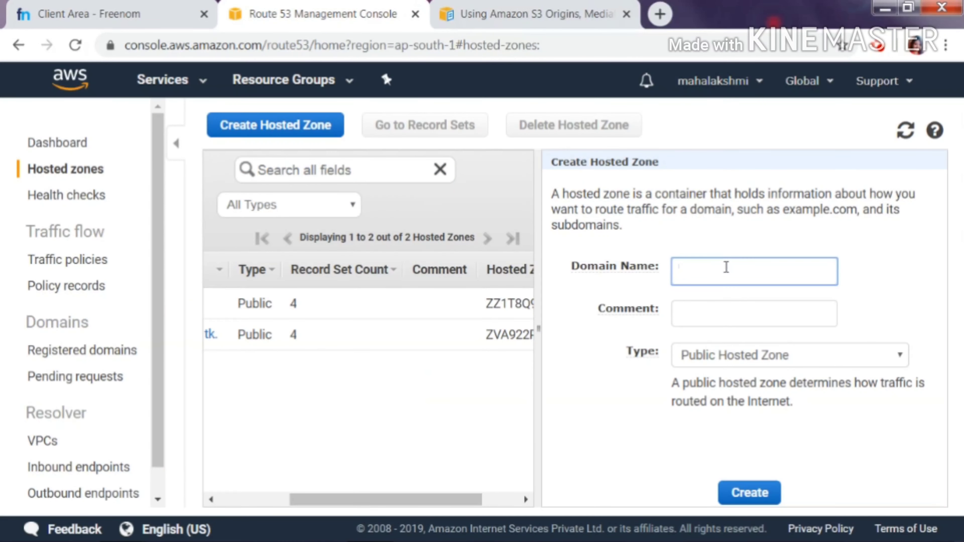
pyautogui.hotkey('ctrl', 'v')
pyautogui.click(728, 310)
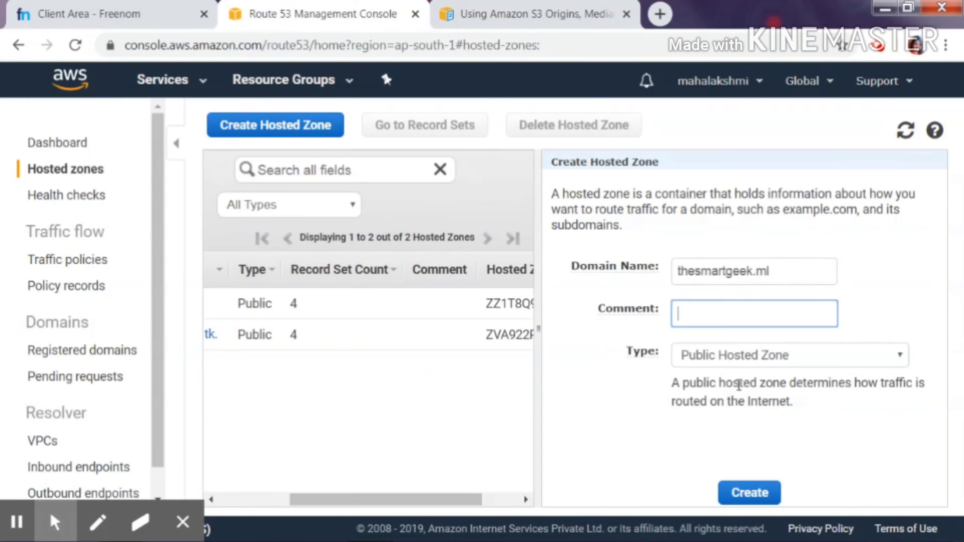
pyautogui.click(751, 488)
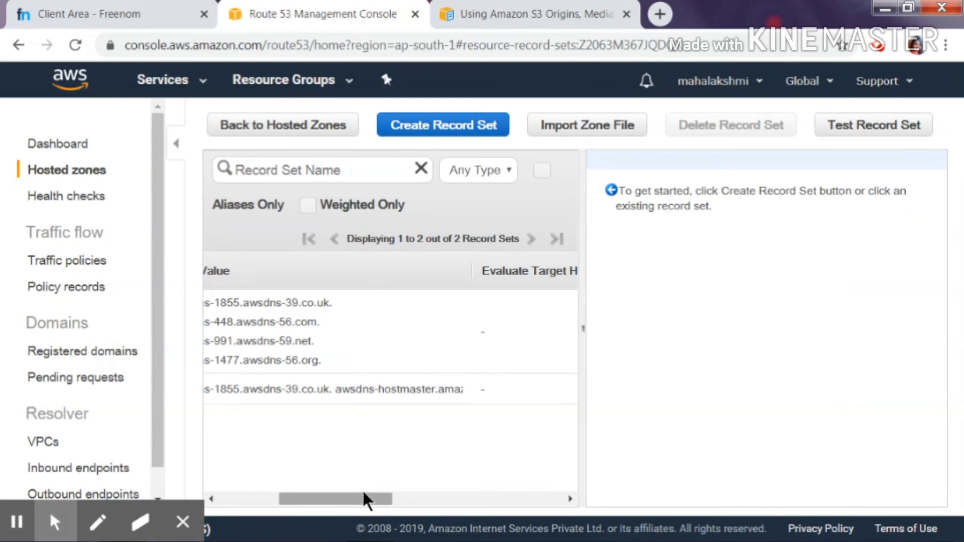
# Open the NS record set of the thesmartgeek.ml zone and look through its name server values
pyautogui.moveTo(366, 498); pyautogui.dragTo(298, 479)
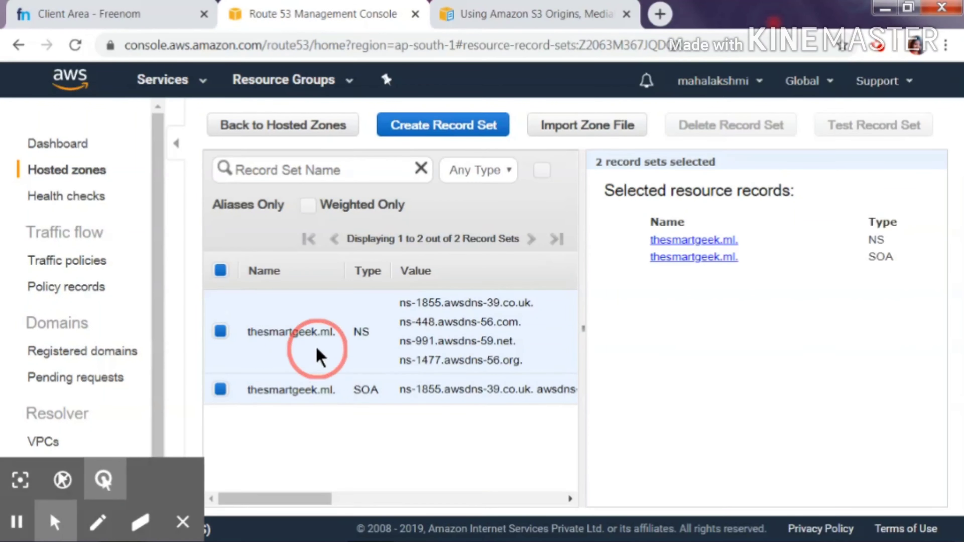
pyautogui.click(318, 348)
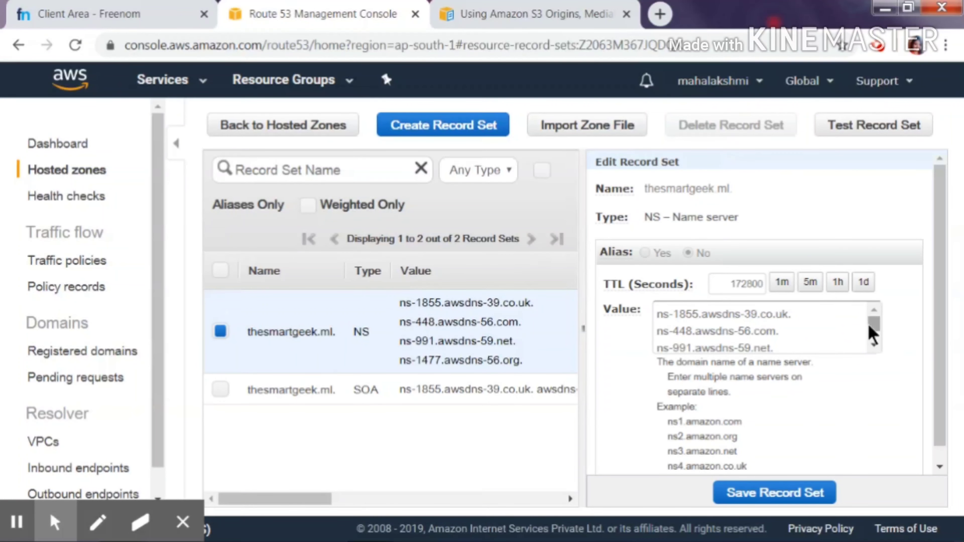
pyautogui.moveTo(874, 327); pyautogui.dragTo(875, 336)
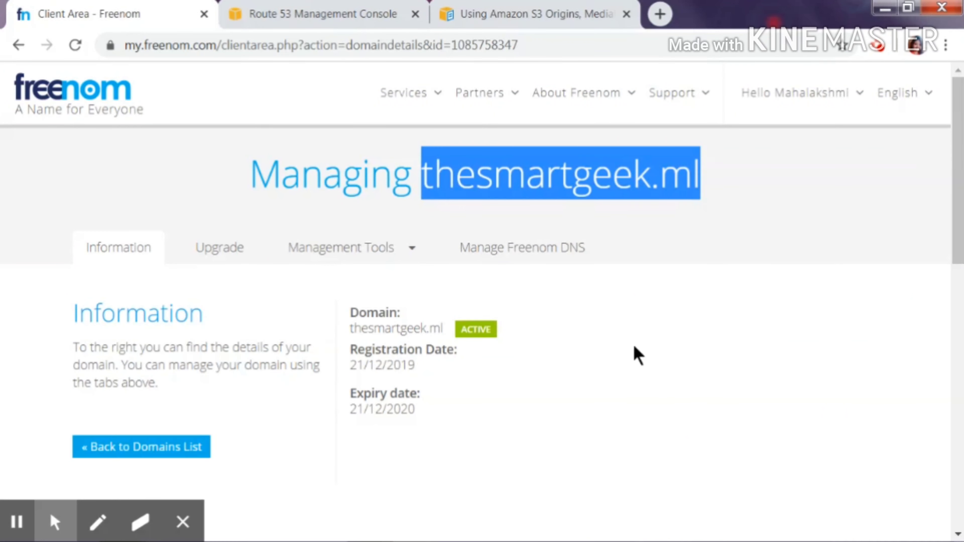
# On Freenom, open the nameserver settings of thesmartgeek.ml and choose to use custom nameservers
pyautogui.scroll(-2, 637, 355)
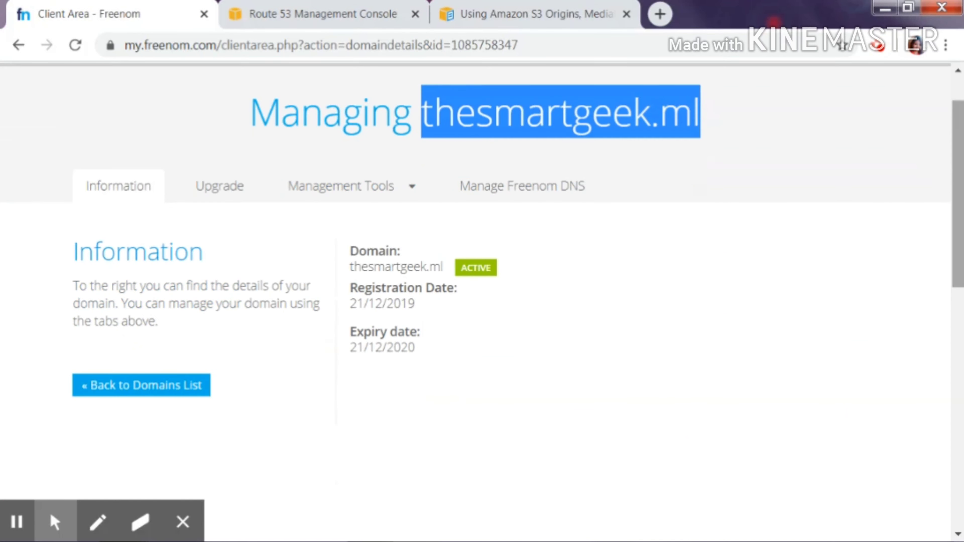
pyautogui.click(407, 187)
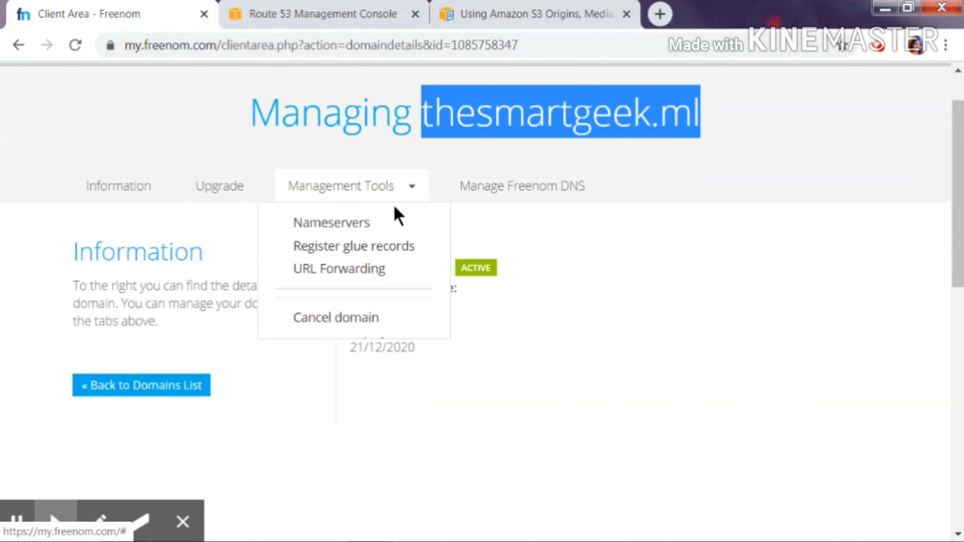
pyautogui.click(393, 224)
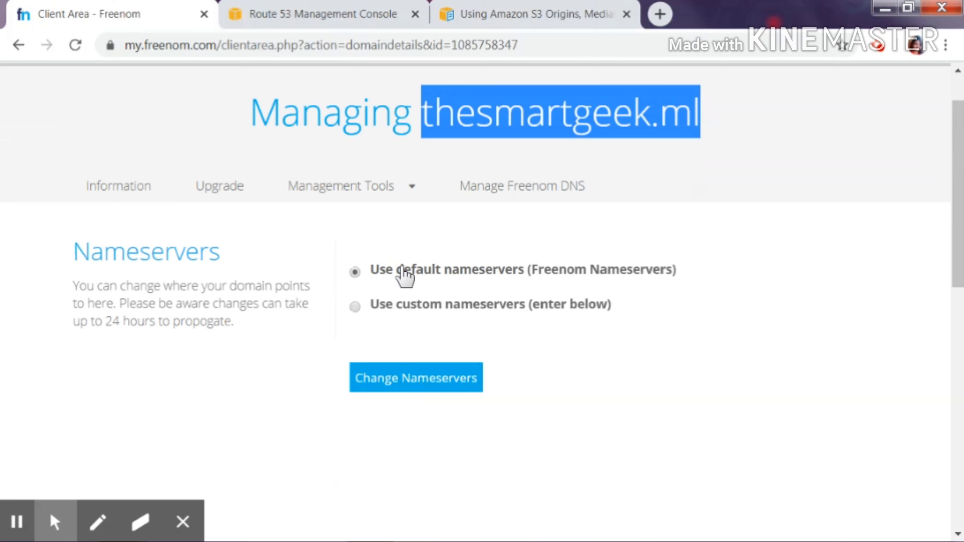
pyautogui.click(397, 310)
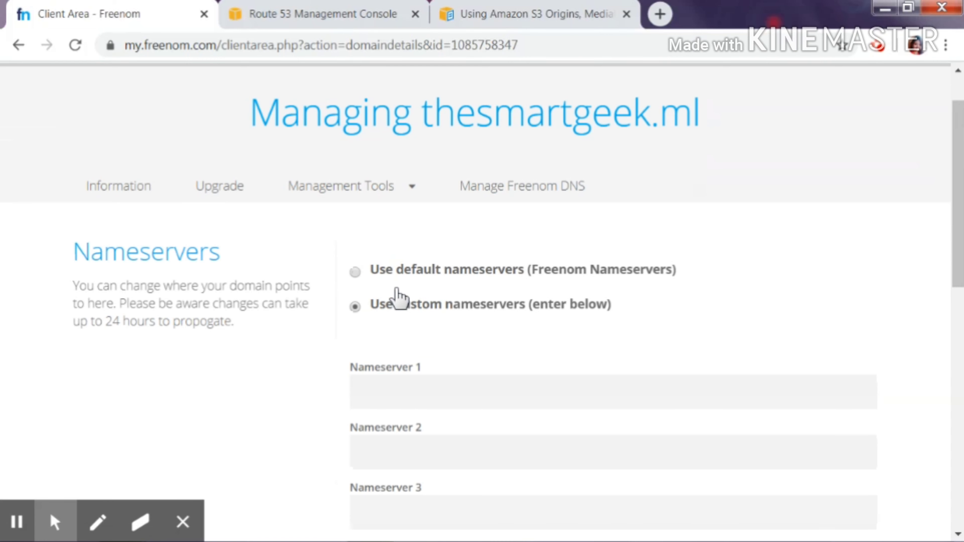
pyautogui.click(395, 271)
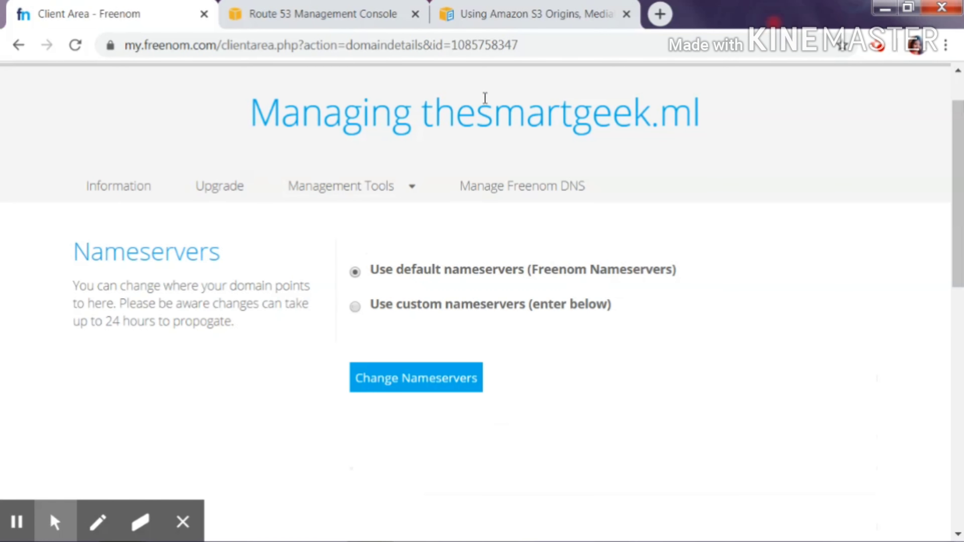
pyautogui.click(451, 306)
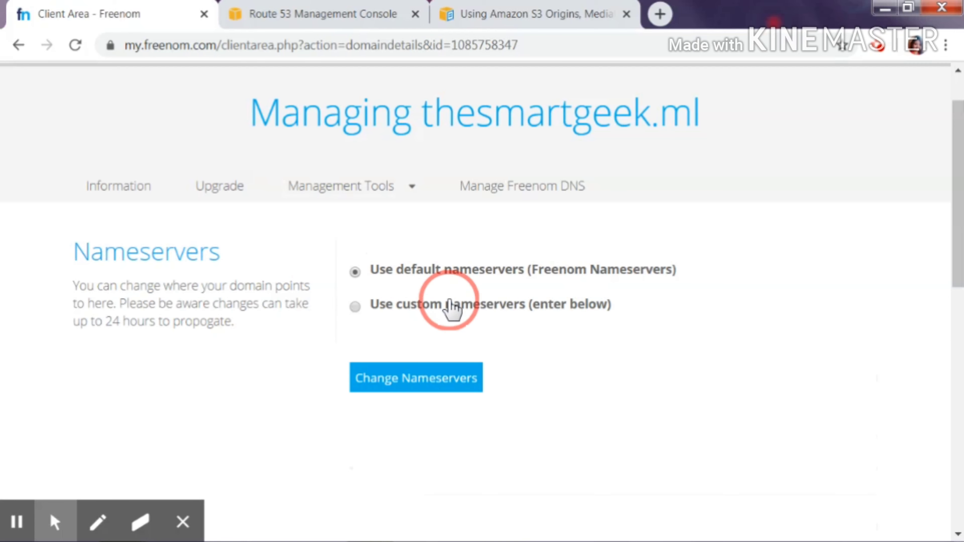
# Copy the first name server from the Route 53 NS record and enter ns-1855.awsdns-39.co.uk as Nameserver 1 on Freenom
pyautogui.click(353, 12)
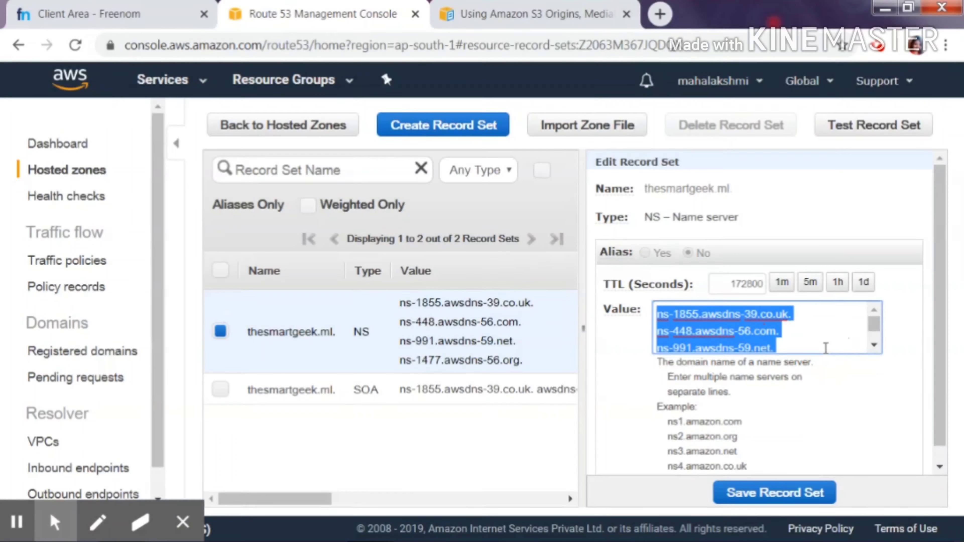
pyautogui.tripleClick(826, 346)
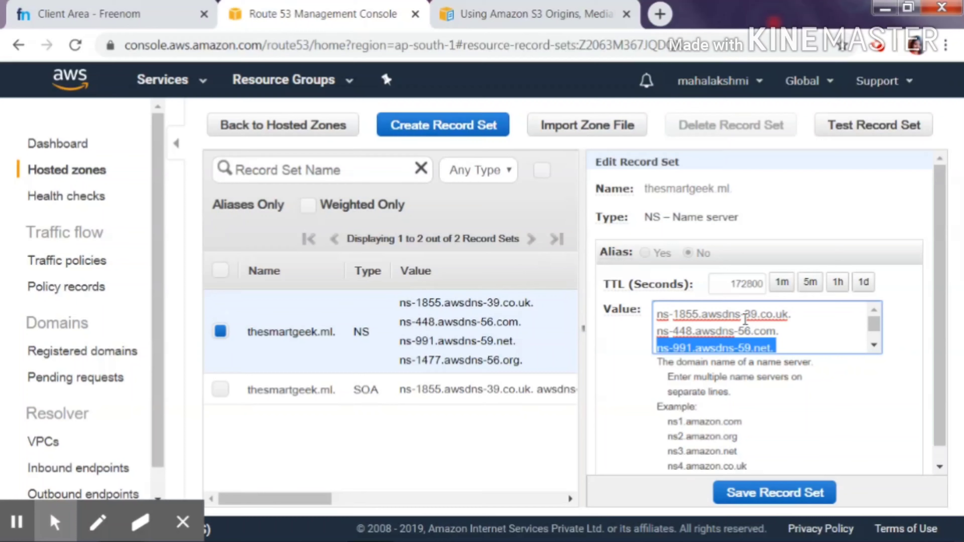
pyautogui.tripleClick(740, 315)
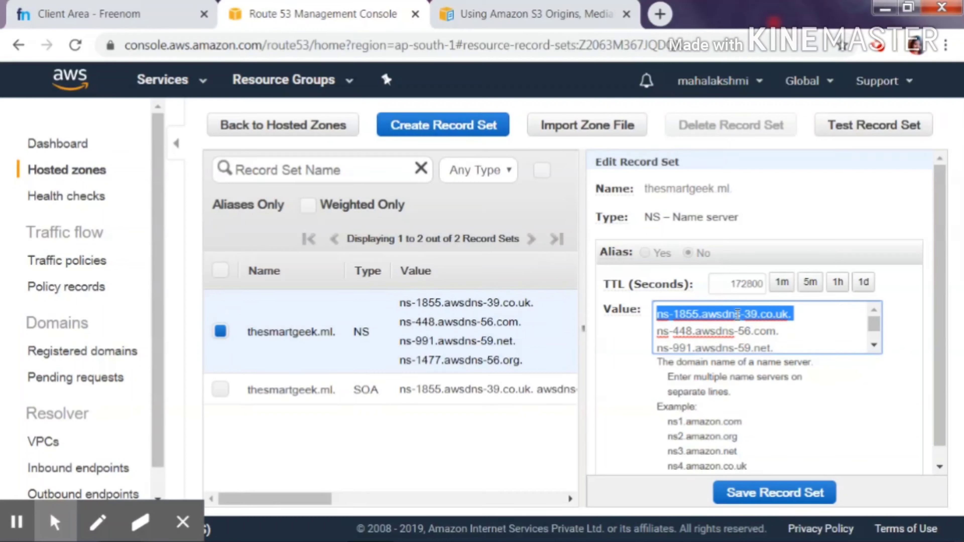
pyautogui.rightClick(736, 314)
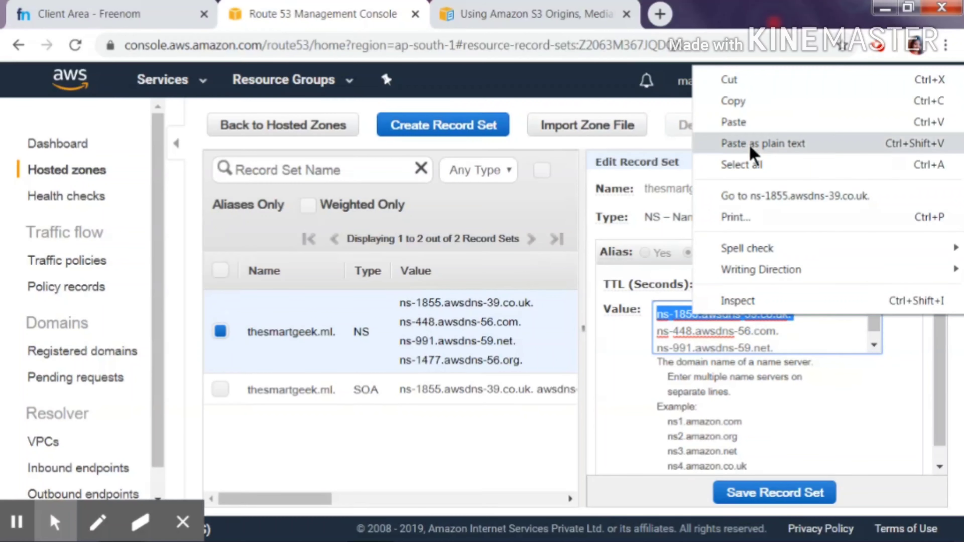
pyautogui.click(750, 107)
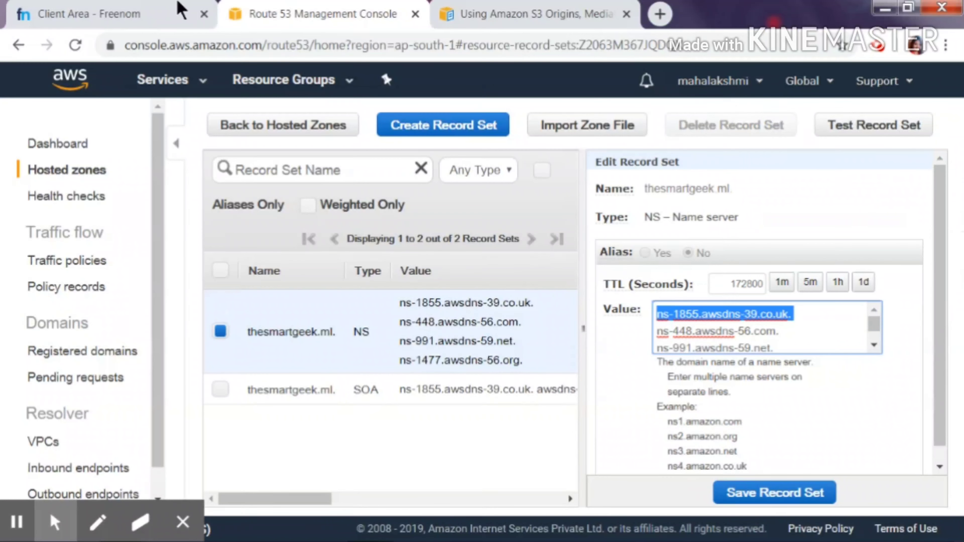
pyautogui.click(87, 13)
pyautogui.click(393, 382)
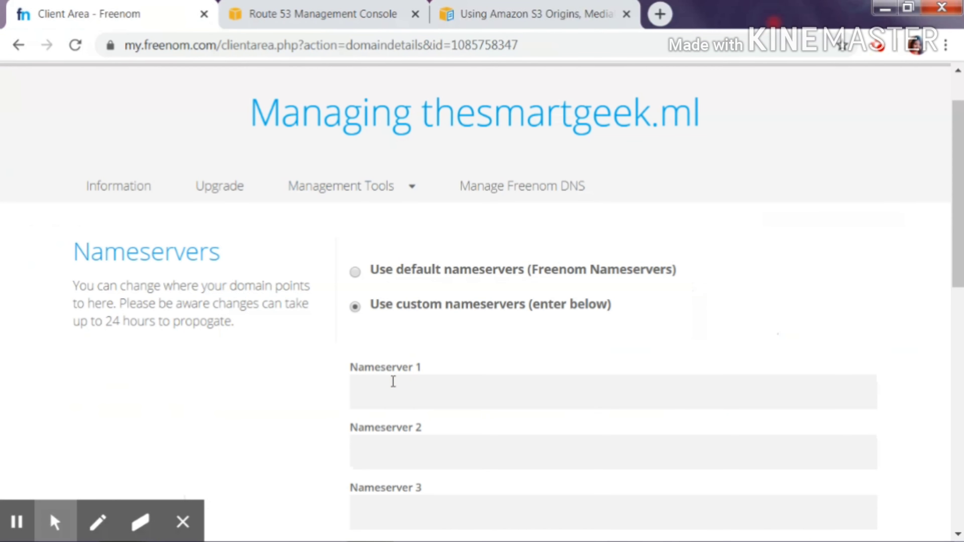
pyautogui.hotkey('ctrl', 'v')
pyautogui.moveTo(958, 198); pyautogui.dragTo(958, 233)
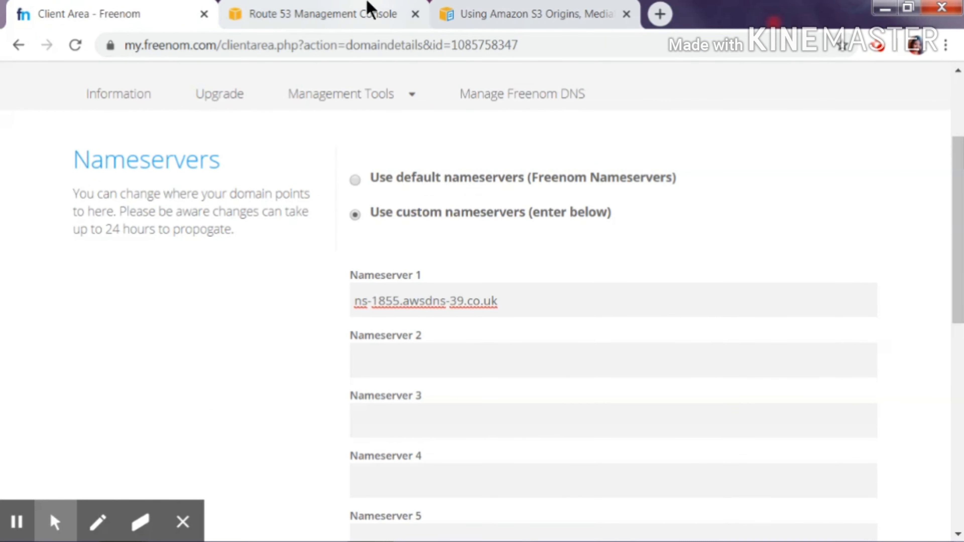
# Copy the second name server from the Route 53 NS record and enter ns-448.awsdns-56.com as Nameserver 2 on Freenom
pyautogui.click(370, 11)
pyautogui.tripleClick(727, 330)
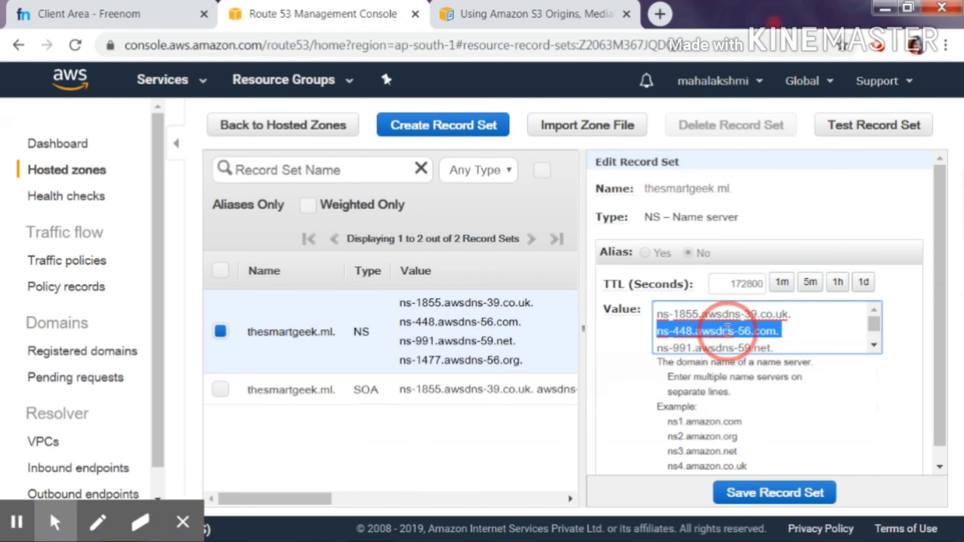
pyautogui.click(94, 14)
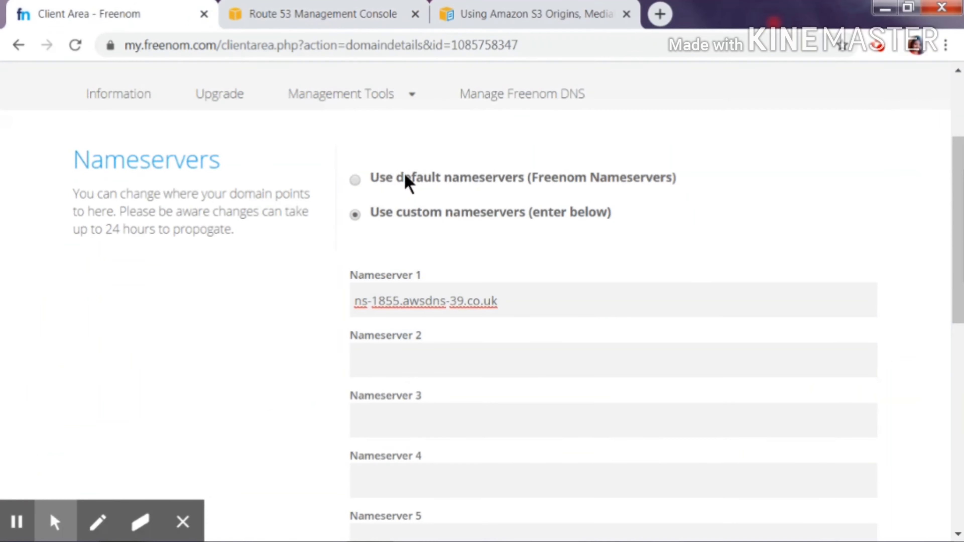
pyautogui.click(538, 359)
pyautogui.hotkey('ctrl', 'v')
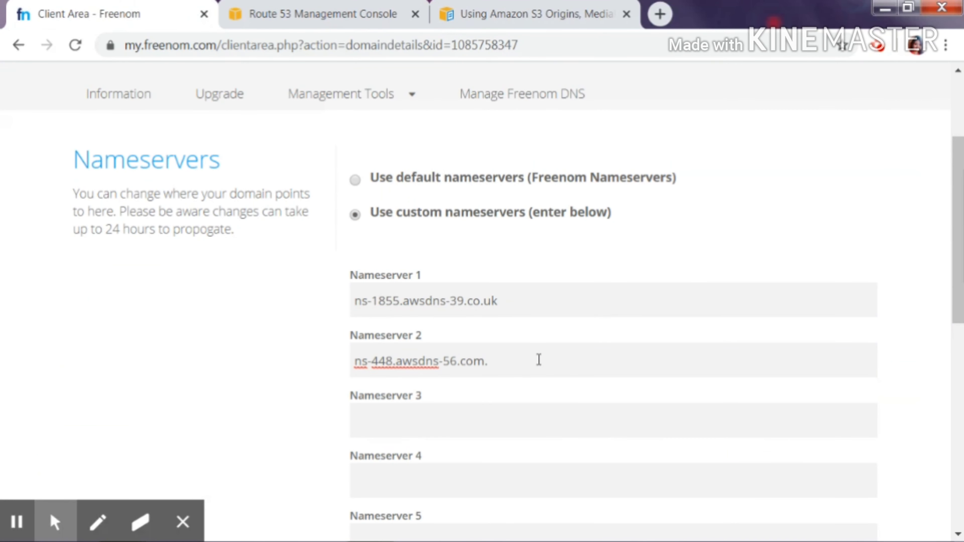
# Copy the third name server from the Route 53 NS record and enter ns-991.awsdns-59.net as Nameserver 3 on Freenom
pyautogui.click(273, 11)
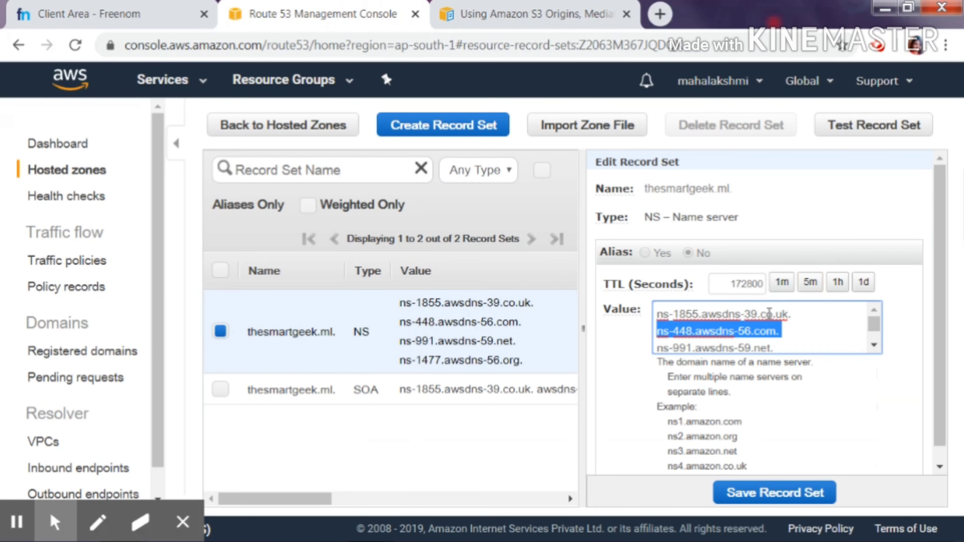
pyautogui.tripleClick(738, 346)
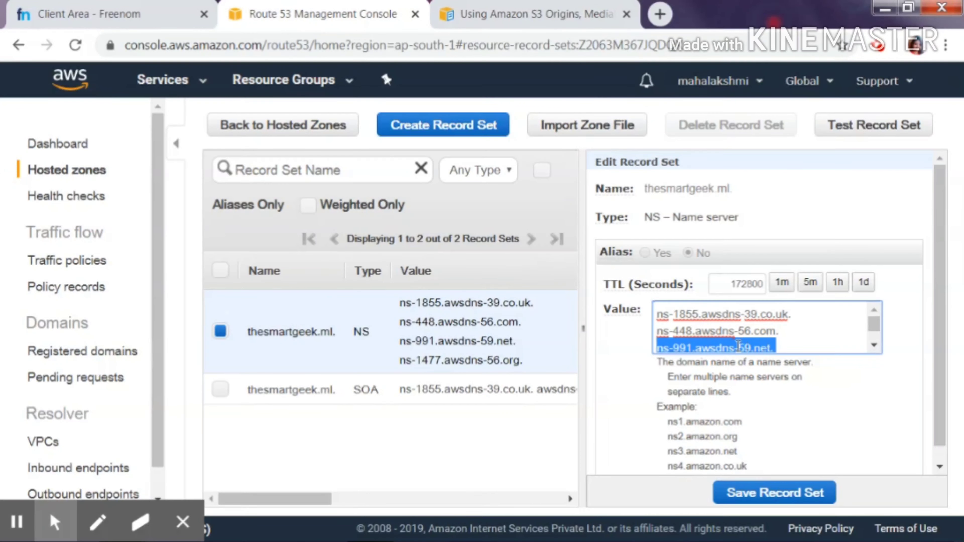
pyautogui.click(153, 11)
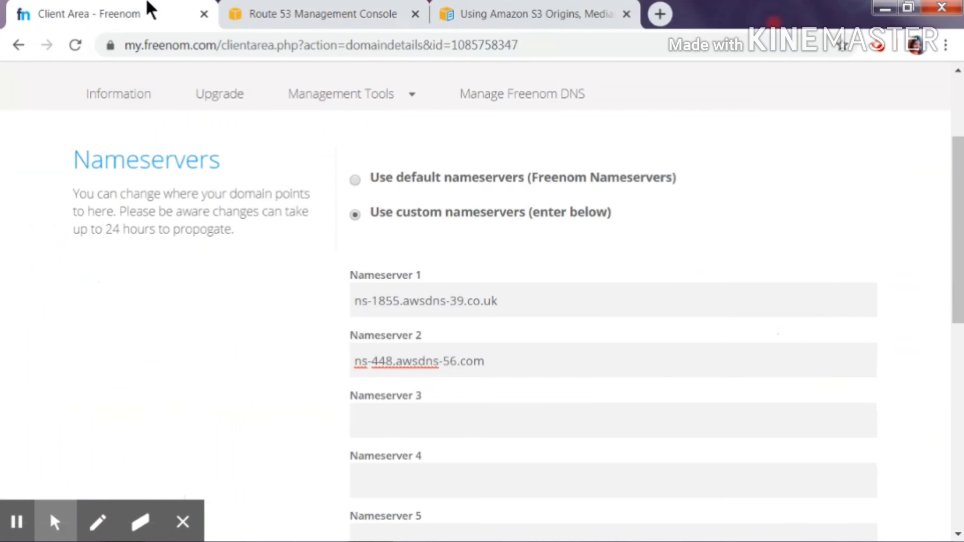
pyautogui.click(510, 410)
pyautogui.hotkey('ctrl', 'v')
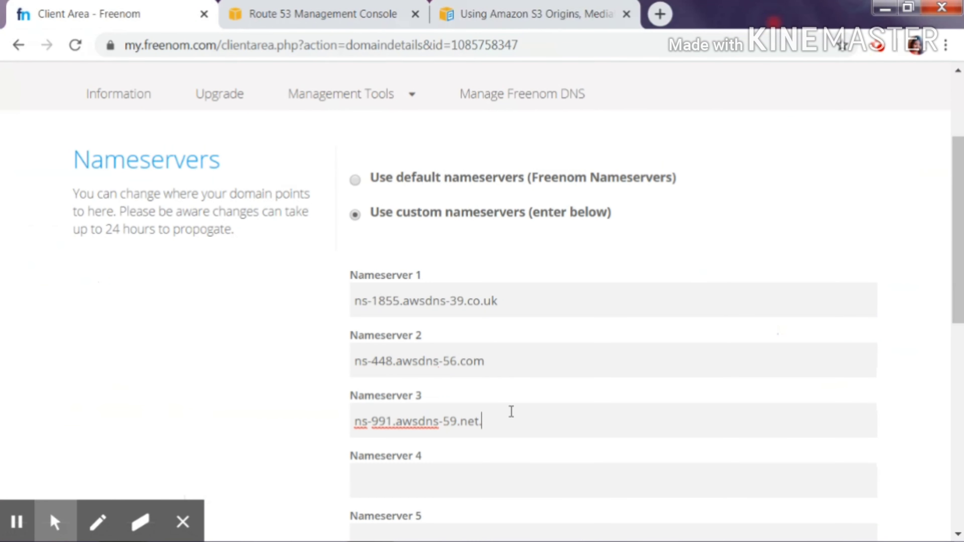
# Copy the fourth name server from the Route 53 NS record and enter ns-1477.awsdns-56.org as Nameserver 4 on Freenom
pyautogui.click(286, 13)
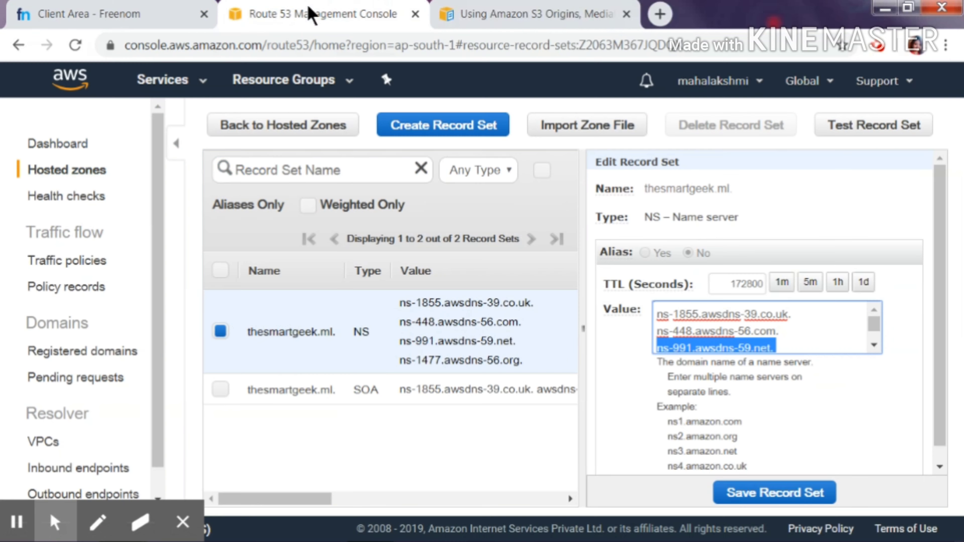
pyautogui.scroll(-1, 878, 337)
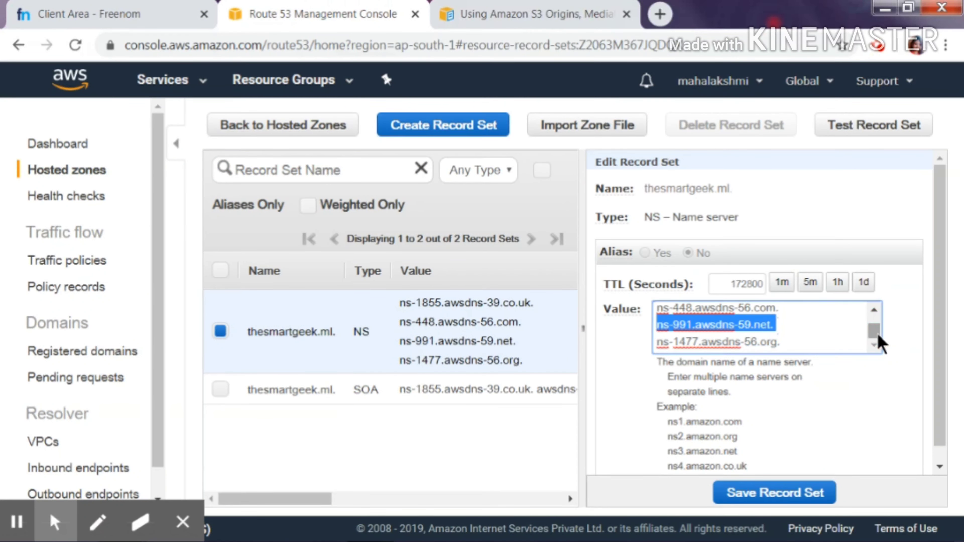
pyautogui.tripleClick(738, 344)
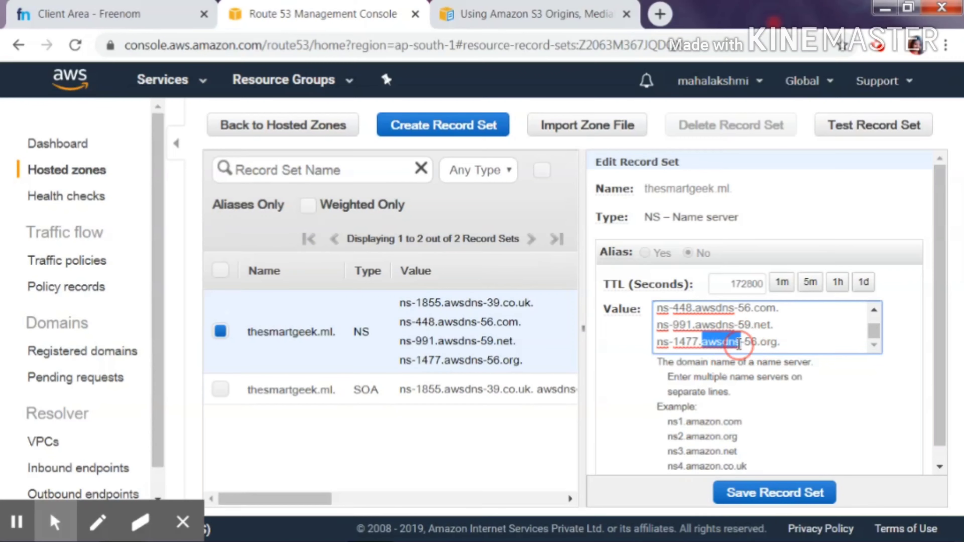
pyautogui.hotkey('ctrl', 'c')
pyautogui.hotkey('ctrl', '1')
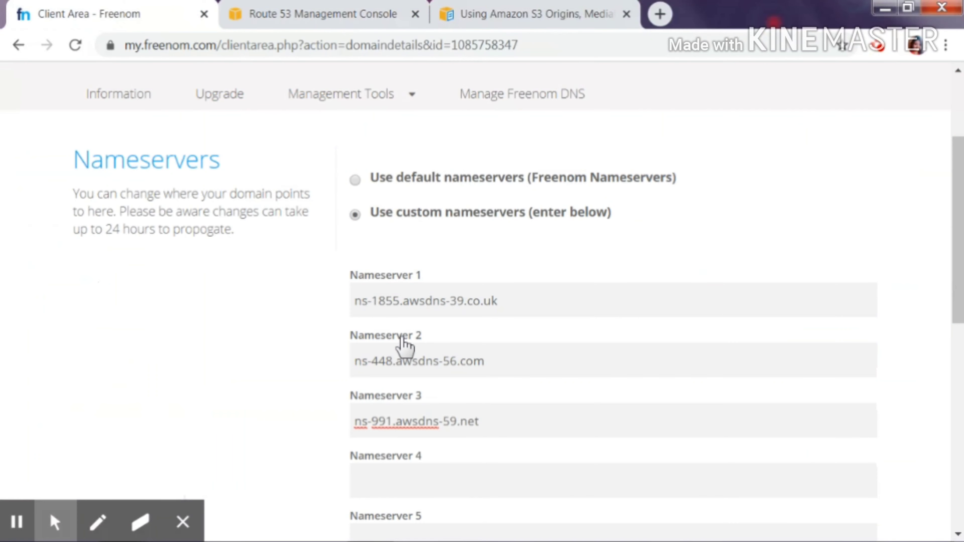
pyautogui.click(424, 479)
pyautogui.hotkey('ctrl', 'v')
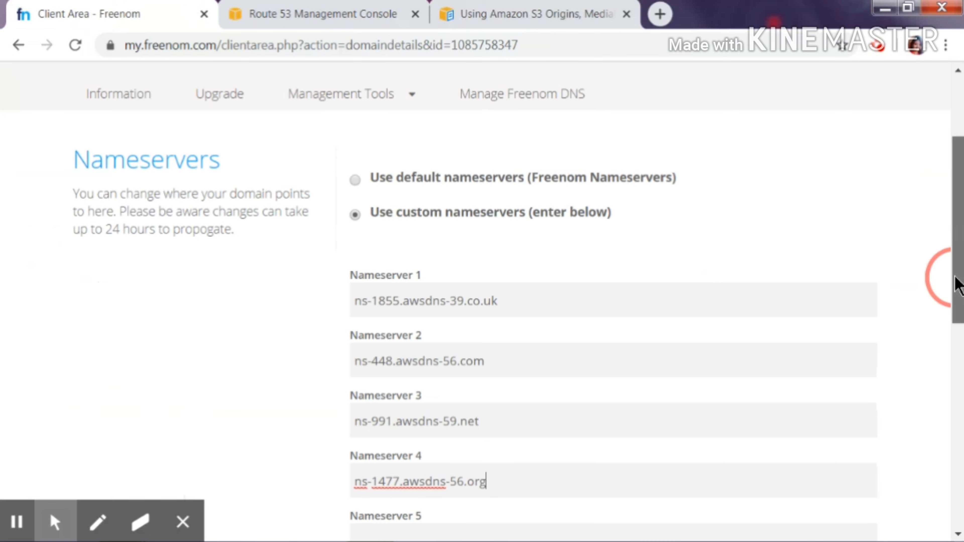
# Leave Nameserver 5 empty and submit the custom nameserver change for thesmartgeek.ml
pyautogui.scroll(-5, 953, 319)
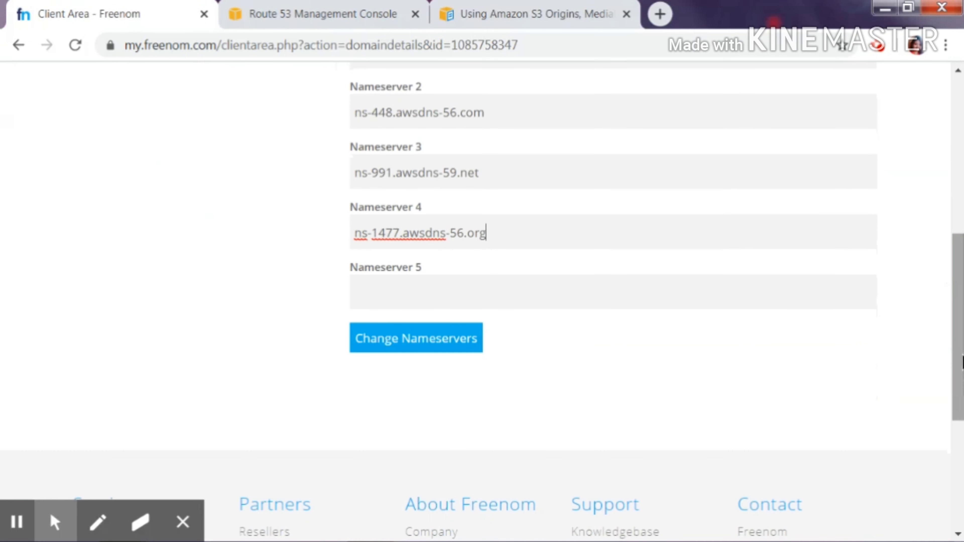
pyautogui.click(429, 341)
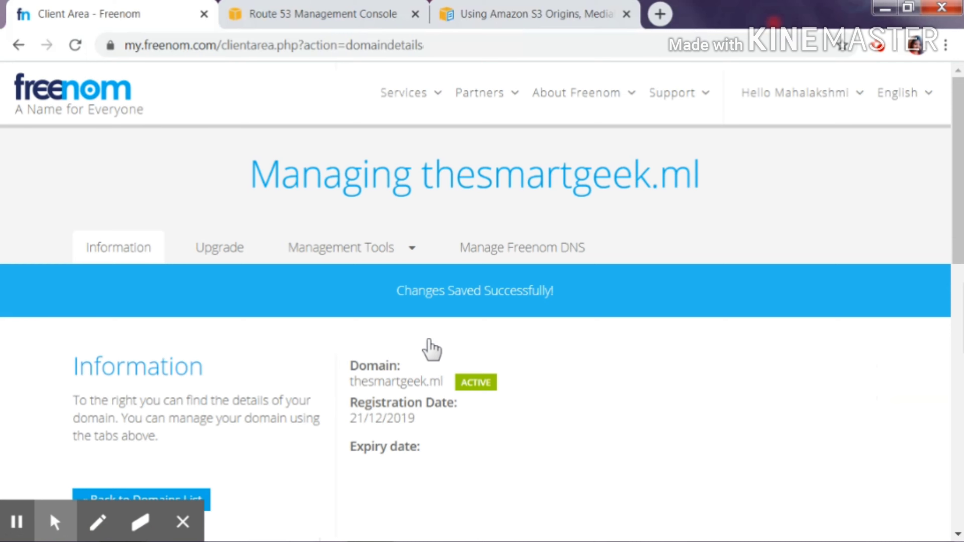
pyautogui.scroll(-3, 955, 231)
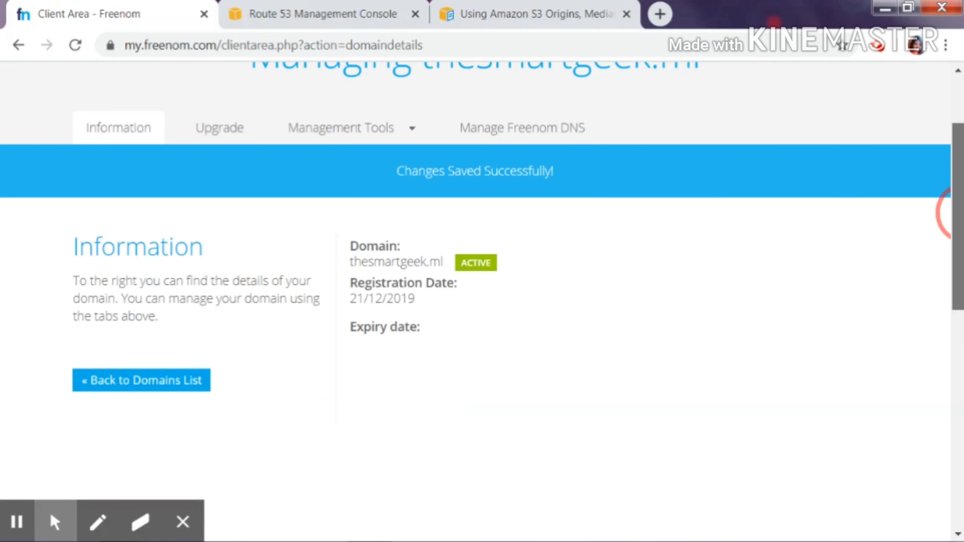
pyautogui.moveTo(961, 258); pyautogui.dragTo(962, 262)
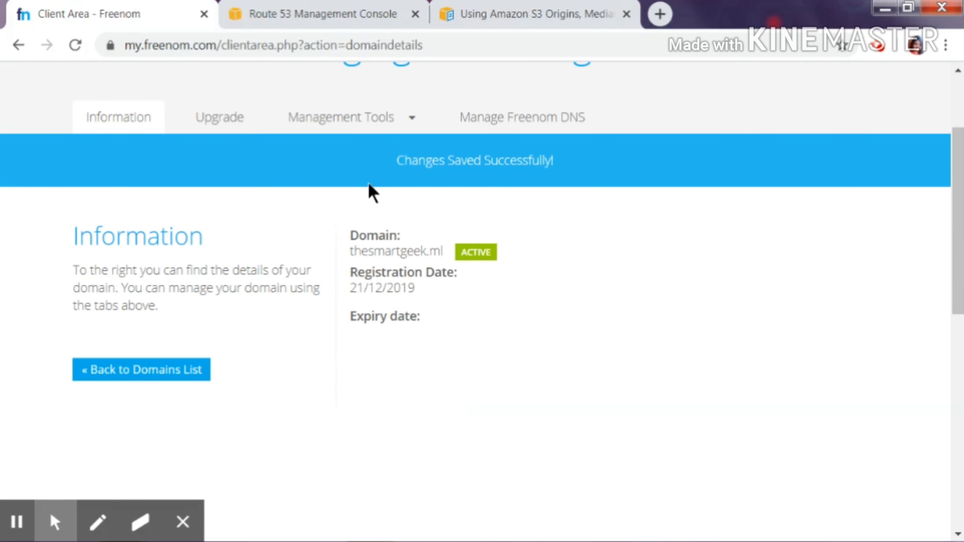
# Back in Route 53, try to save the NS record set, and open the S3 service by searching for s3 b
pyautogui.click(286, 11)
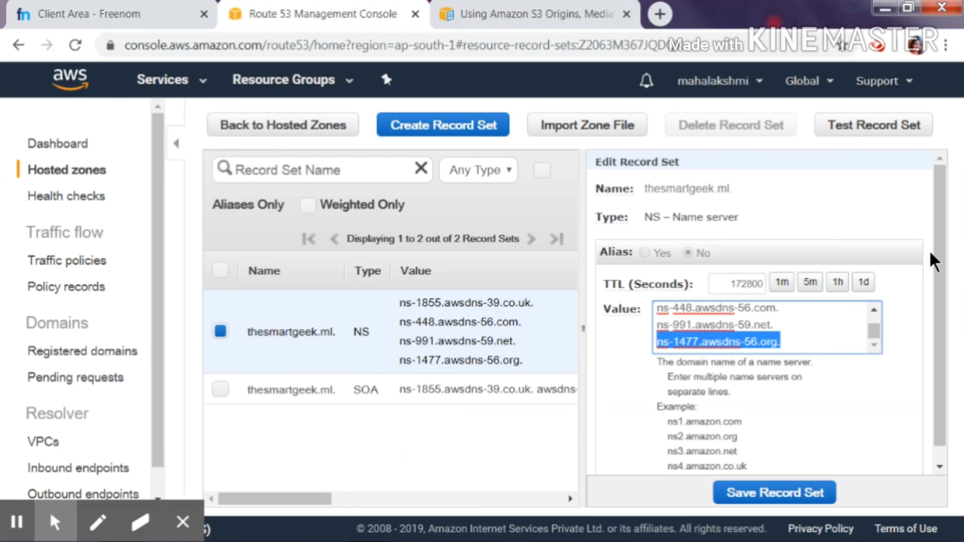
pyautogui.moveTo(940, 258); pyautogui.dragTo(940, 318)
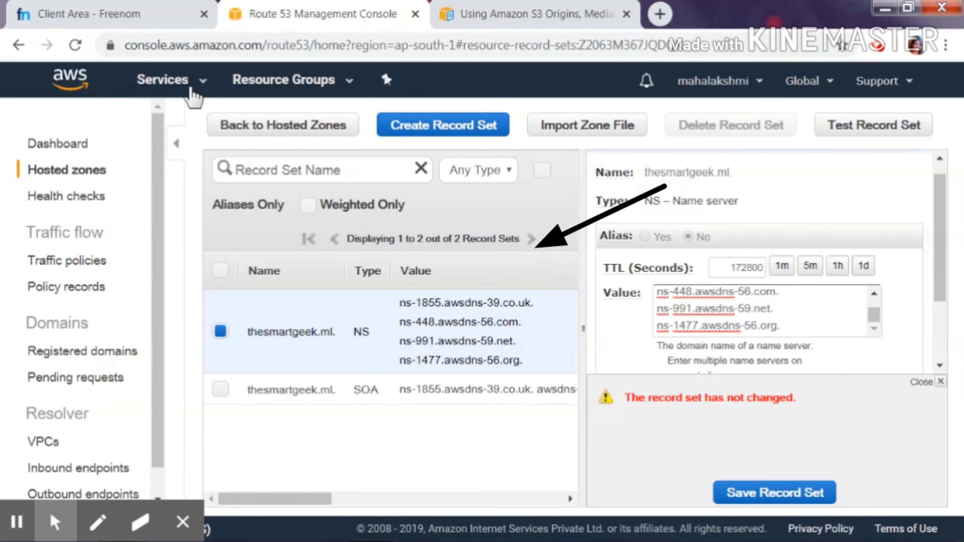
pyautogui.click(203, 85)
pyautogui.click(271, 143)
pyautogui.write('s3 b')
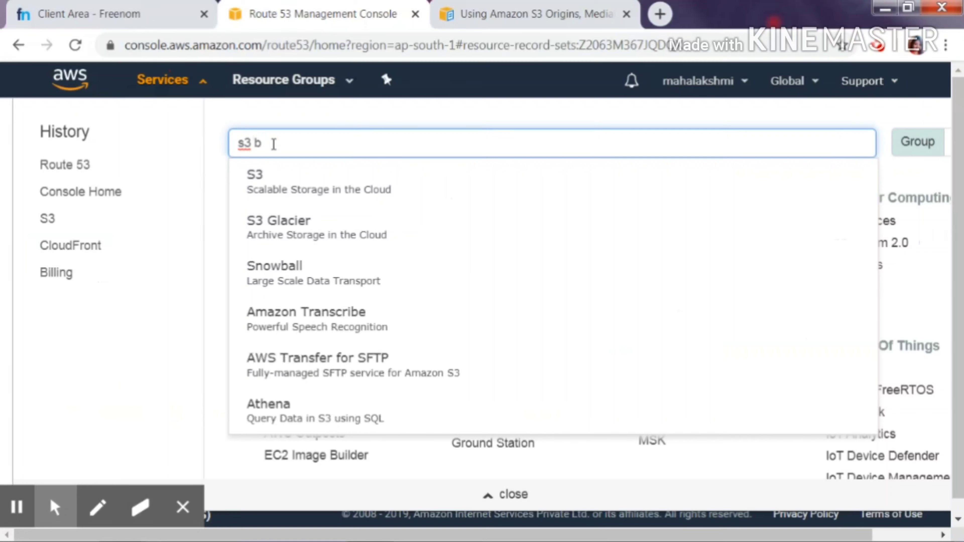
pyautogui.click(293, 185)
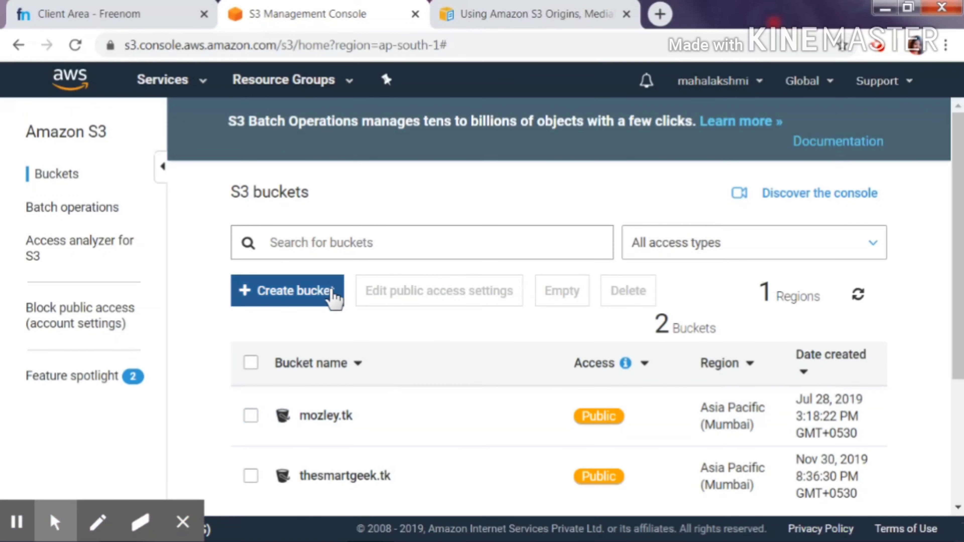
# Start creating an S3 bucket and name it thesmartgeek.ml, copying the domain name from the Freenom page
pyautogui.click(318, 300)
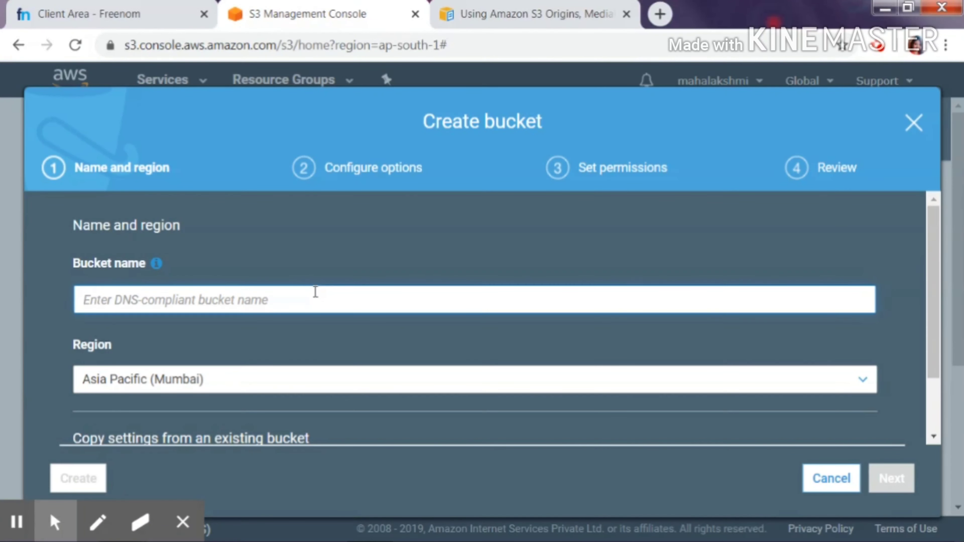
pyautogui.click(315, 292)
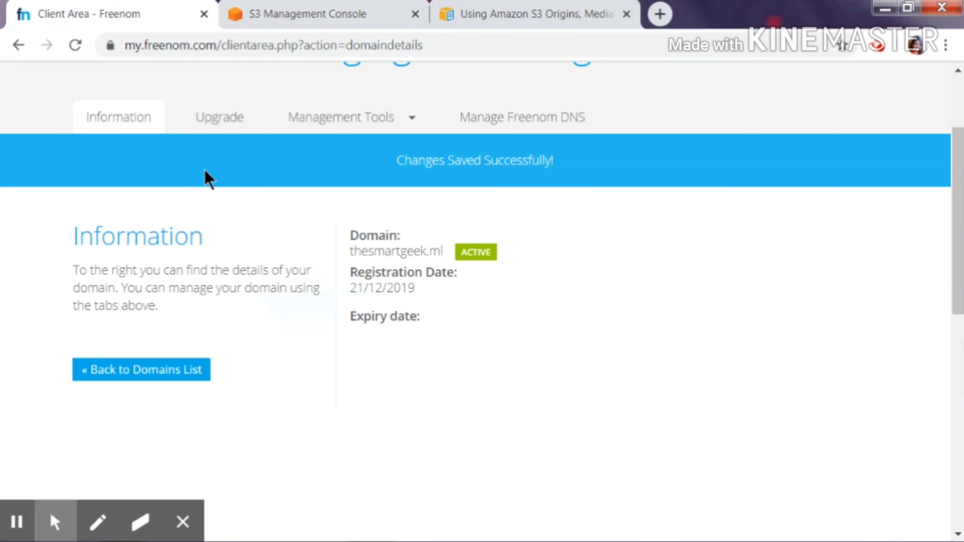
pyautogui.tripleClick(360, 253)
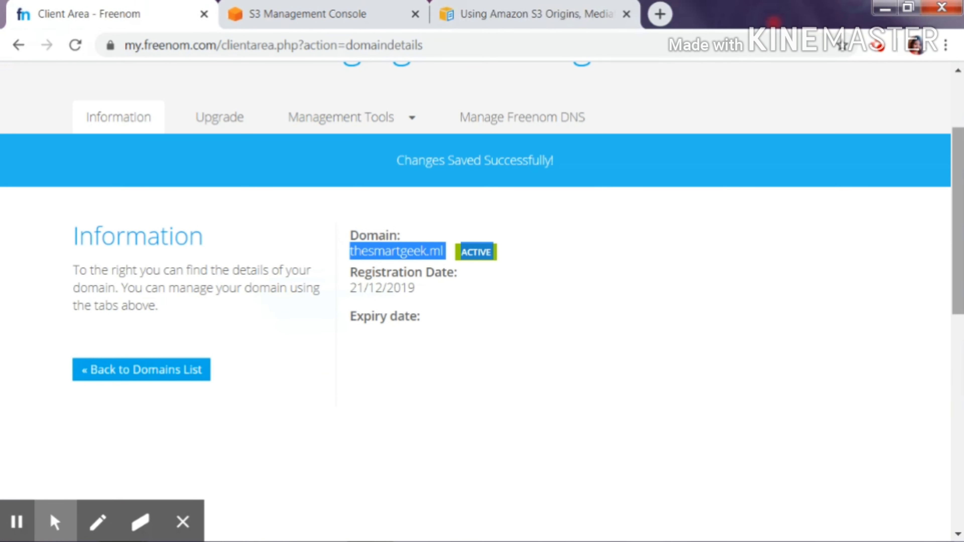
pyautogui.scroll(3, 958, 186)
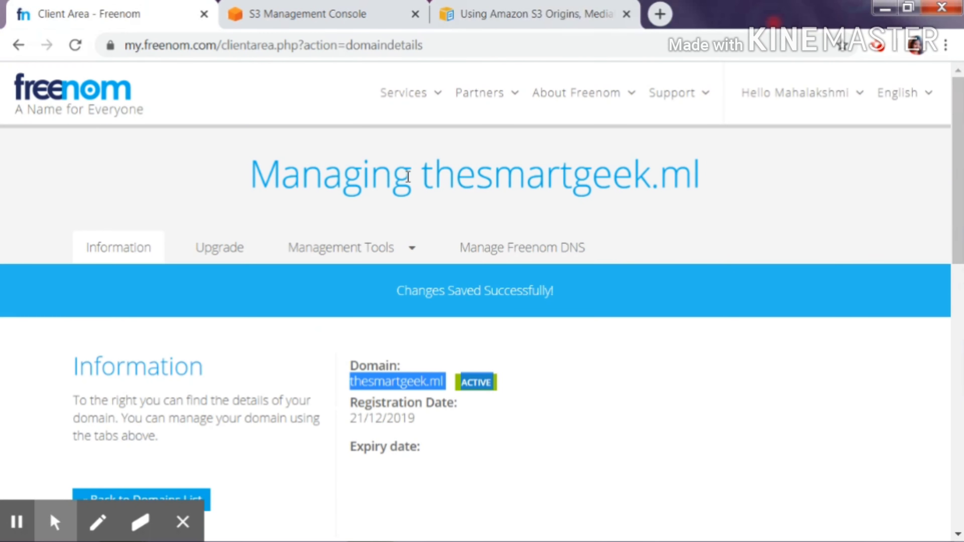
pyautogui.moveTo(421, 177); pyautogui.dragTo(831, 177)
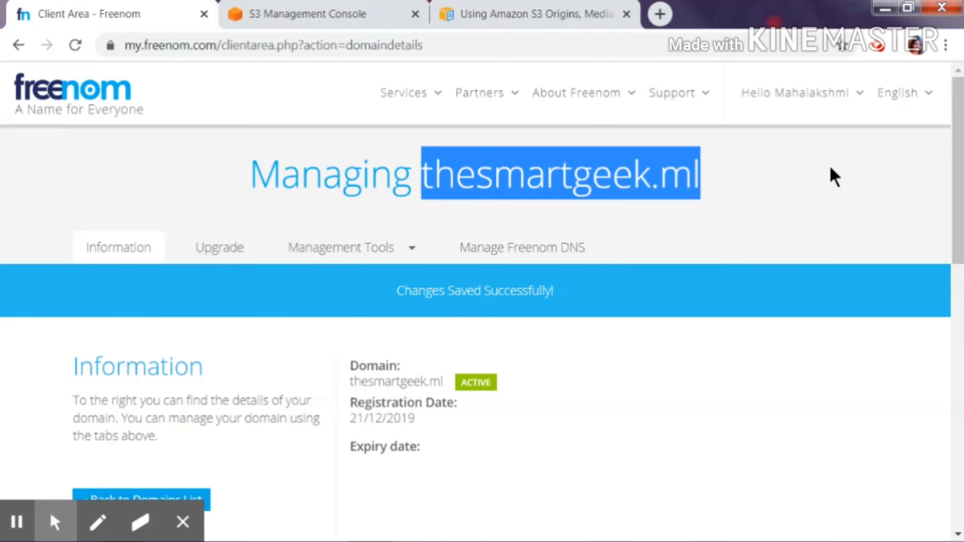
pyautogui.click(286, 14)
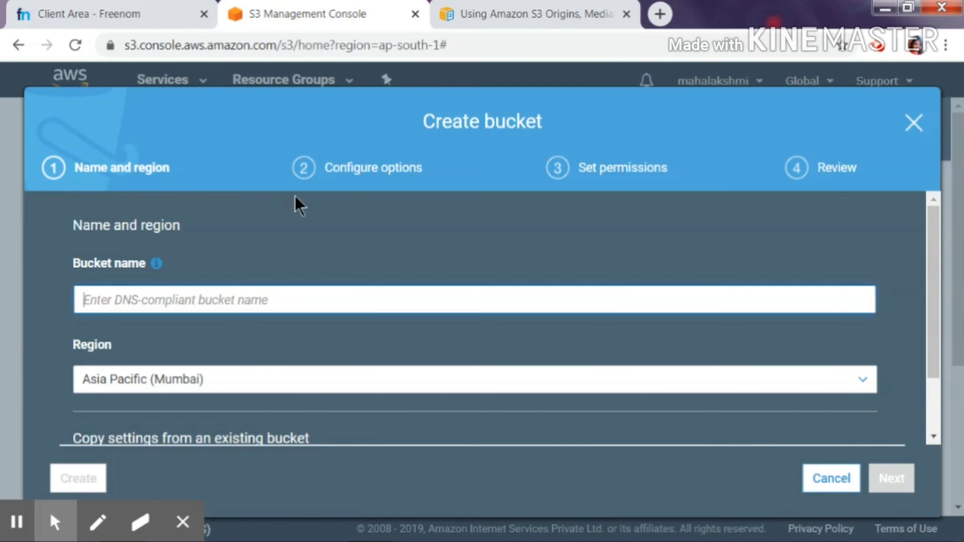
pyautogui.click(276, 300)
pyautogui.hotkey('ctrl', 'v')
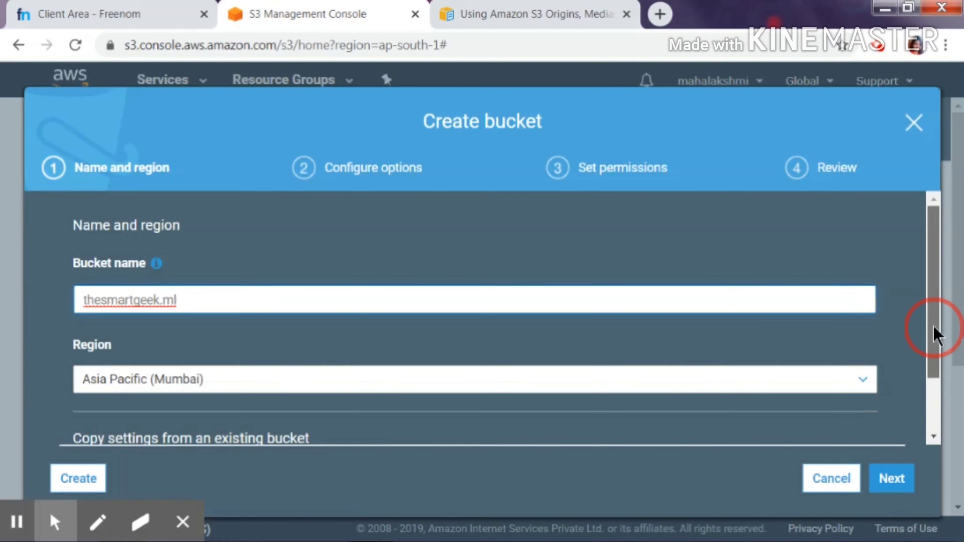
# Keep the Asia Pacific (Mumbai) region, copy settings from no existing bucket, and proceed through the default options to the bucket's permissions
pyautogui.scroll(-3, 934, 328)
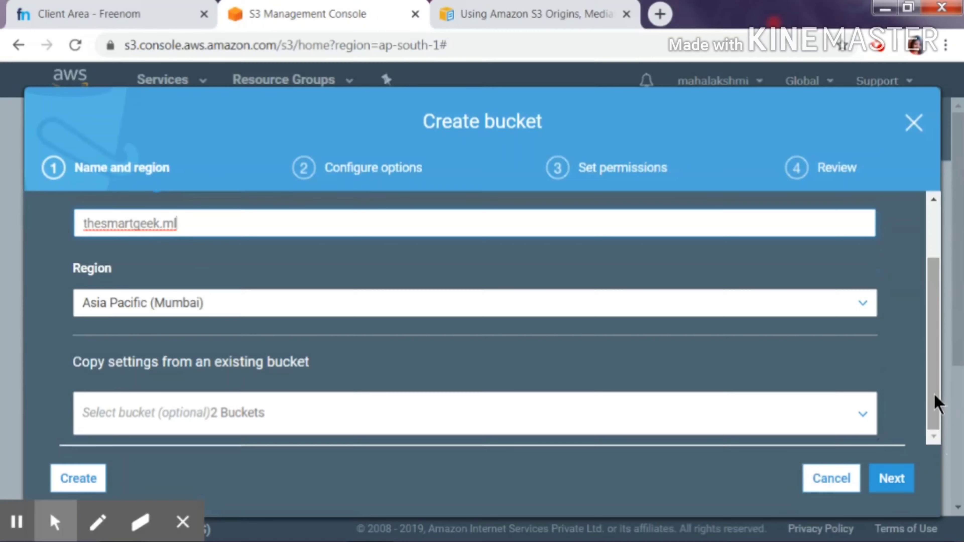
pyautogui.moveTo(933, 394); pyautogui.dragTo(932, 429)
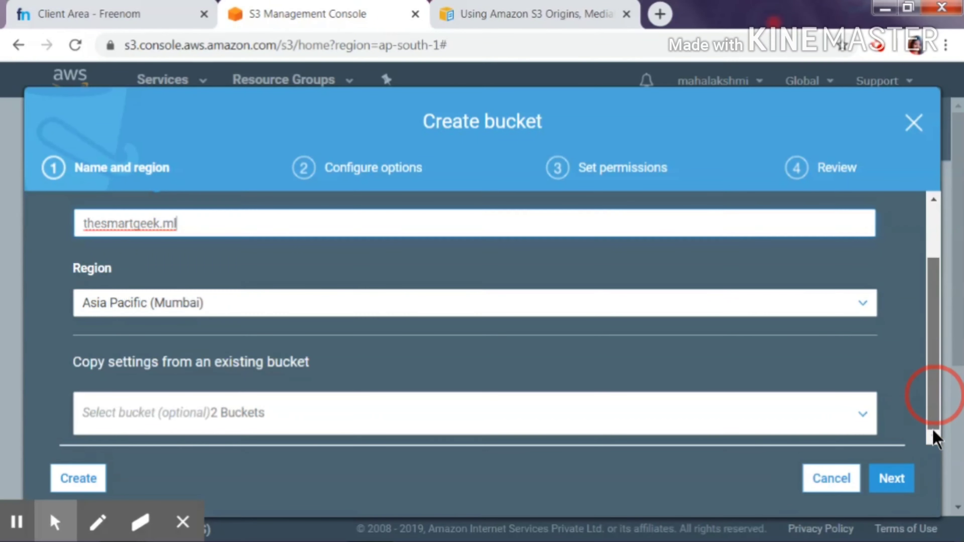
pyautogui.click(865, 414)
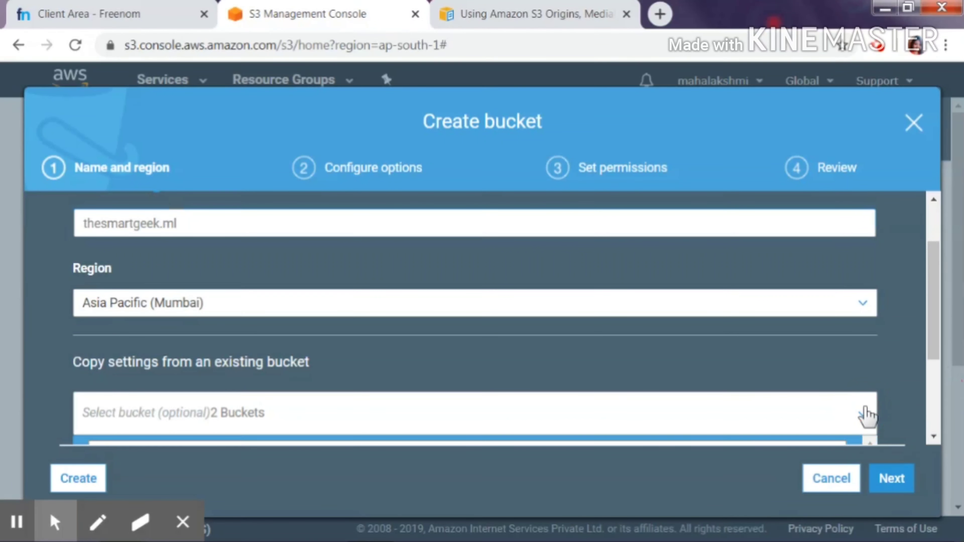
pyautogui.moveTo(935, 303); pyautogui.dragTo(933, 402)
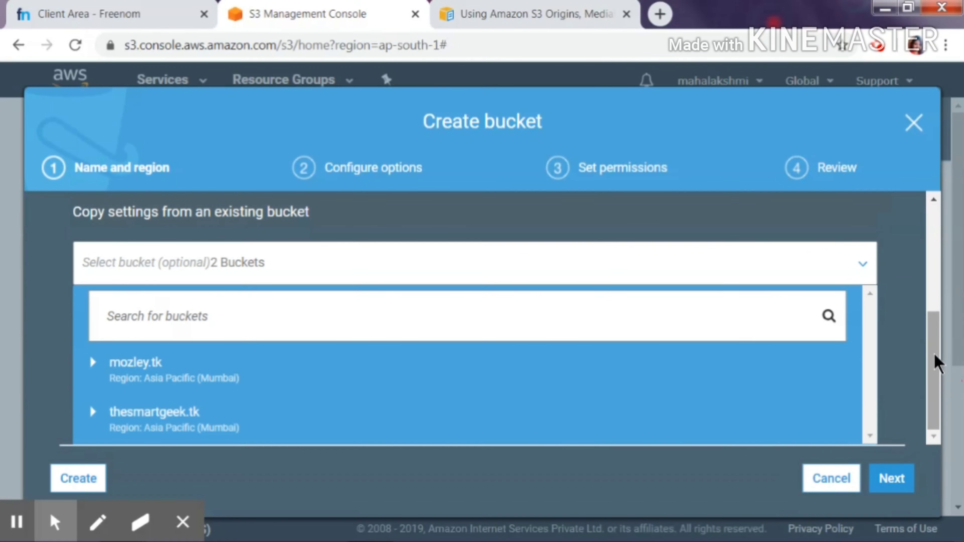
pyautogui.scroll(3, 935, 362)
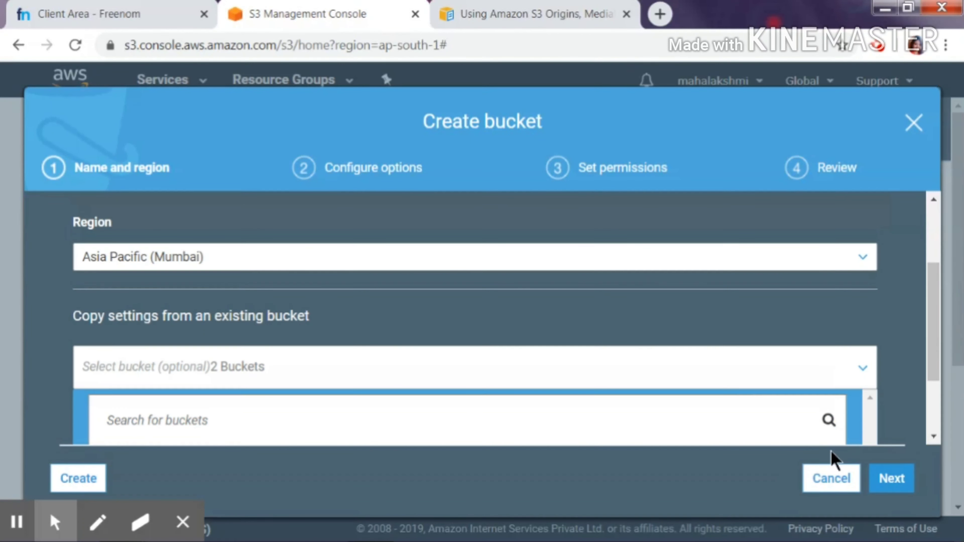
pyautogui.click(892, 479)
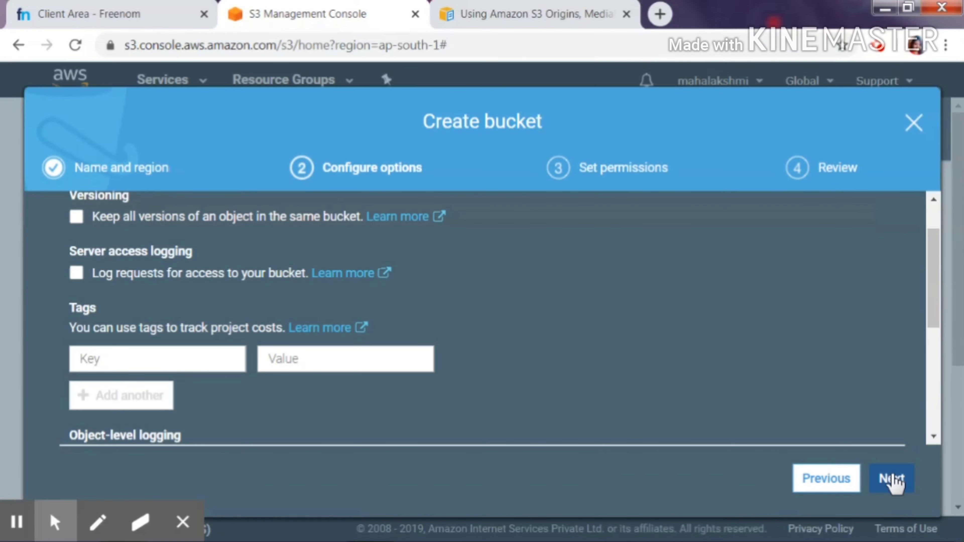
pyautogui.moveTo(926, 308); pyautogui.dragTo(949, 440)
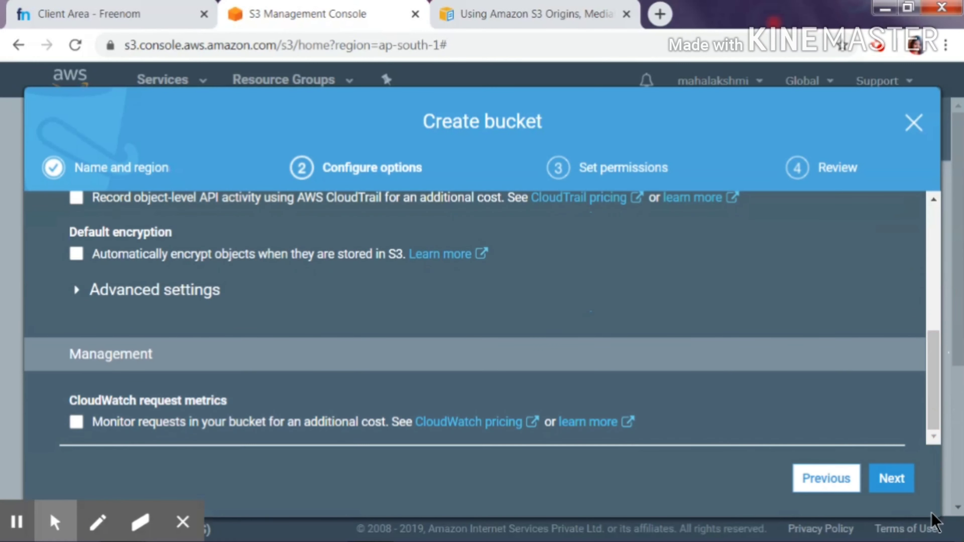
pyautogui.click(908, 484)
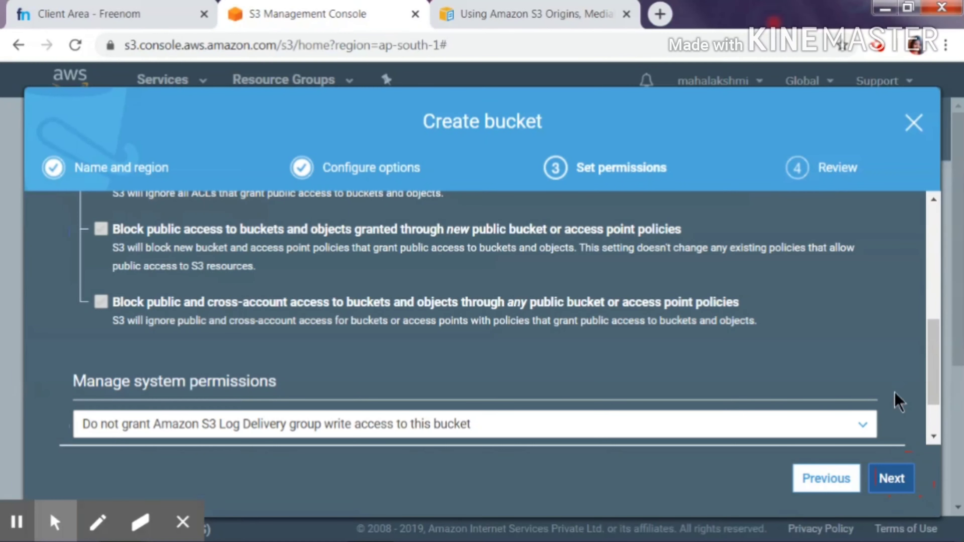
# Turn off Block all public access, leave Amazon S3 Log Delivery write access ungranted, and create the thesmartgeek.ml bucket
pyautogui.moveTo(931, 351); pyautogui.dragTo(928, 284)
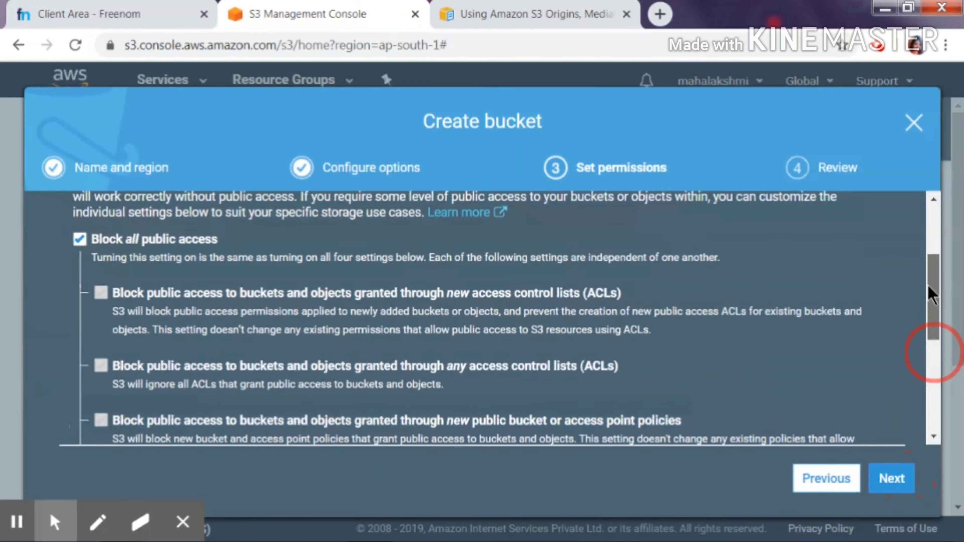
pyautogui.click(80, 243)
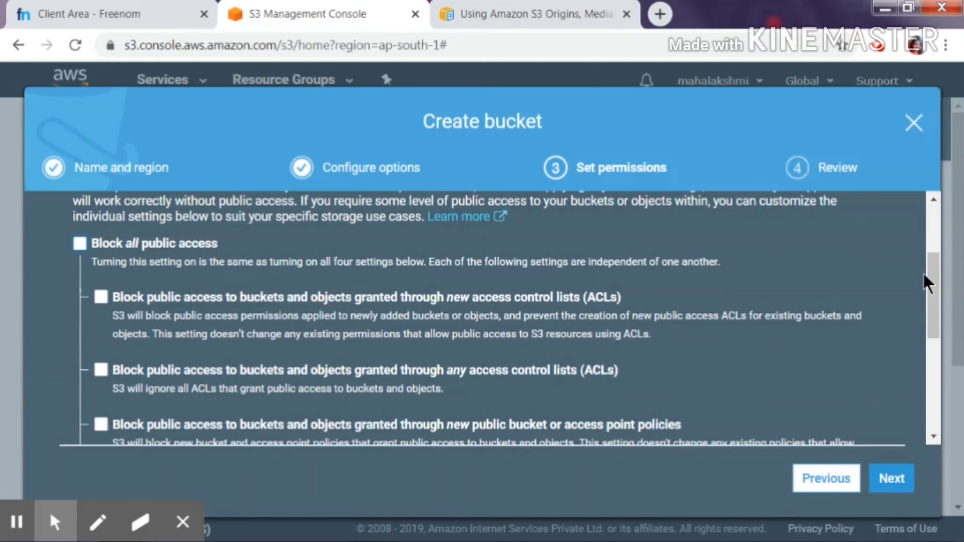
pyautogui.moveTo(927, 285); pyautogui.dragTo(939, 403)
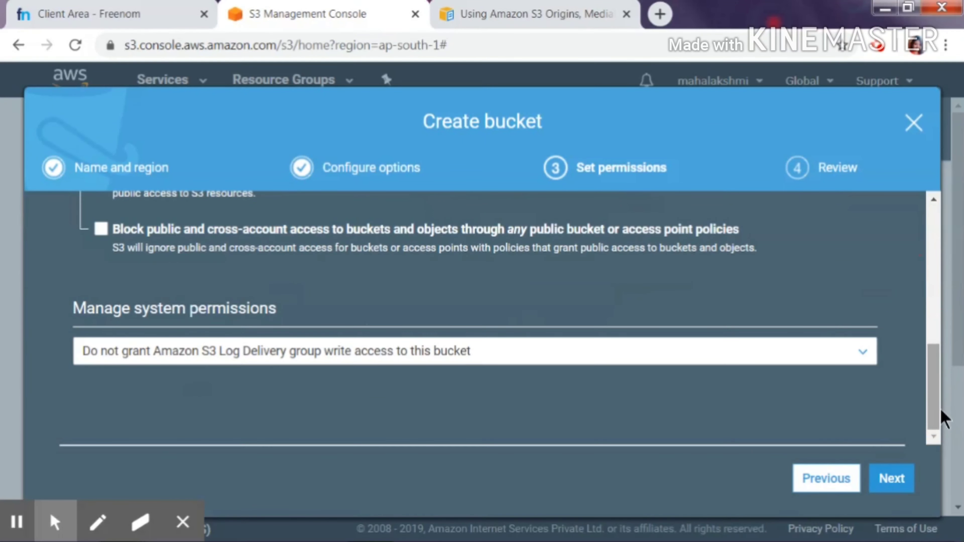
pyautogui.click(899, 482)
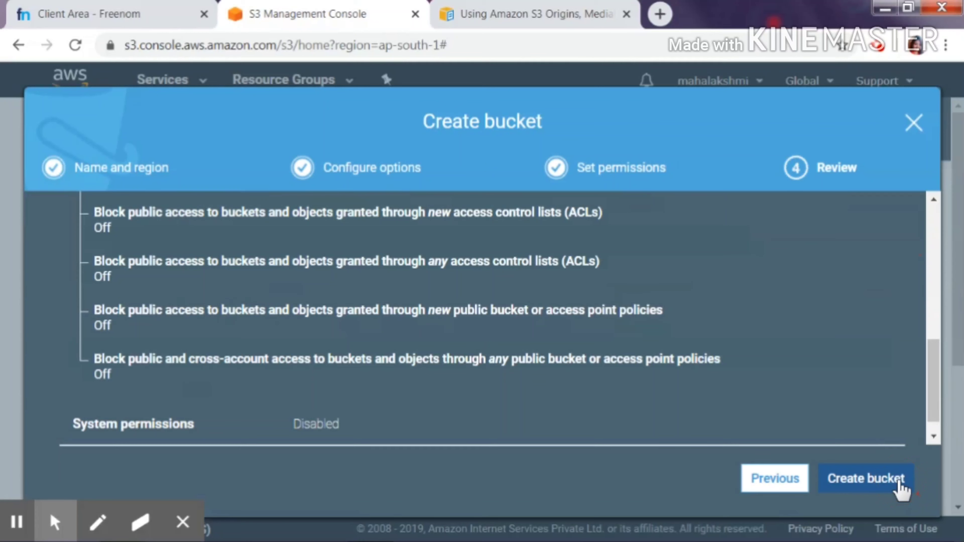
pyautogui.moveTo(932, 381)
pyautogui.mouseDown()
pyautogui.moveTo(924, 224)
pyautogui.moveTo(942, 395)
pyautogui.mouseUp()
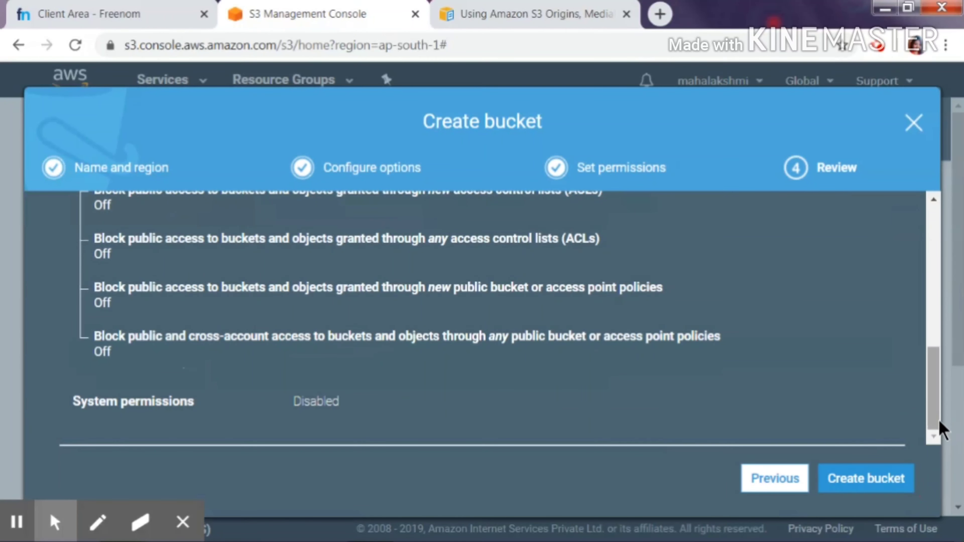
pyautogui.moveTo(936, 417); pyautogui.dragTo(931, 440)
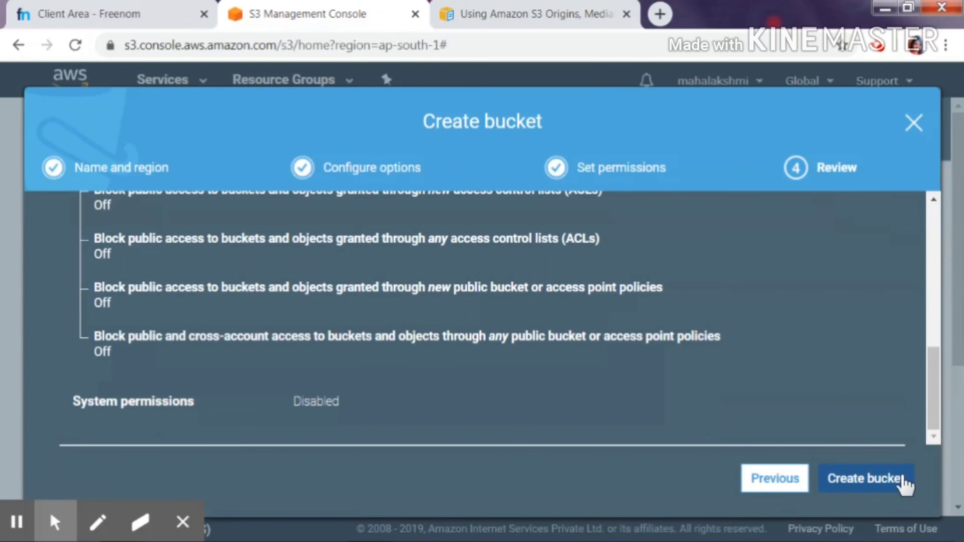
pyautogui.click(895, 483)
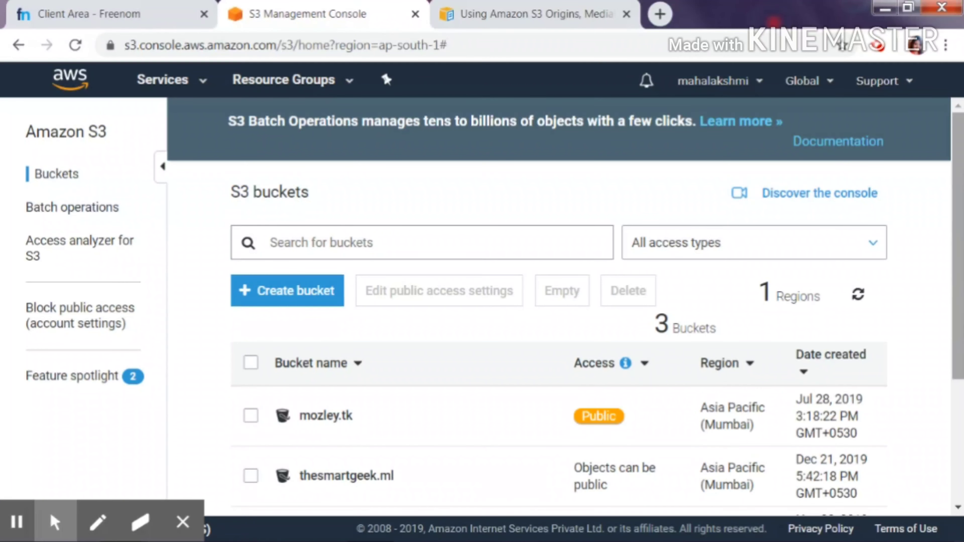
# Open the thesmartgeek.ml bucket and start adding local files to a new upload
pyautogui.moveTo(958, 211); pyautogui.dragTo(958, 302)
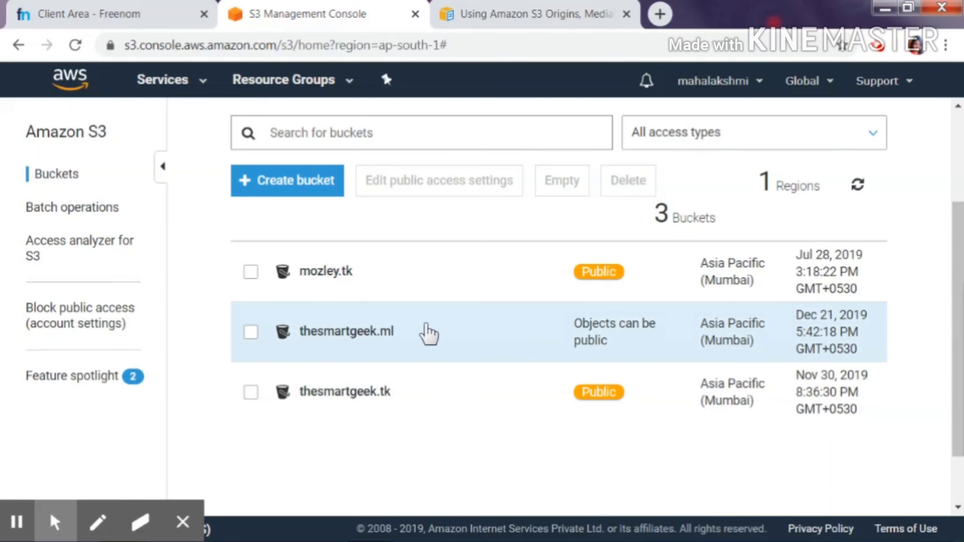
pyautogui.click(390, 332)
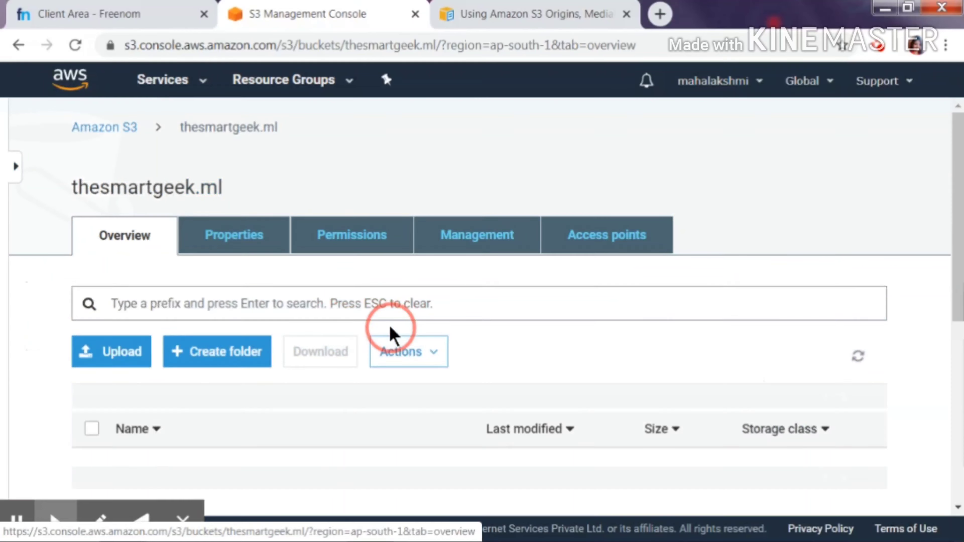
pyautogui.moveTo(957, 222); pyautogui.dragTo(958, 254)
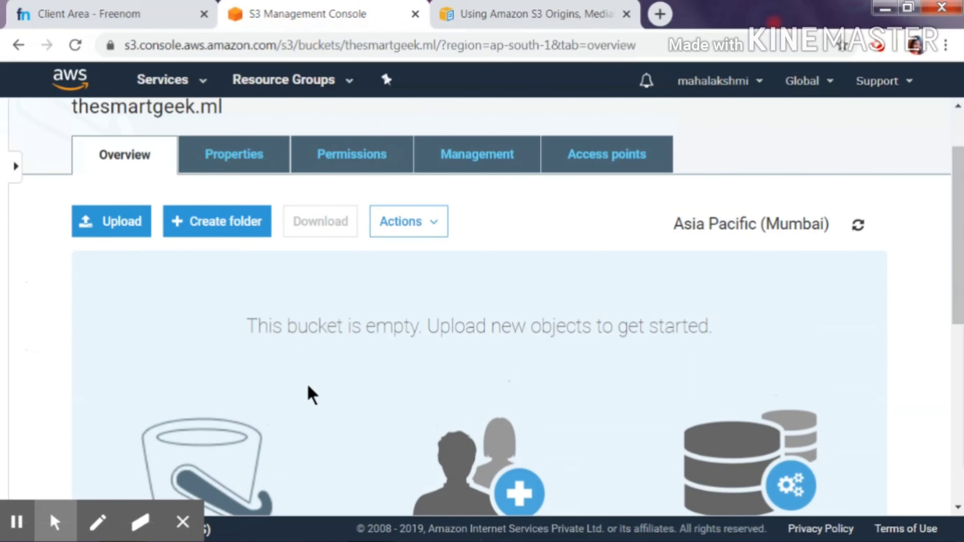
pyautogui.click(99, 224)
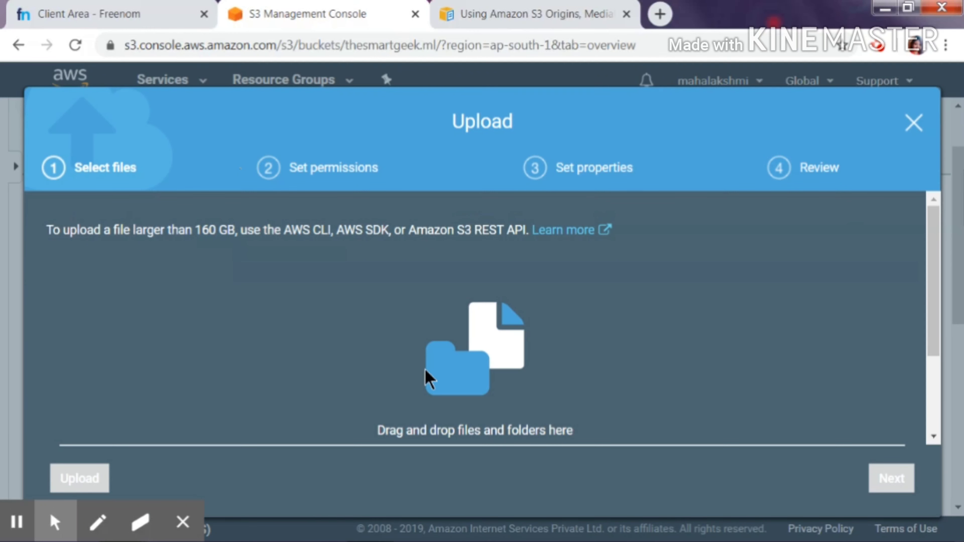
pyautogui.moveTo(934, 228); pyautogui.dragTo(944, 336)
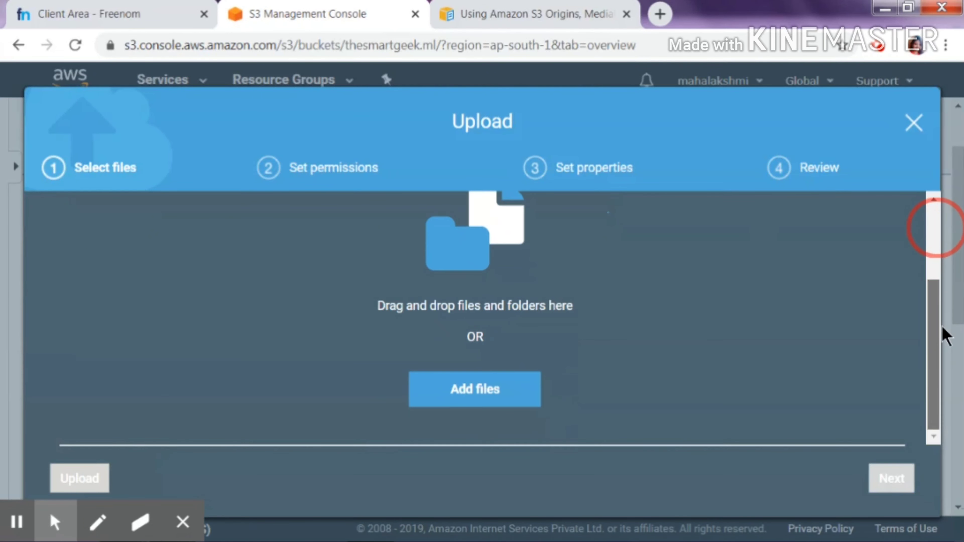
pyautogui.click(495, 389)
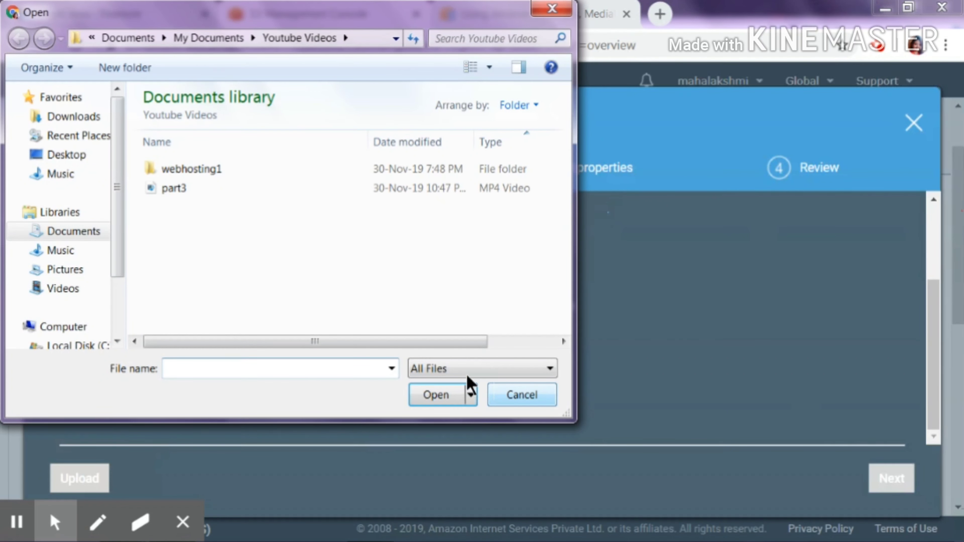
# Browse from Recent Places to the Tech Lady folder and open its TheSmartGeek subfolder
pyautogui.moveTo(115, 275); pyautogui.dragTo(119, 288)
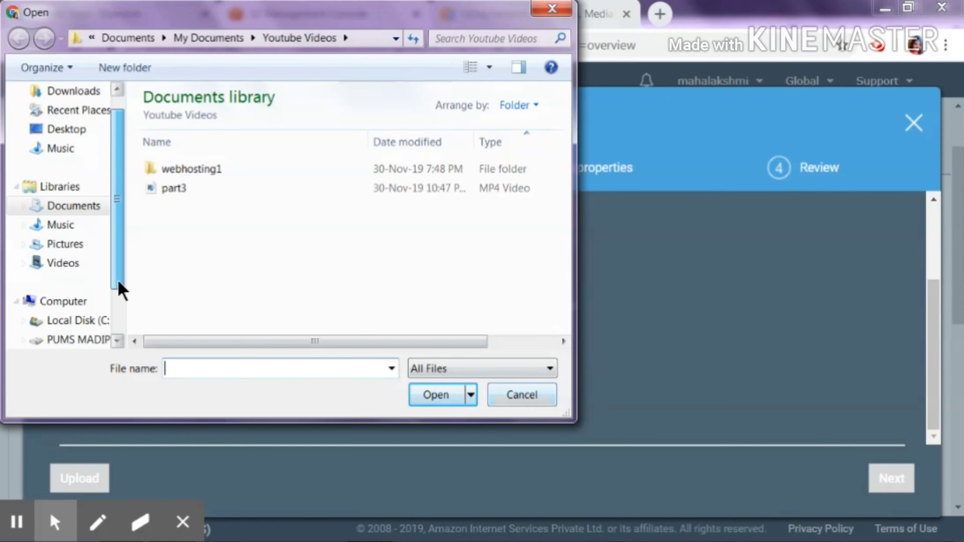
pyautogui.click(86, 111)
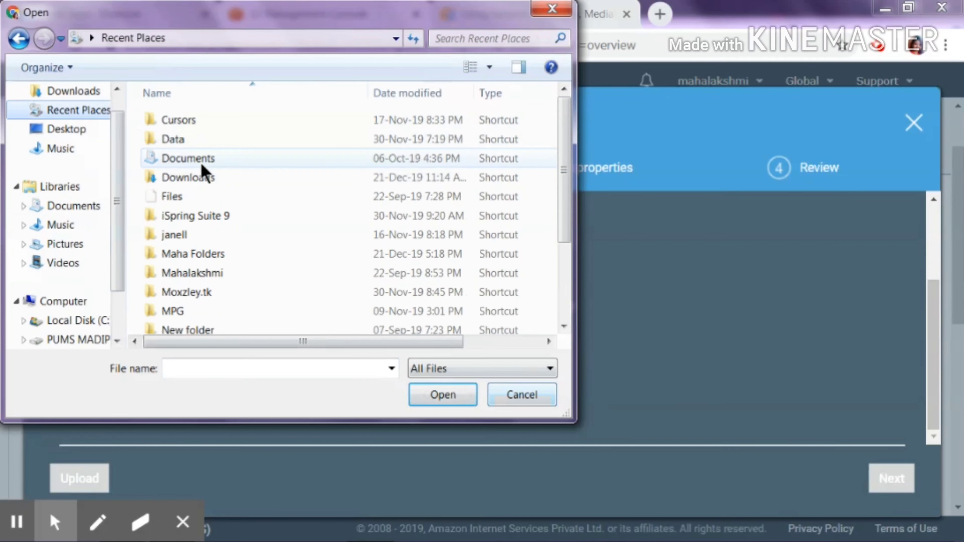
pyautogui.scroll(1, 206, 243)
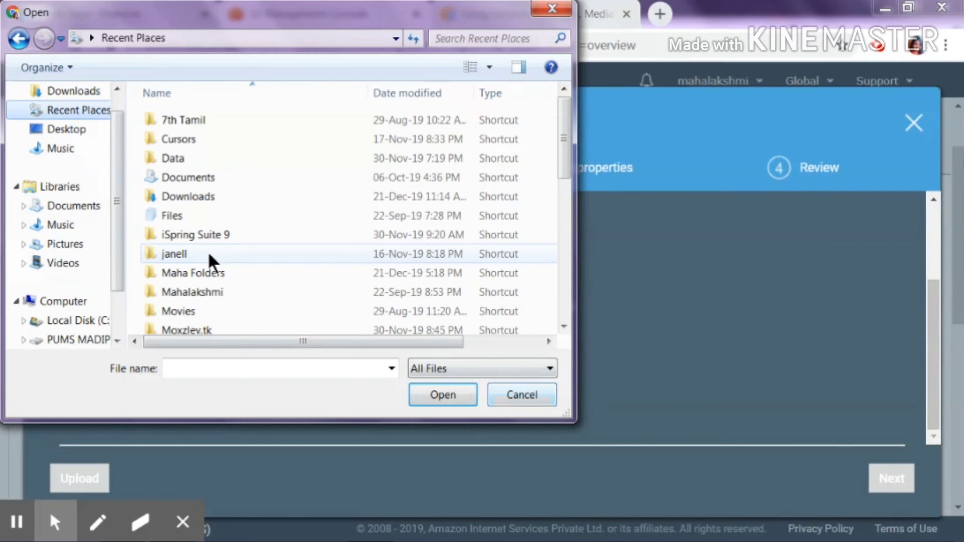
pyautogui.click(563, 189)
pyautogui.moveTo(563, 190); pyautogui.dragTo(564, 252)
pyautogui.doubleClick(339, 249)
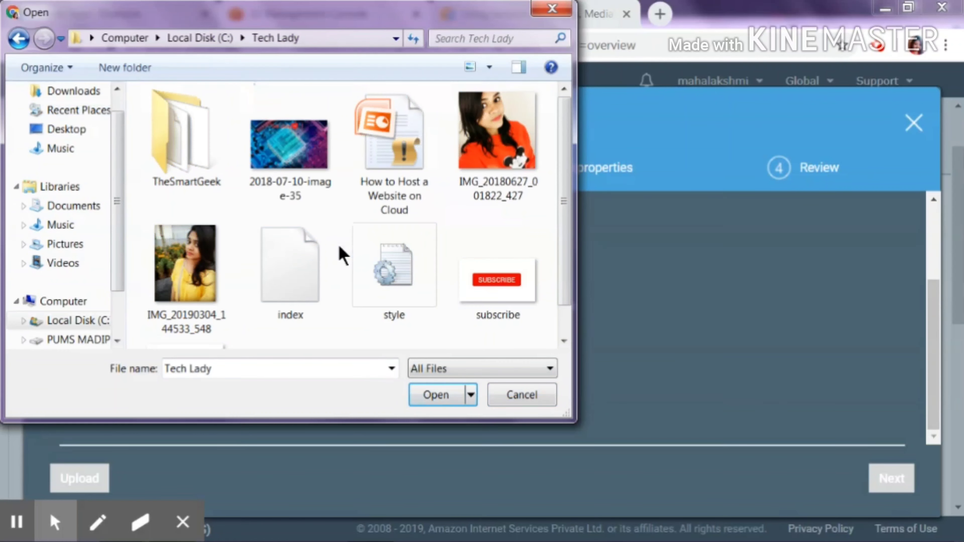
pyautogui.doubleClick(200, 147)
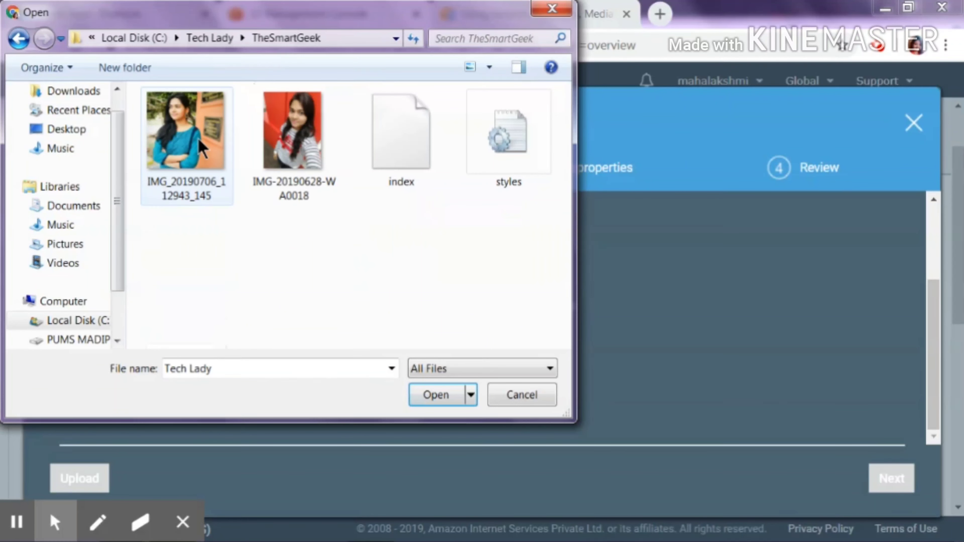
# Select IMG_20190706_112943_145, IMG-20190628-WA0018, index and styles together and add them to the upload
pyautogui.click(201, 147)
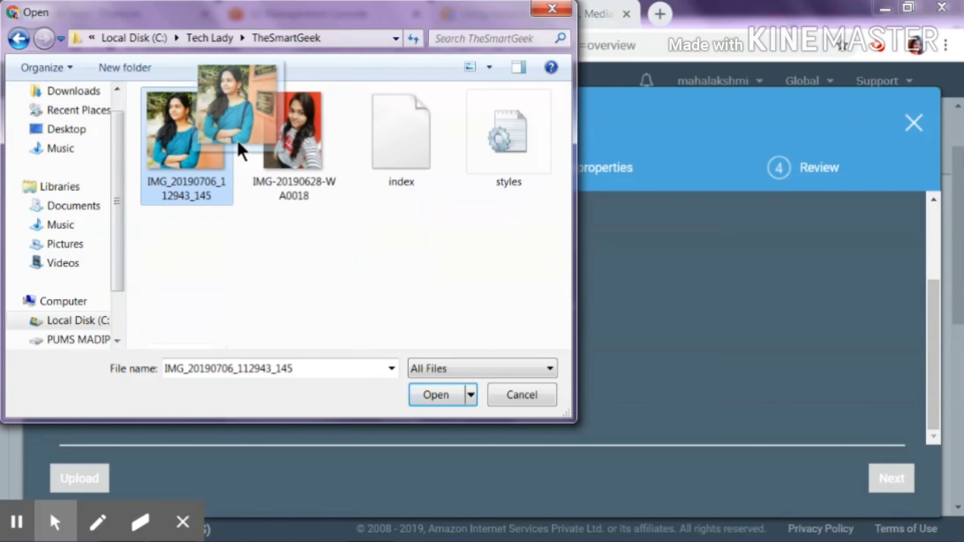
pyautogui.click(294, 161)
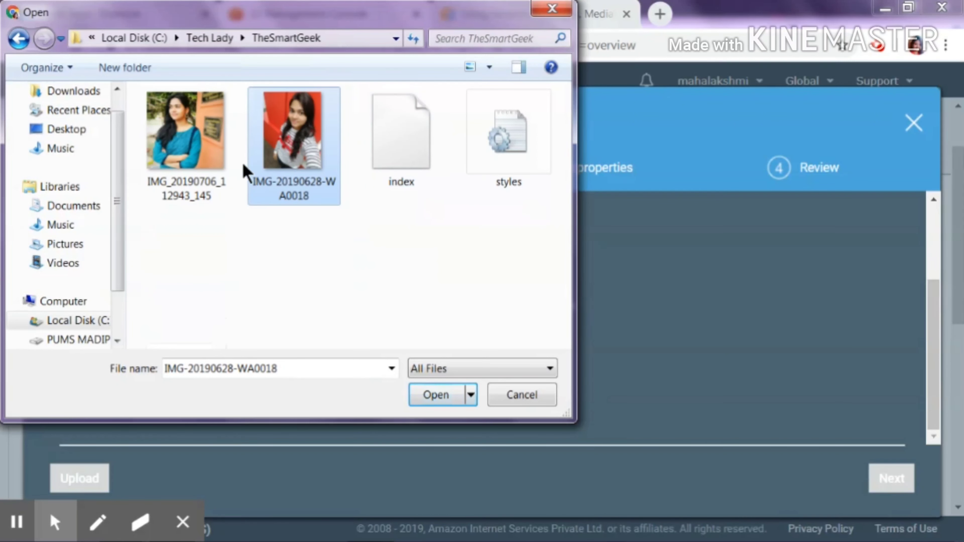
pyautogui.keyDown('ctrl'); pyautogui.click(230, 162); pyautogui.keyUp('ctrl')
pyautogui.keyDown('ctrl'); pyautogui.click(384, 180); pyautogui.keyUp('ctrl')
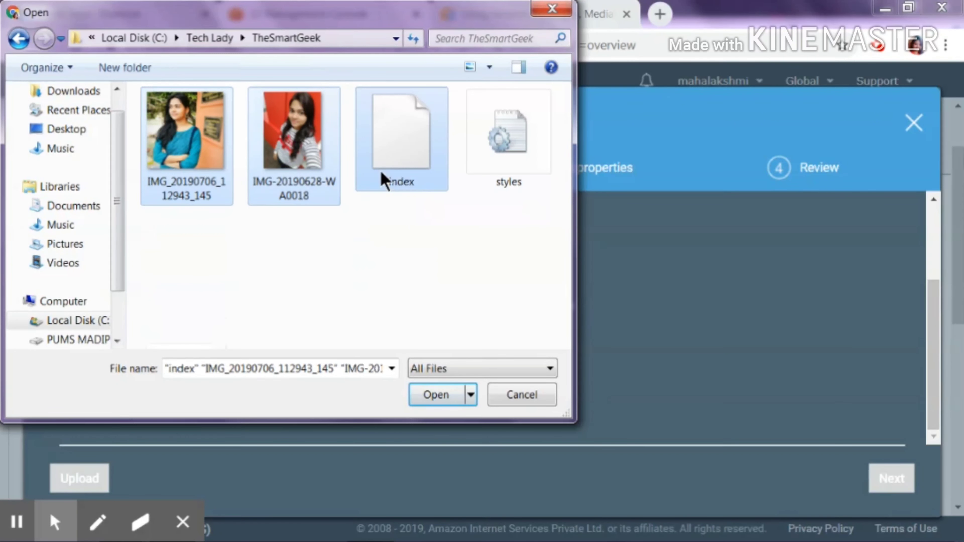
pyautogui.keyDown('ctrl'); pyautogui.click(531, 172); pyautogui.keyUp('ctrl')
pyautogui.click(434, 401)
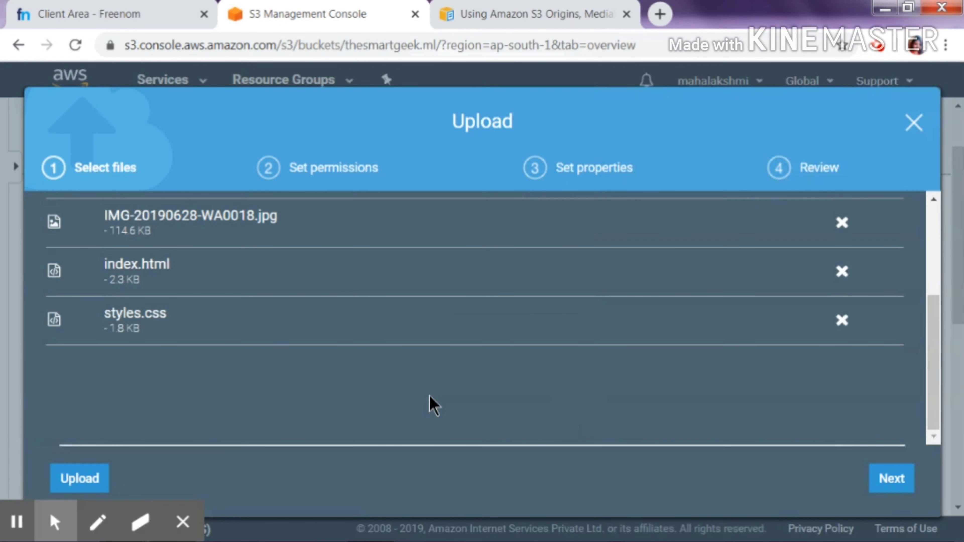
# Grant public read access to the files being uploaded and proceed to their properties
pyautogui.click(892, 478)
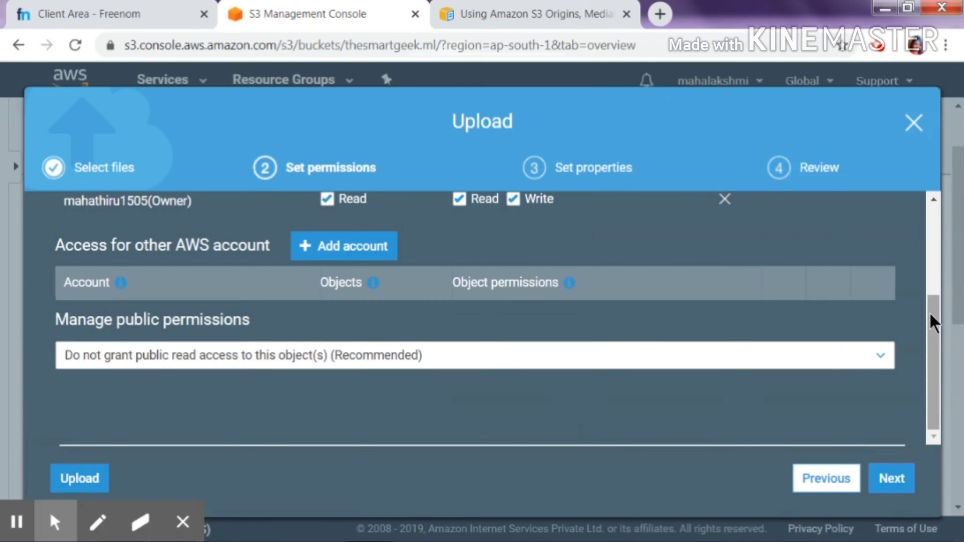
pyautogui.moveTo(937, 342)
pyautogui.mouseDown()
pyautogui.moveTo(938, 261)
pyautogui.moveTo(948, 357)
pyautogui.mouseUp()
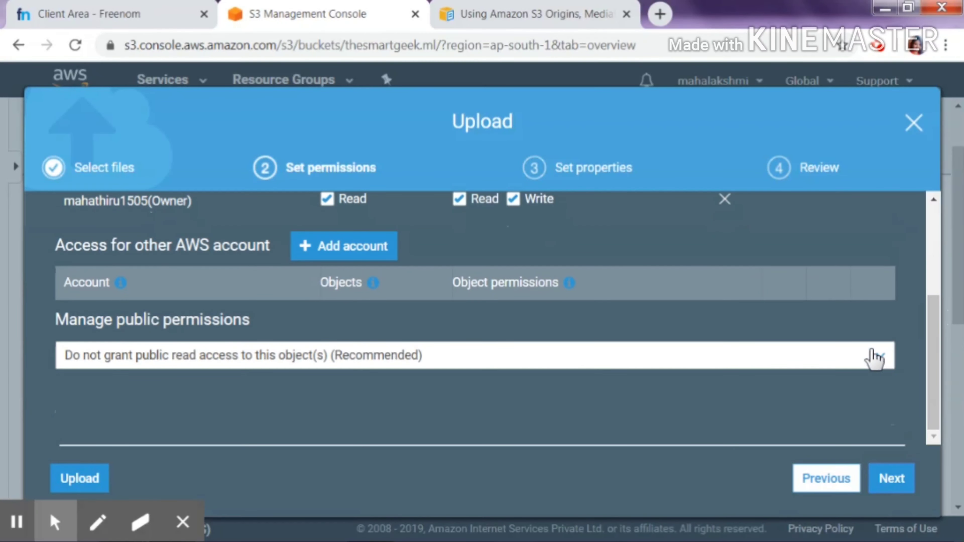
pyautogui.click(873, 356)
pyautogui.click(717, 419)
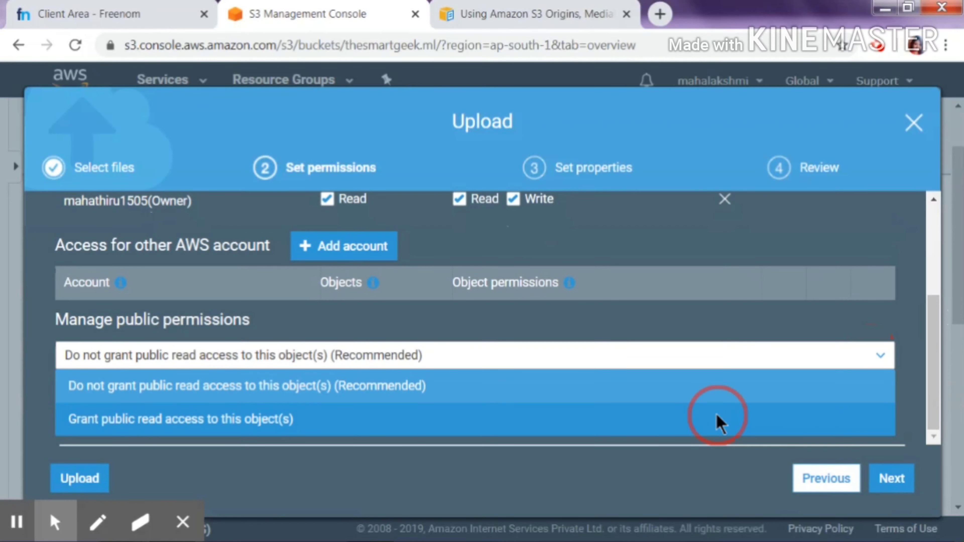
pyautogui.moveTo(929, 340); pyautogui.dragTo(939, 410)
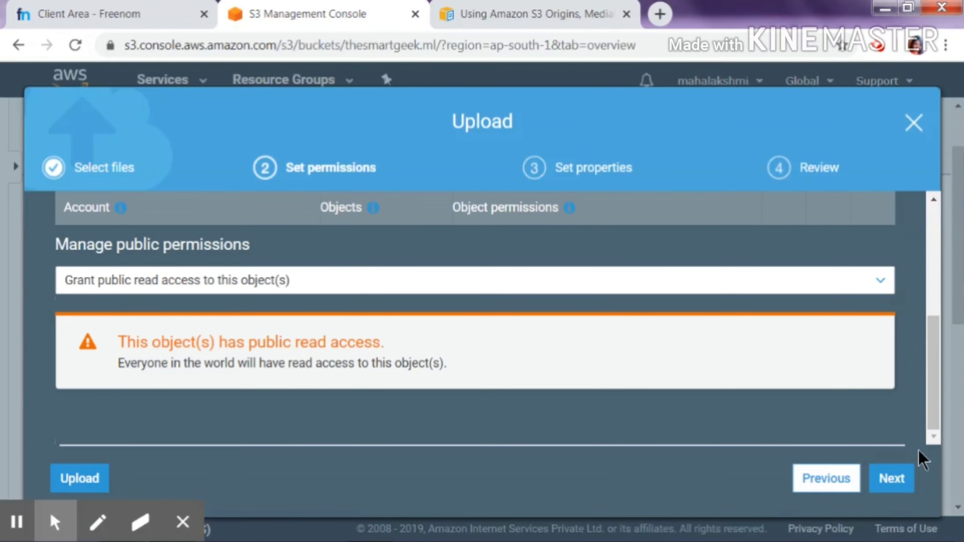
pyautogui.click(891, 479)
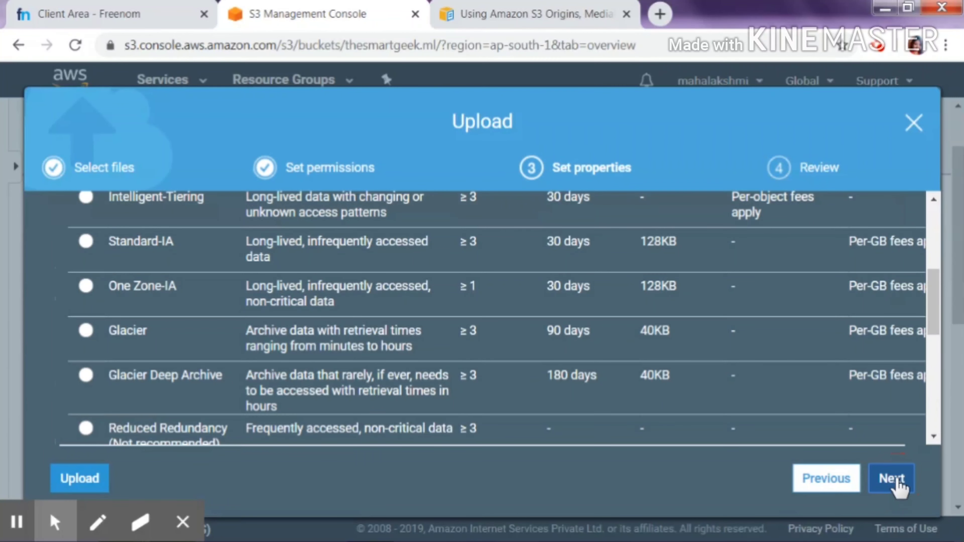
# Keep the Standard storage class without encryption, proceed to the review, and upload the files
pyautogui.moveTo(930, 301); pyautogui.dragTo(940, 243)
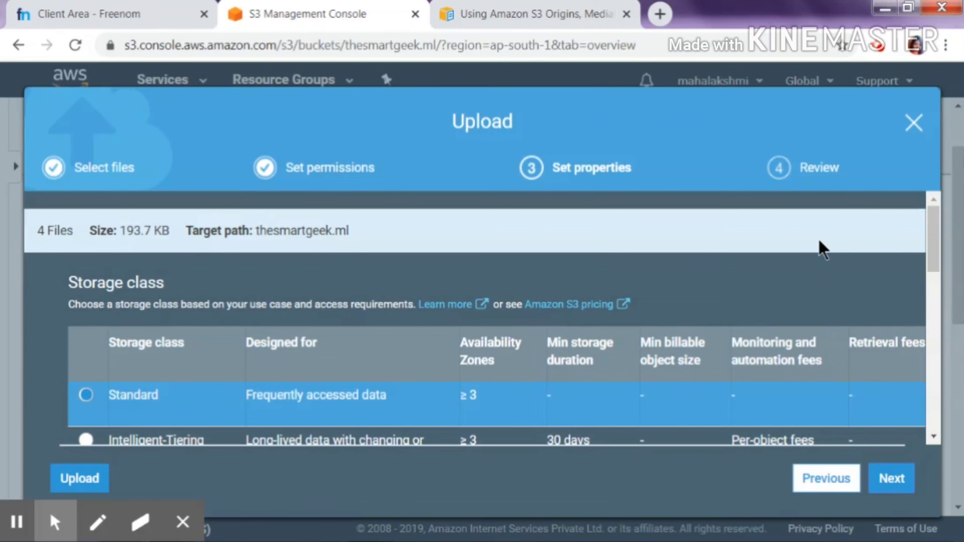
pyautogui.scroll(-10, 930, 244)
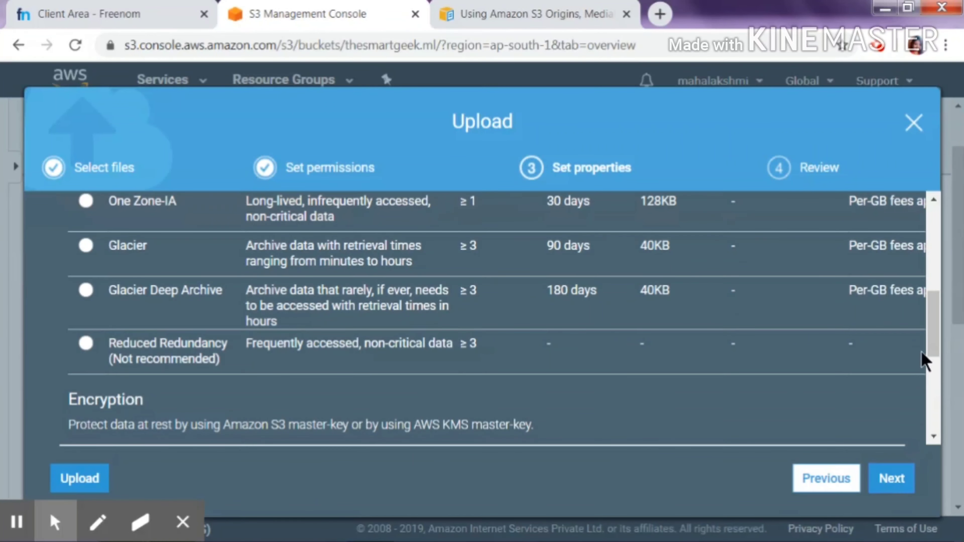
pyautogui.moveTo(930, 330); pyautogui.dragTo(931, 272)
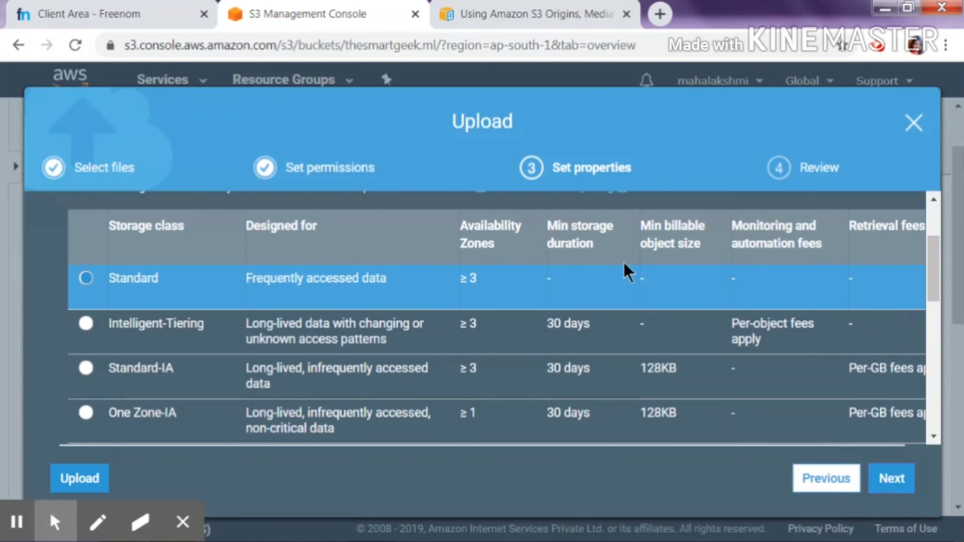
pyautogui.click(891, 482)
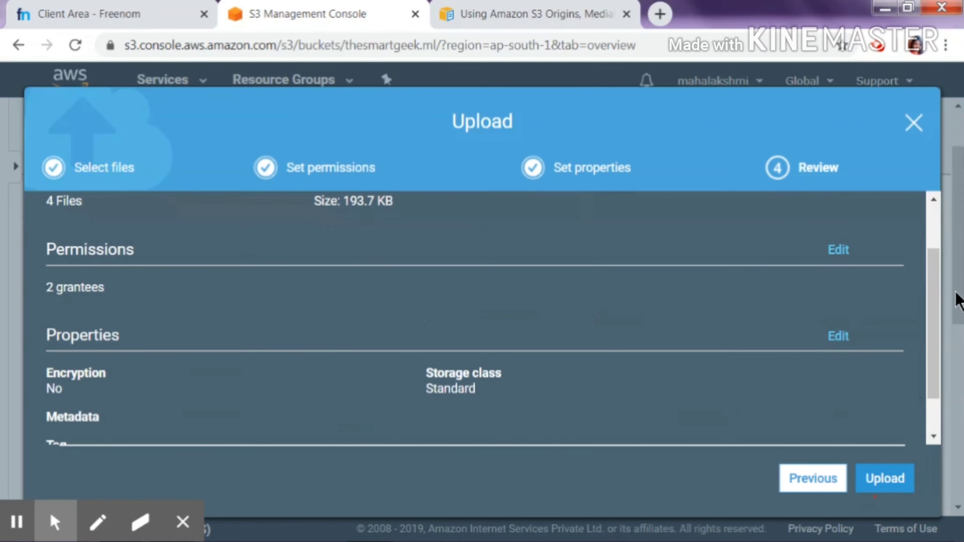
pyautogui.moveTo(935, 273); pyautogui.dragTo(948, 413)
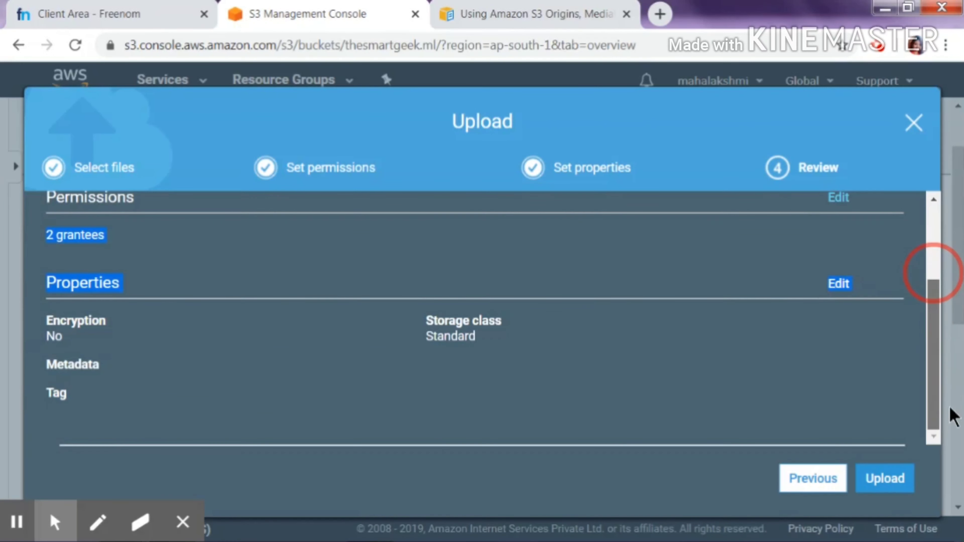
pyautogui.click(885, 479)
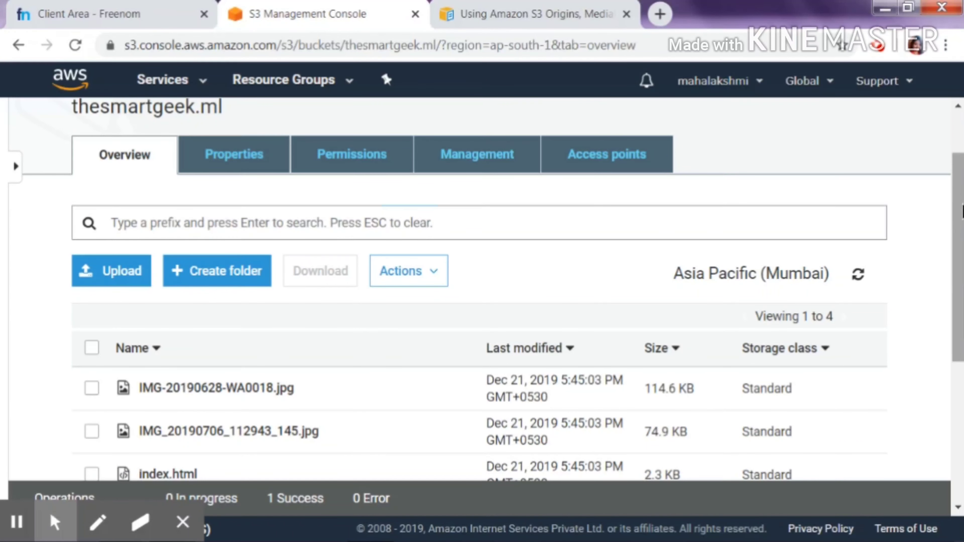
# Select all the uploaded files in the bucket and examine the actions available for them, such as Make public
pyautogui.scroll(-2, 956, 206)
pyautogui.scroll(2, 956, 206)
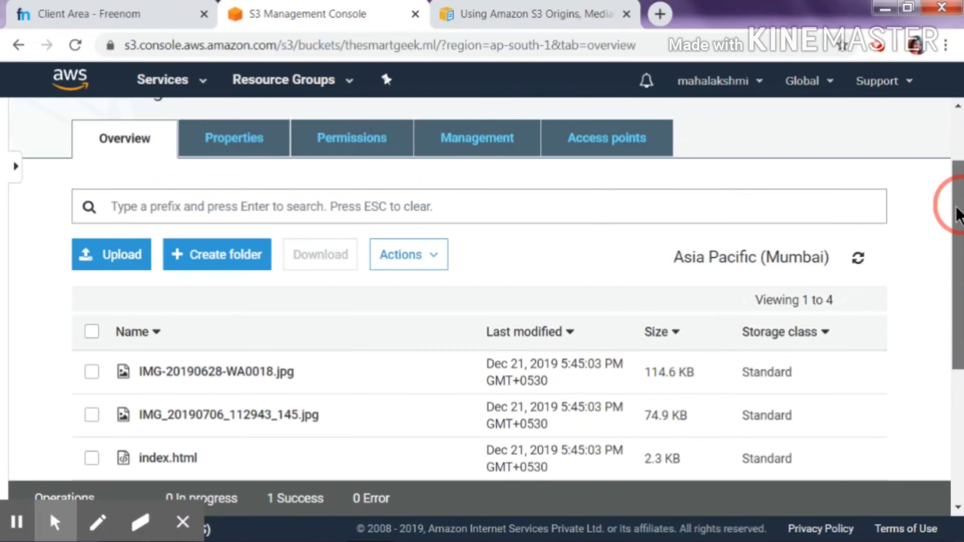
pyautogui.click(425, 266)
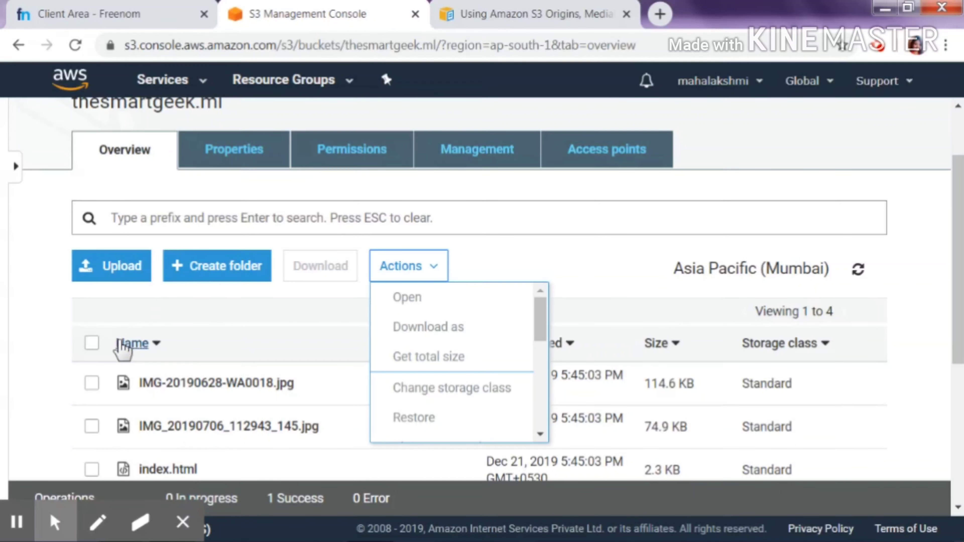
pyautogui.click(92, 344)
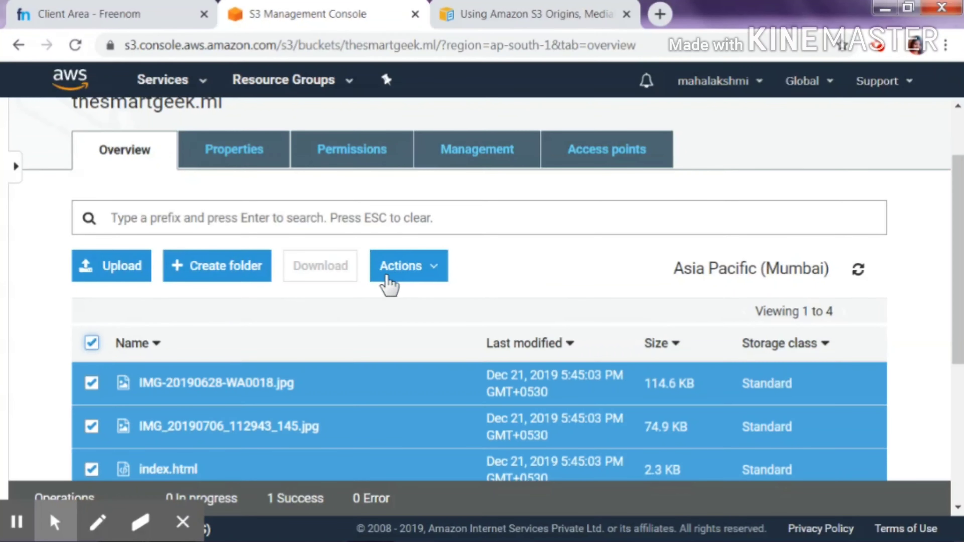
pyautogui.click(391, 280)
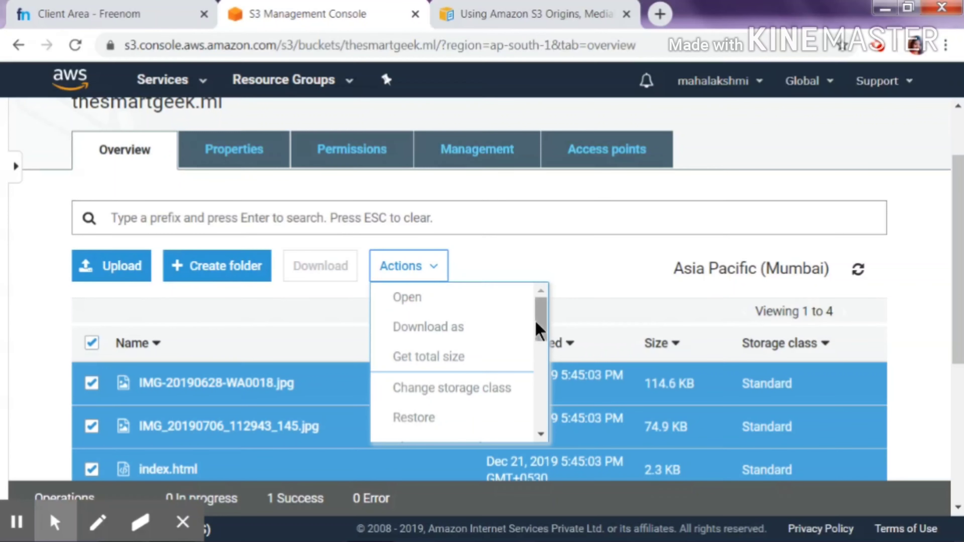
pyautogui.moveTo(539, 327); pyautogui.dragTo(543, 372)
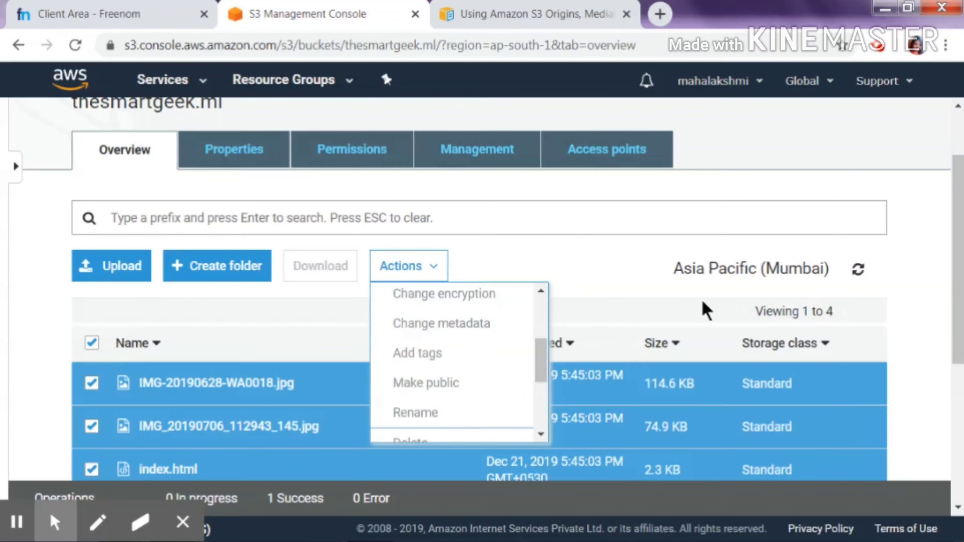
pyautogui.moveTo(947, 223); pyautogui.dragTo(962, 286)
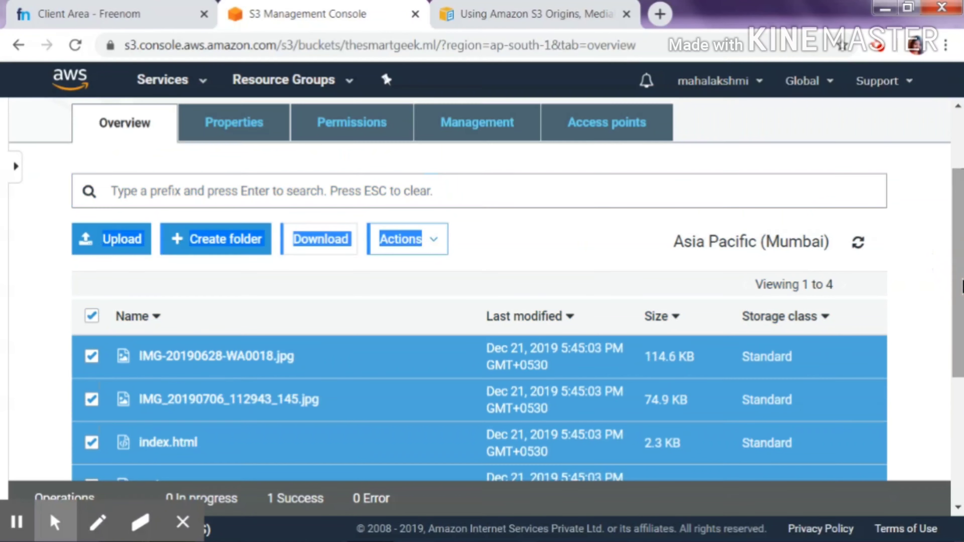
# Open the bucket's static website hosting properties and choose to use this bucket to host a website
pyautogui.click(267, 131)
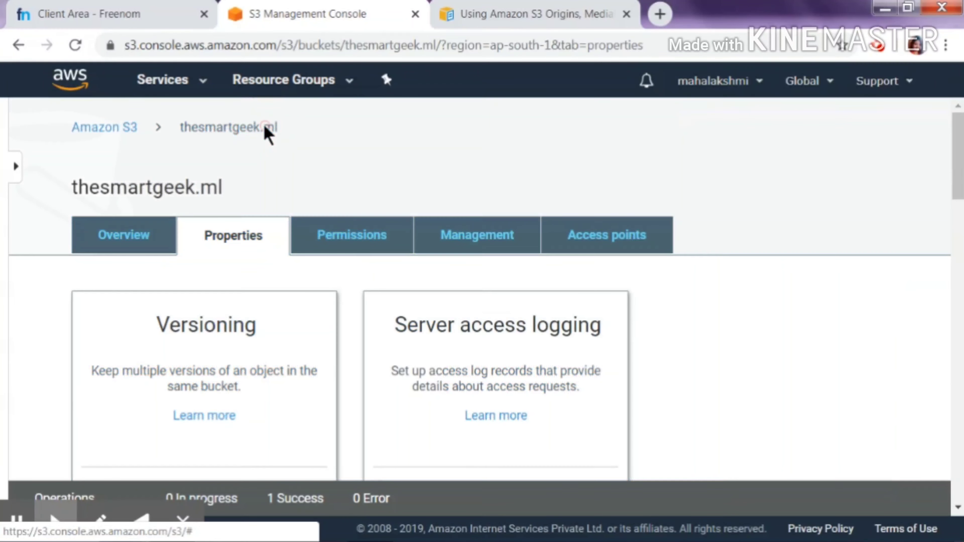
pyautogui.moveTo(961, 156); pyautogui.dragTo(961, 231)
pyautogui.click(109, 359)
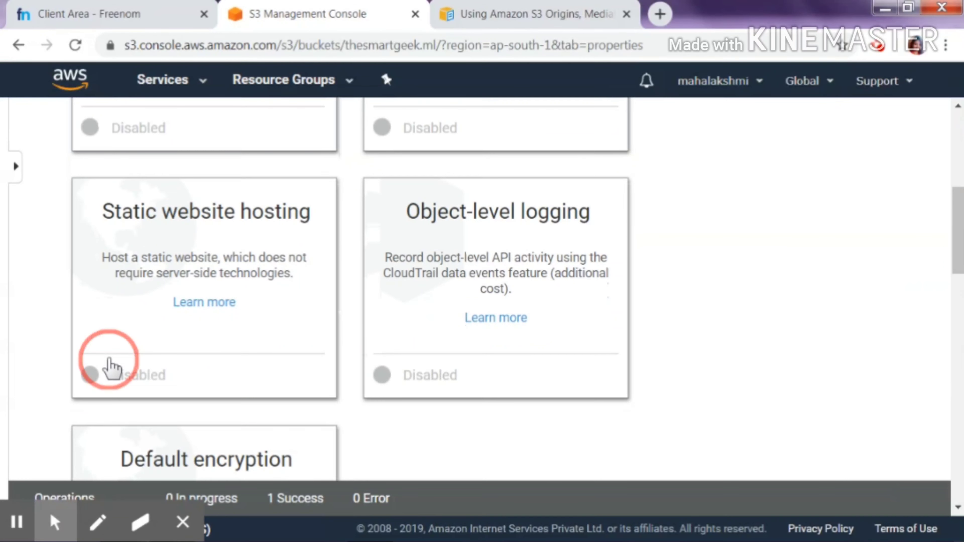
pyautogui.scroll(-3, 962, 260)
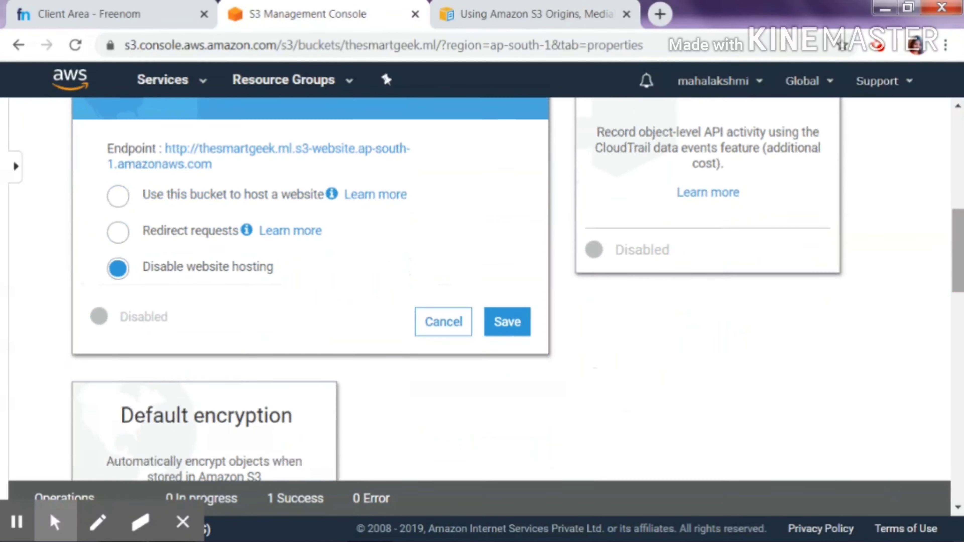
pyautogui.click(186, 203)
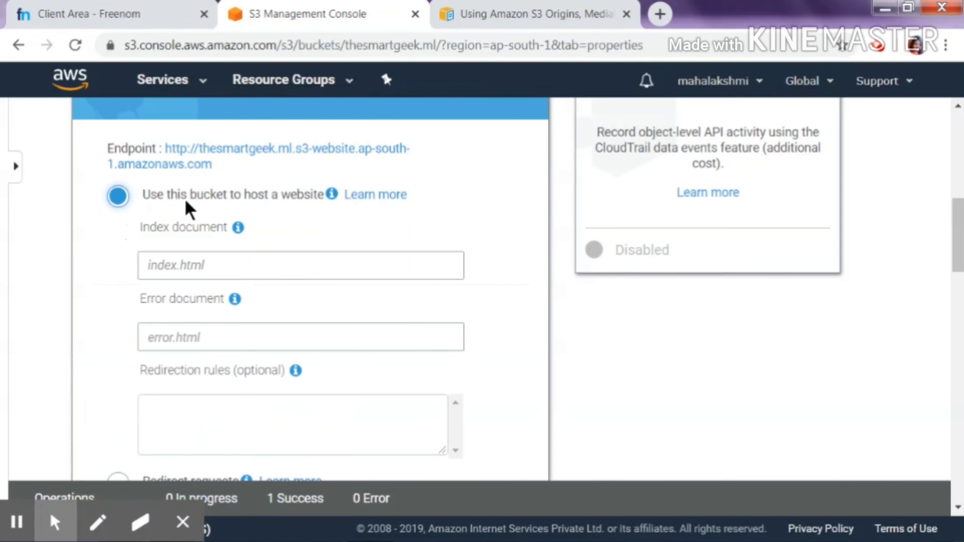
# Set the index document to index.html, leave the error document empty, and save the static website hosting settings
pyautogui.click(203, 278)
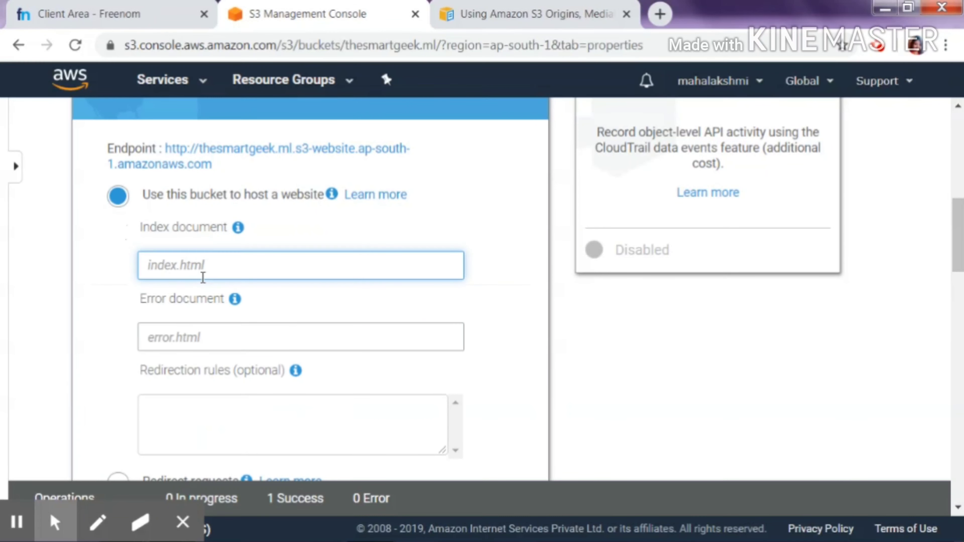
pyautogui.write('index.html')
pyautogui.moveTo(958, 223); pyautogui.dragTo(958, 251)
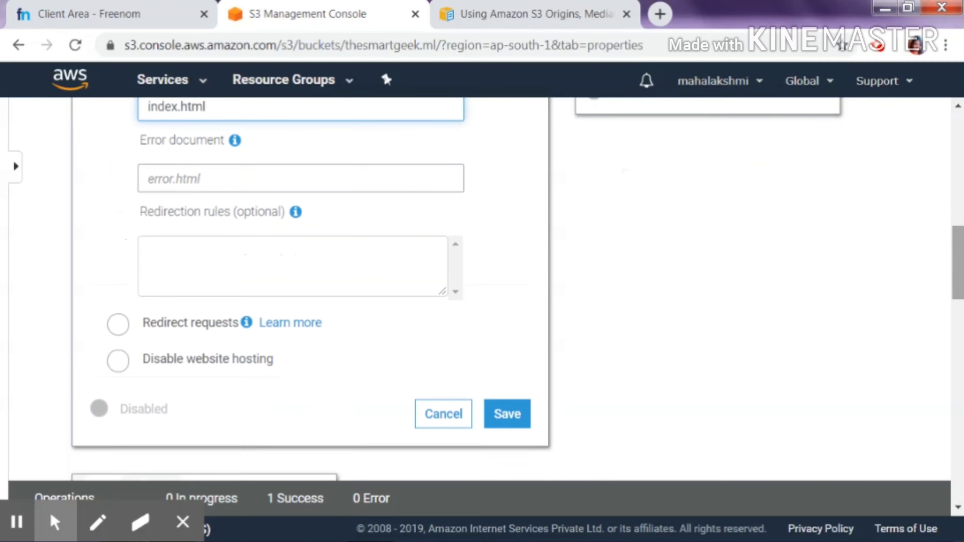
pyautogui.click(247, 177)
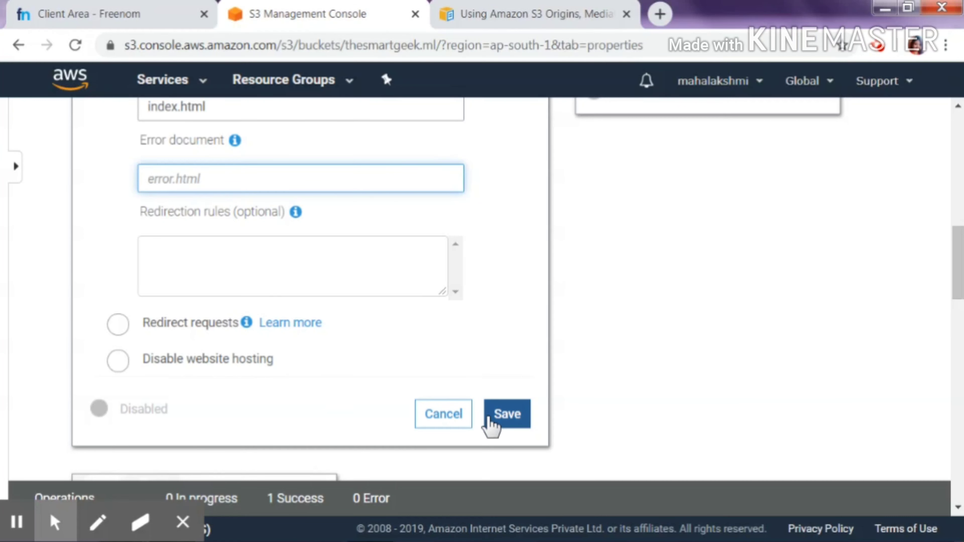
pyautogui.click(504, 419)
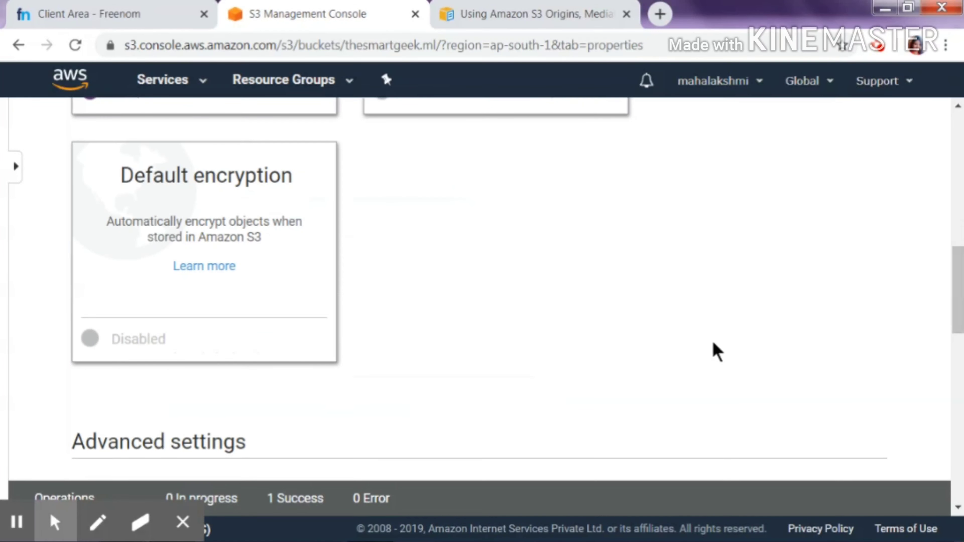
# Go to the bucket's permissions and review its Access Control List for the owner, other AWS accounts and public access
pyautogui.scroll(5, 957, 303)
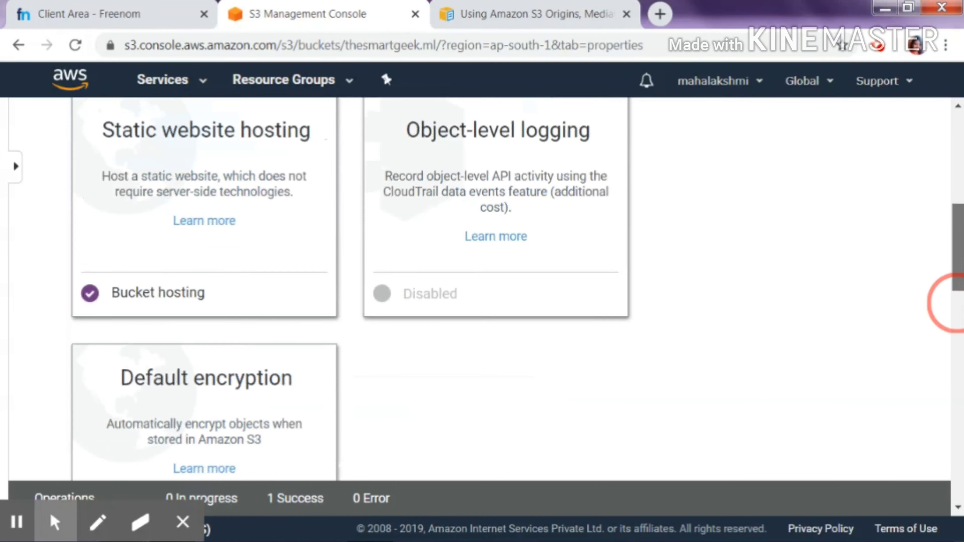
pyautogui.scroll(3, 957, 303)
pyautogui.scroll(5, 949, 302)
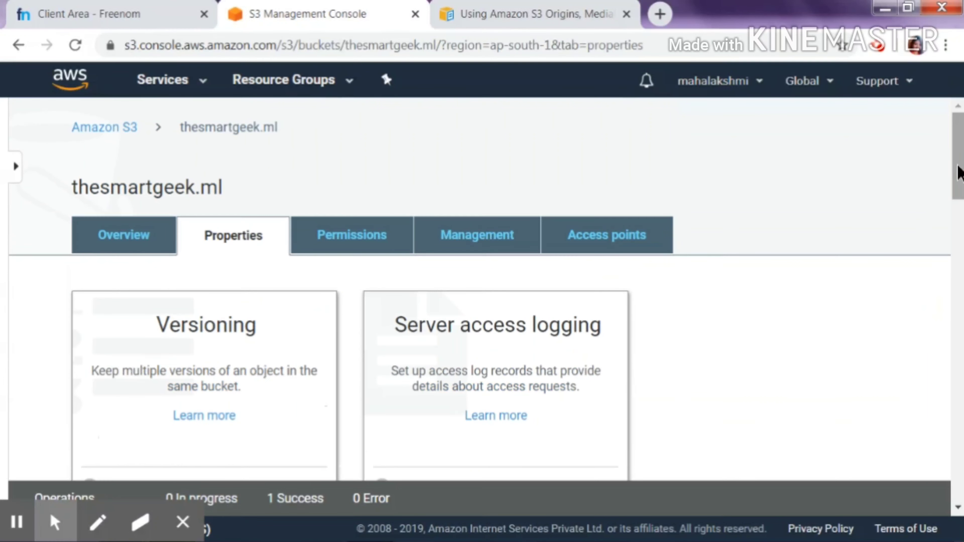
pyautogui.click(315, 245)
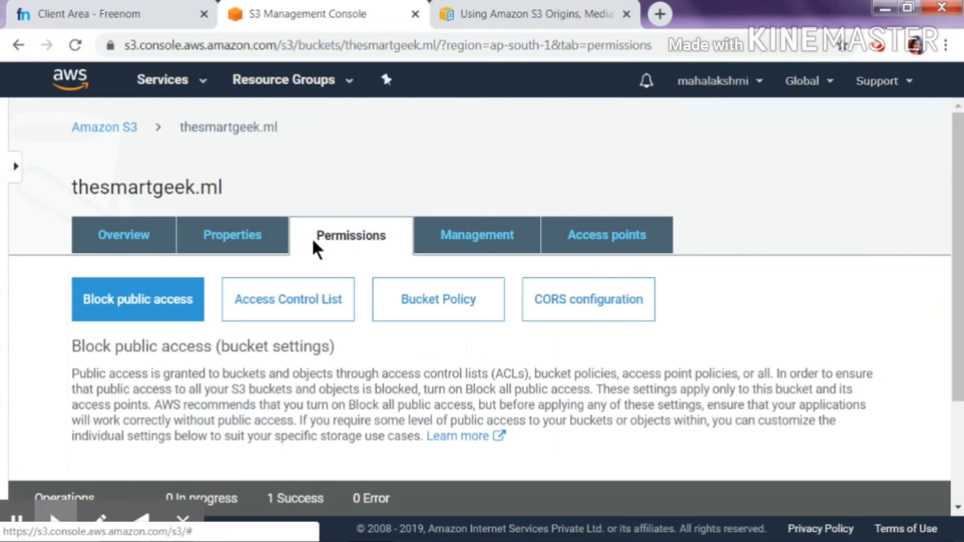
pyautogui.scroll(-2, 950, 217)
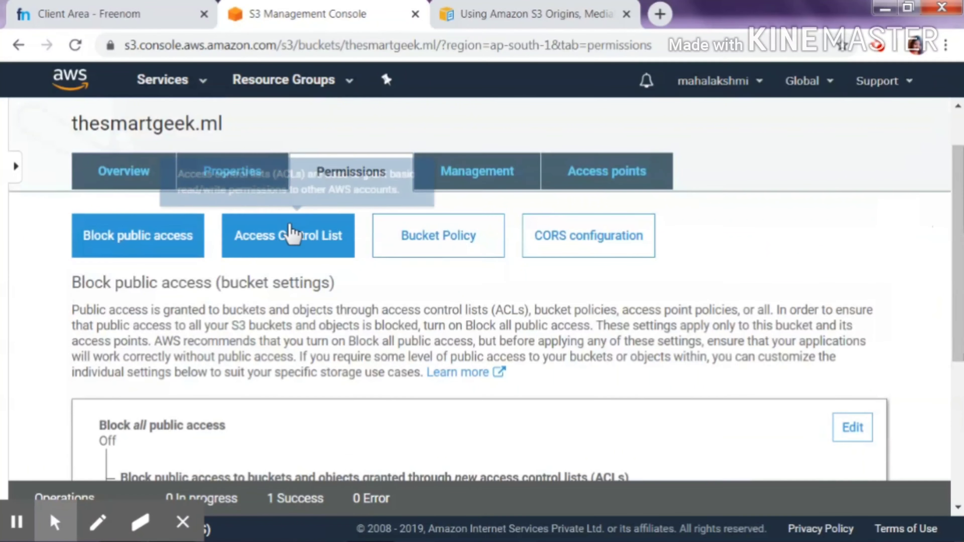
pyautogui.click(291, 231)
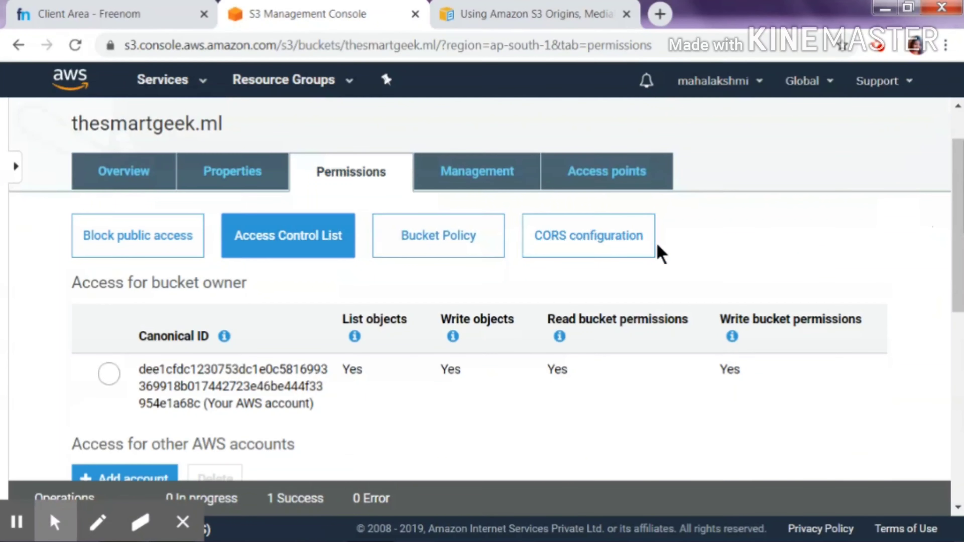
pyautogui.moveTo(961, 207); pyautogui.dragTo(962, 219)
pyautogui.scroll(-10, 959, 220)
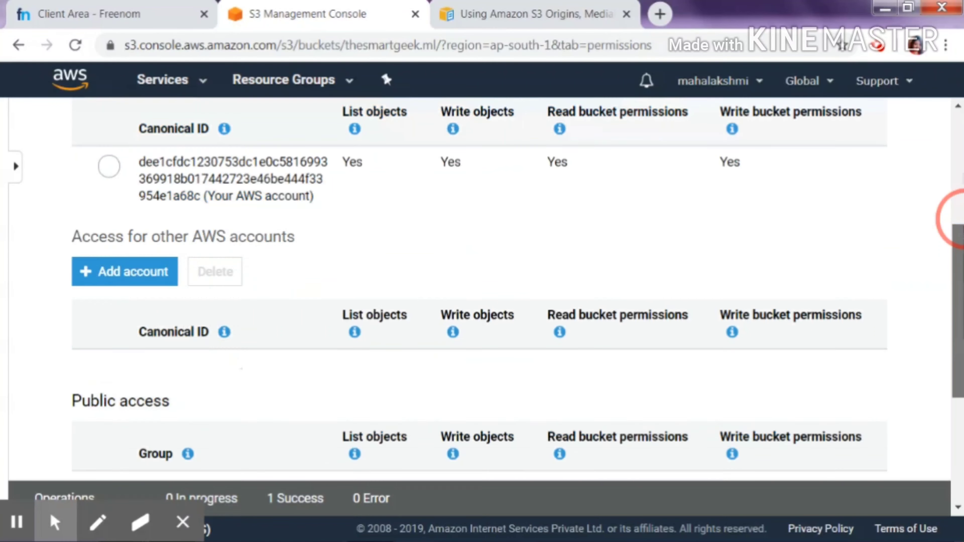
pyautogui.scroll(10, 959, 220)
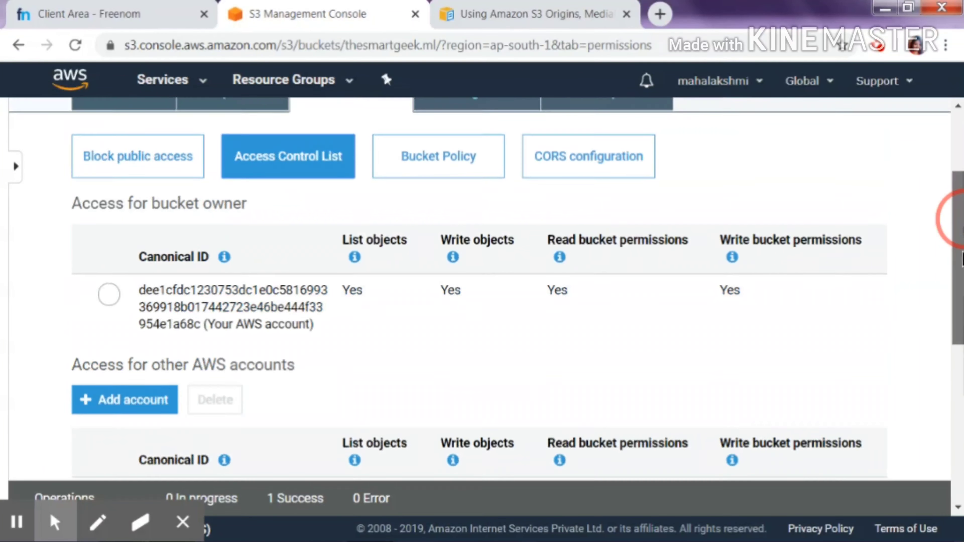
# Open the bucket policy editor for thesmartgeek.ml and look over the empty policy and its help links
pyautogui.click(396, 225)
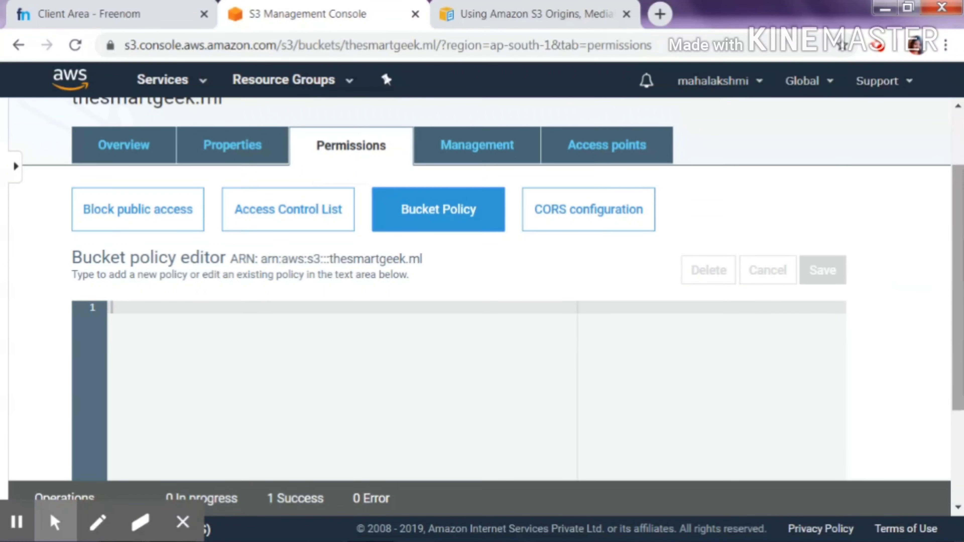
pyautogui.scroll(-3, 948, 261)
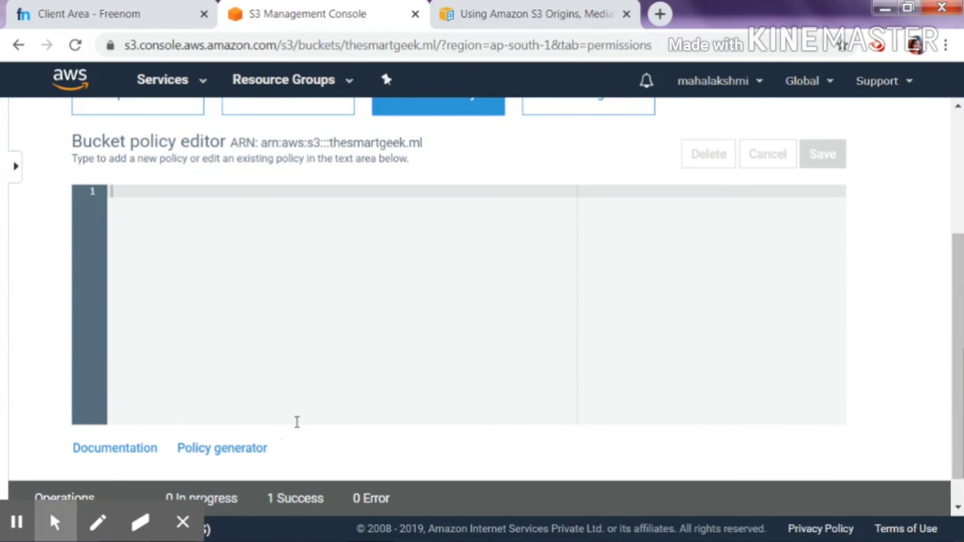
pyautogui.moveTo(960, 313); pyautogui.dragTo(962, 334)
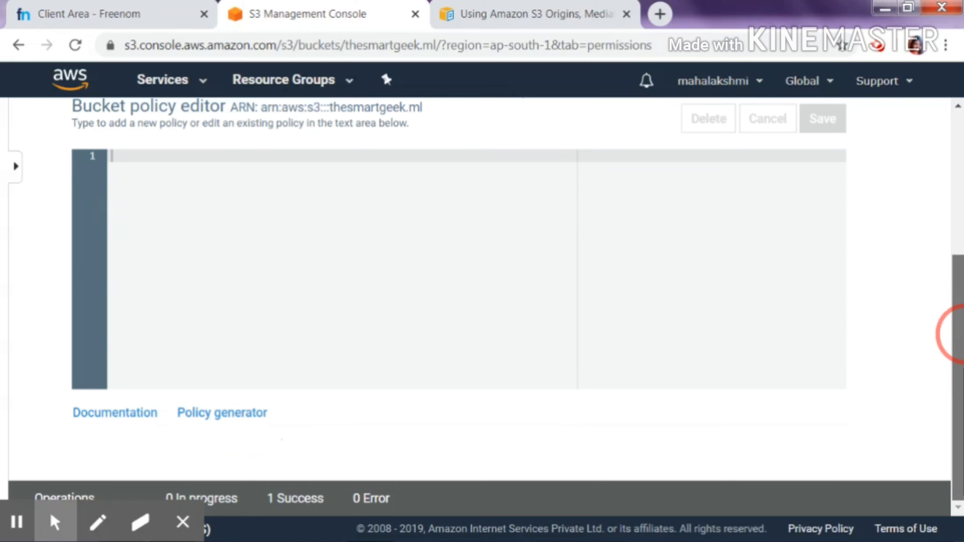
pyautogui.scroll(3, 952, 387)
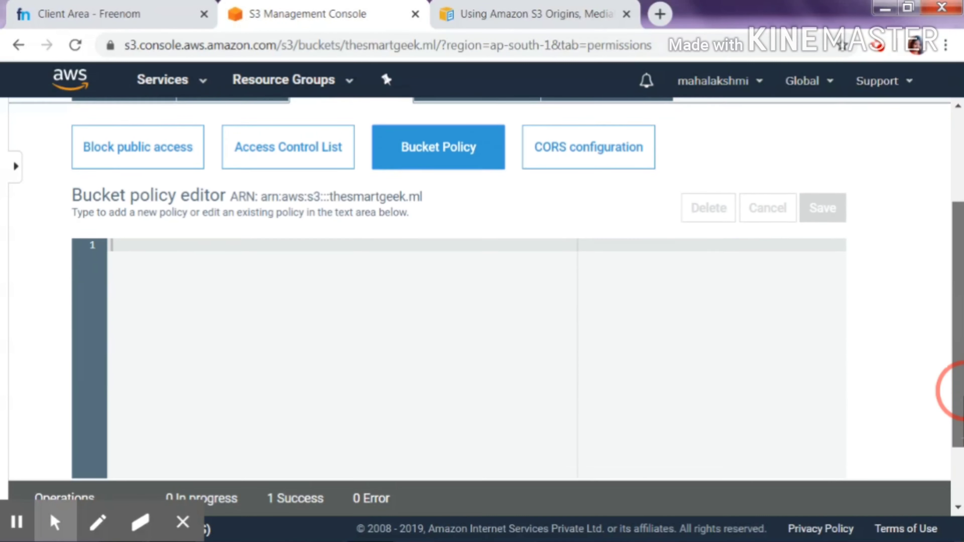
pyautogui.scroll(-2, 950, 391)
pyautogui.scroll(-2, 941, 406)
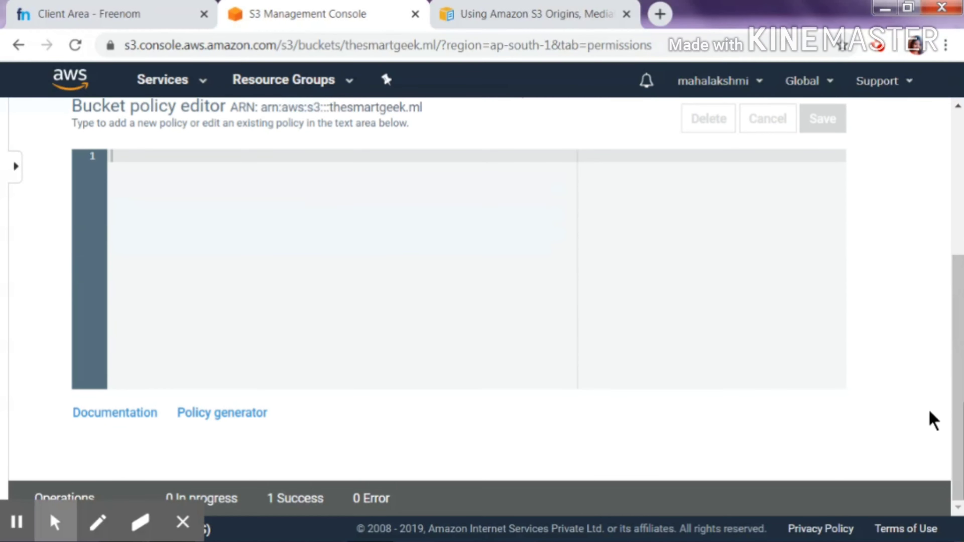
# Open the bucket policy documentation and go to its Bucket Policy Examples topic
pyautogui.click(115, 412)
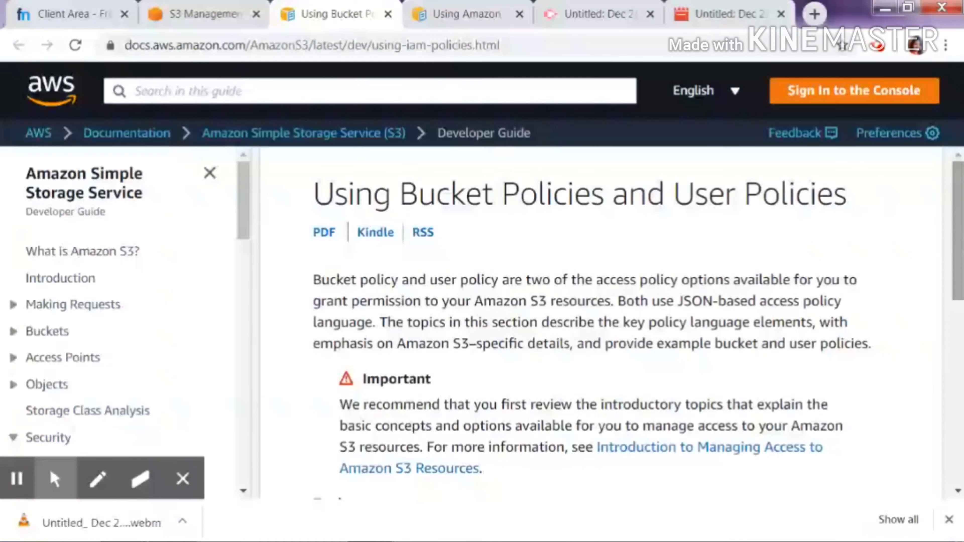
pyautogui.scroll(-3, 959, 255)
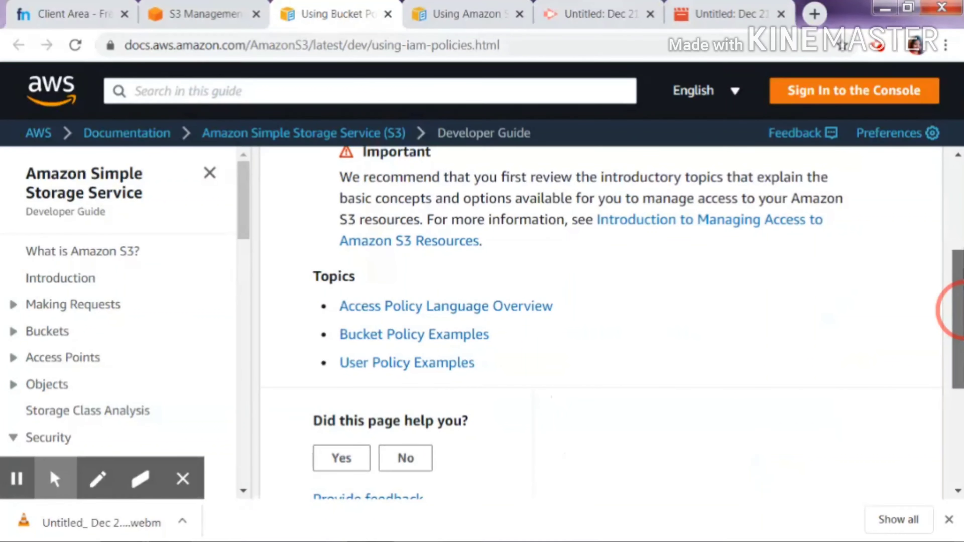
pyautogui.scroll(-4, 956, 310)
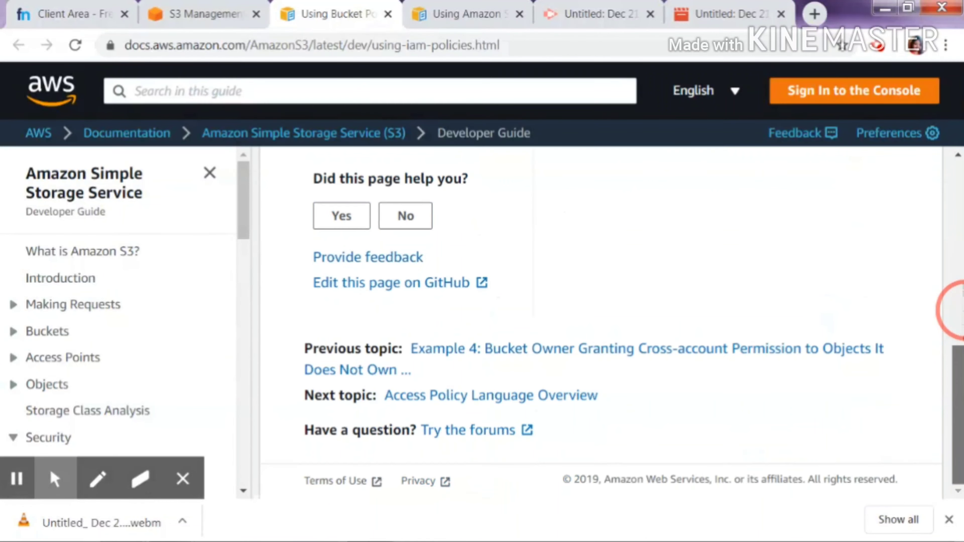
pyautogui.scroll(5, 955, 310)
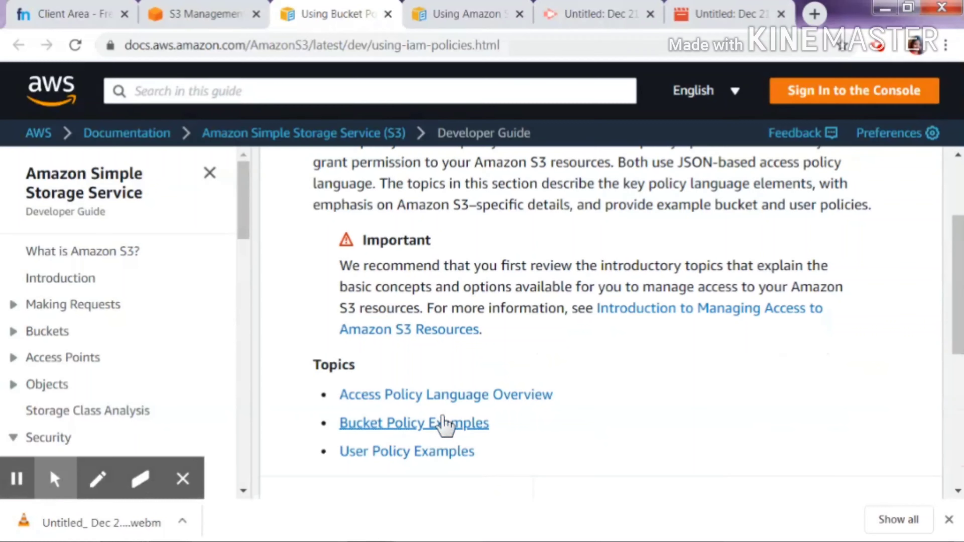
pyautogui.click(442, 424)
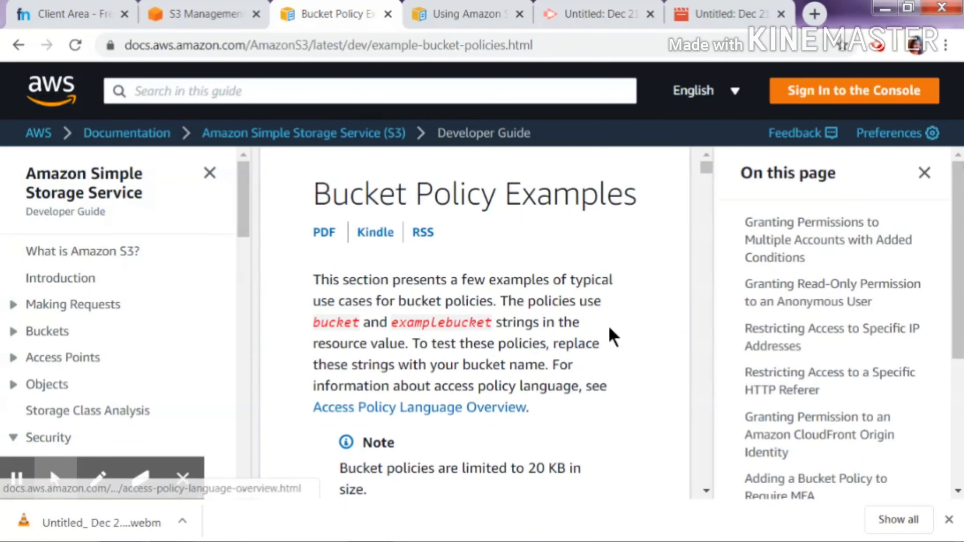
# Find the example policy granting read-only permission to an anonymous user and copy its JSON code
pyautogui.scroll(-3, 945, 342)
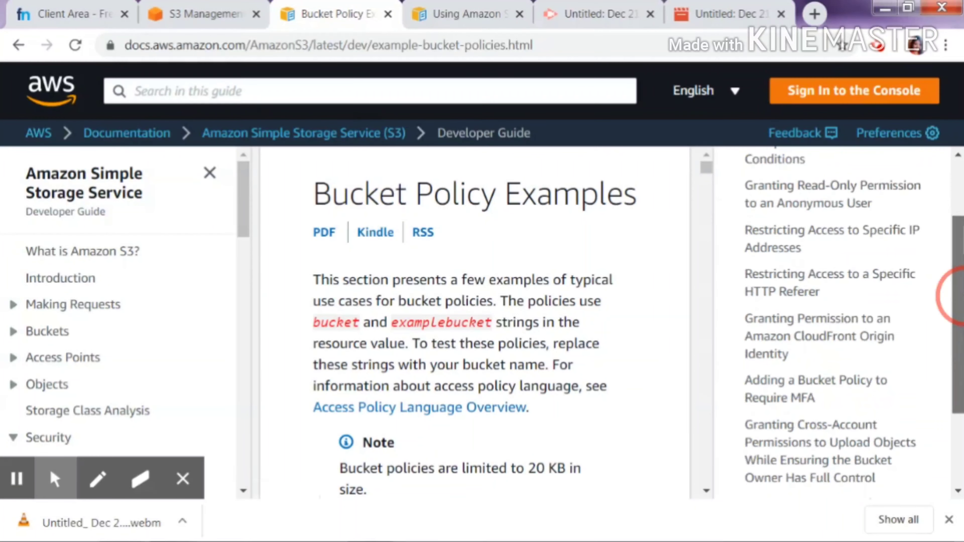
pyautogui.scroll(-1, 944, 355)
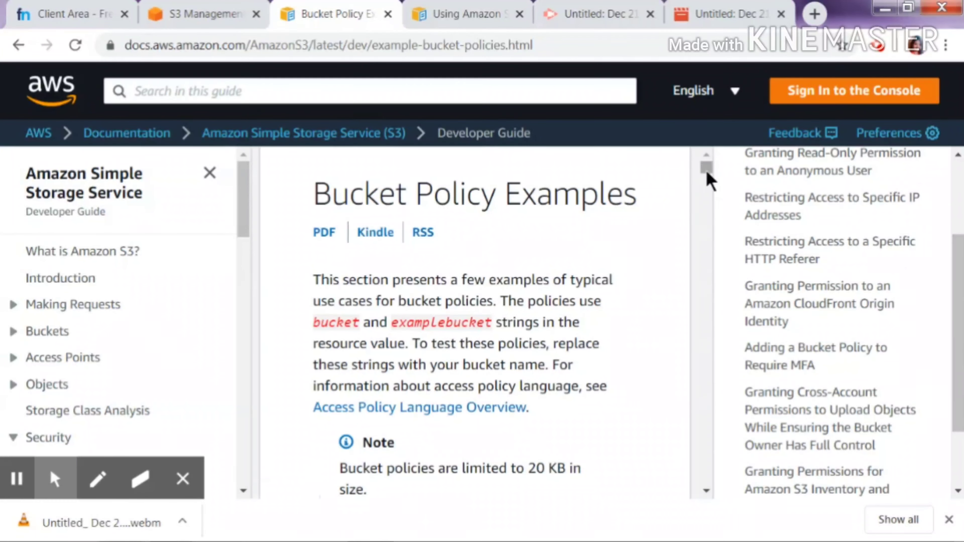
pyautogui.moveTo(707, 171); pyautogui.dragTo(717, 225)
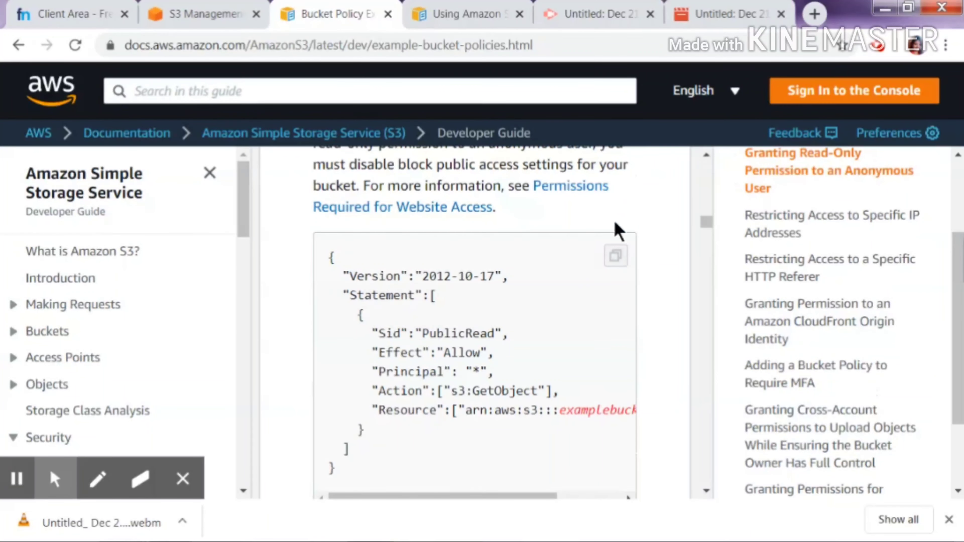
pyautogui.click(615, 258)
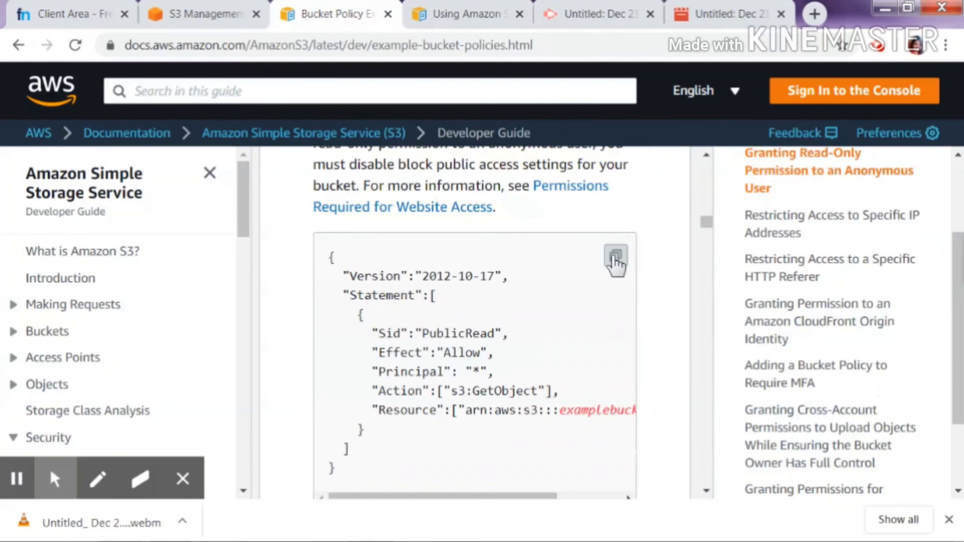
# Paste the copied public-read example policy into the empty bucket policy editor of thesmartgeek.ml
pyautogui.click(200, 12)
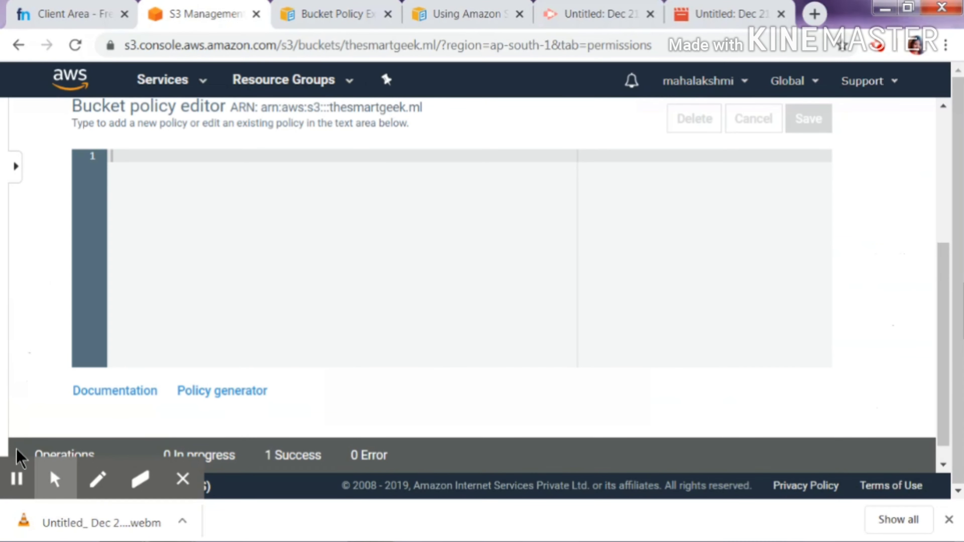
pyautogui.click(290, 336)
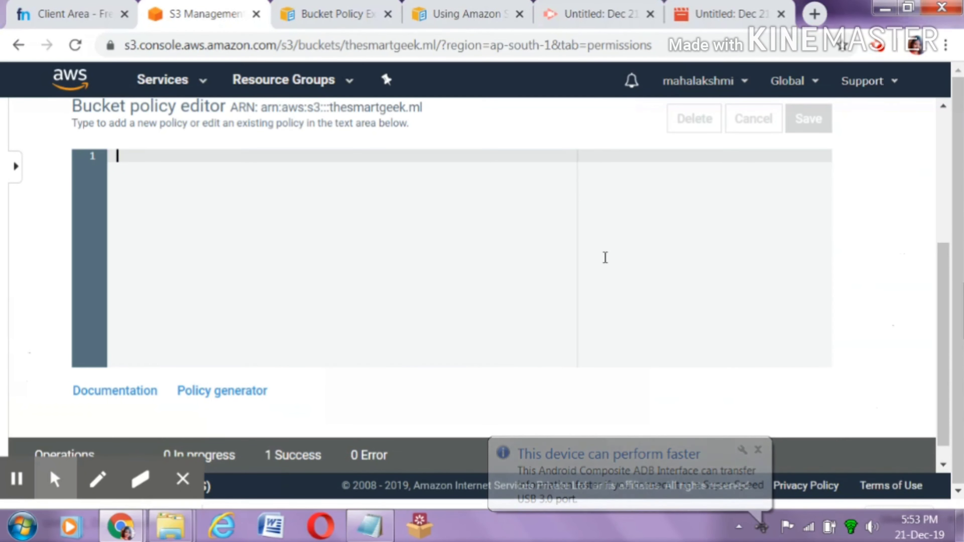
pyautogui.hotkey('ctrl', 'v')
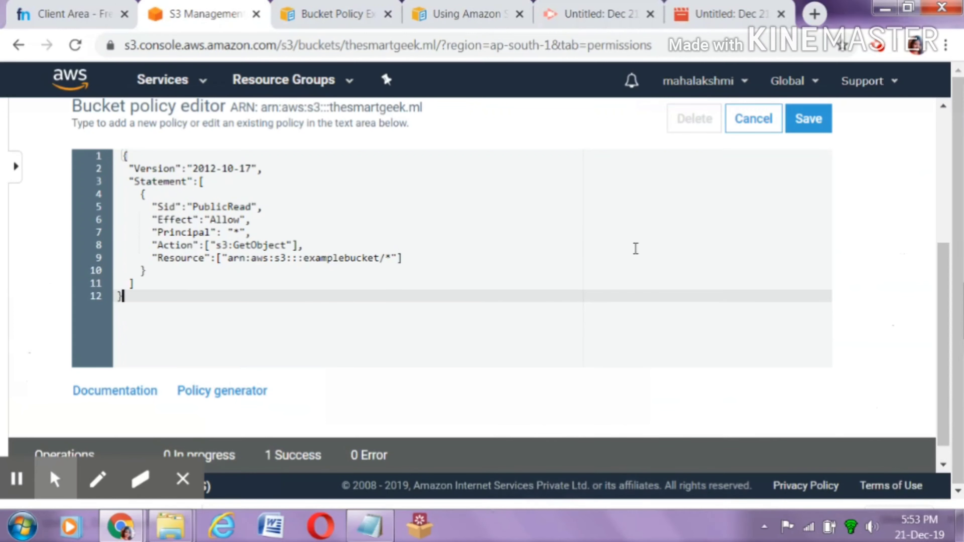
# Replace examplebucket in the policy's Resource ARN with the bucket name thesmartgeek.ml and save the policy
pyautogui.moveTo(944, 275); pyautogui.dragTo(944, 236)
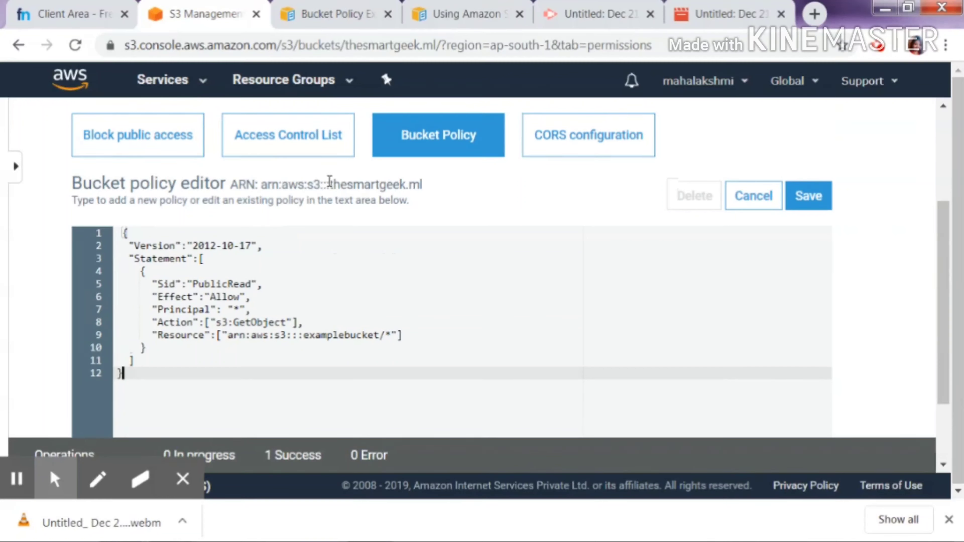
pyautogui.moveTo(329, 182); pyautogui.dragTo(425, 184)
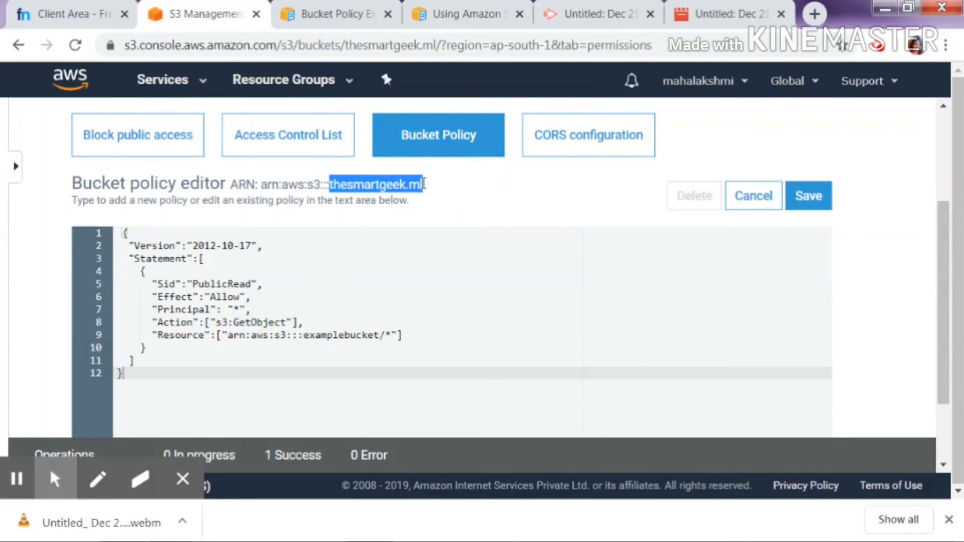
pyautogui.doubleClick(322, 337)
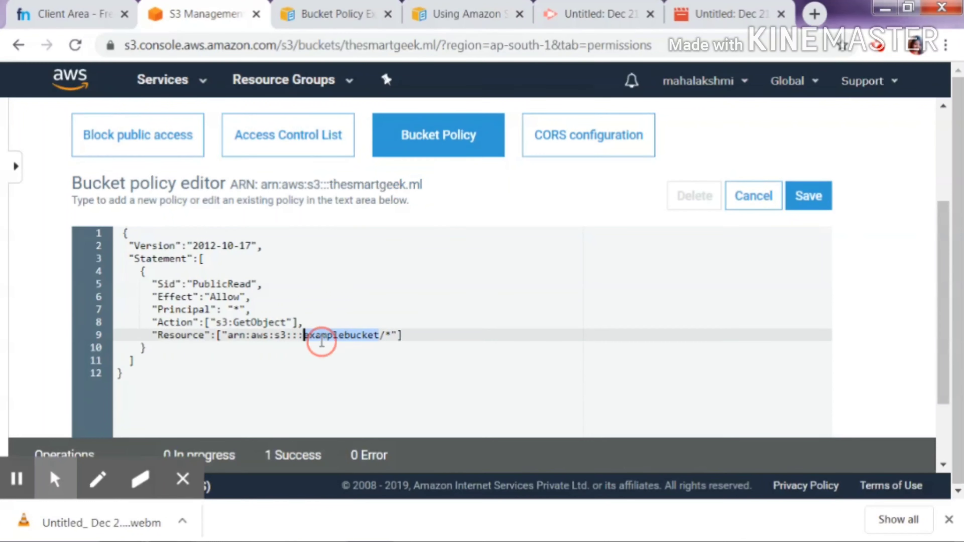
pyautogui.hotkey('ctrl', 'v')
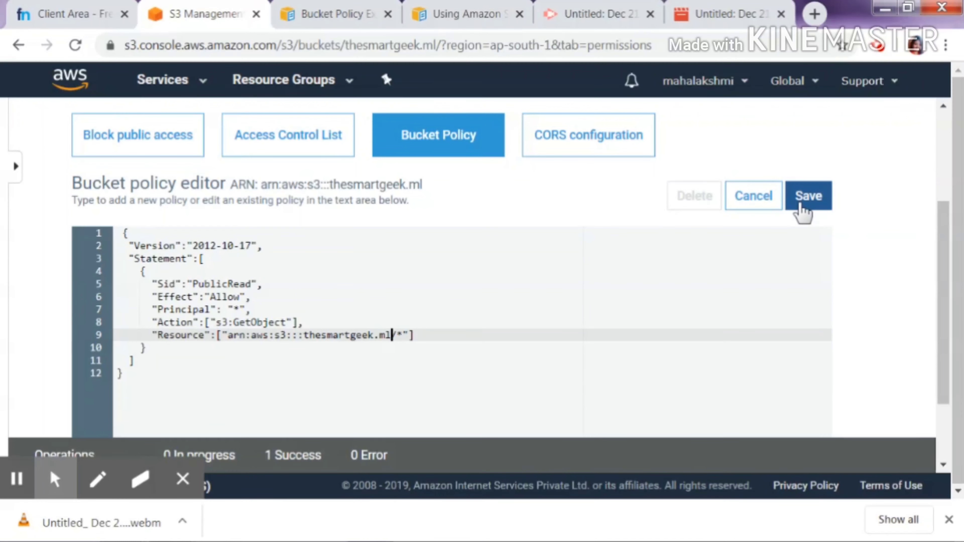
pyautogui.click(804, 214)
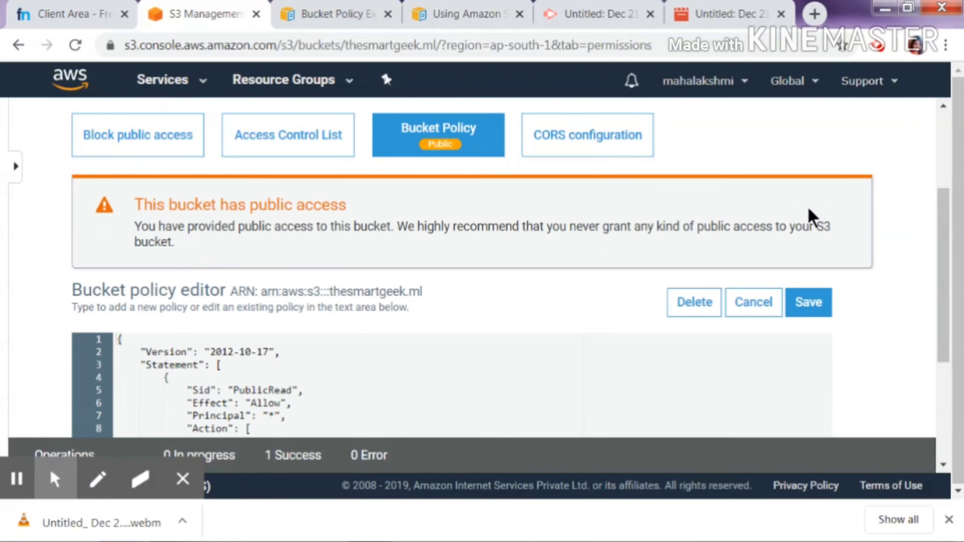
pyautogui.click(808, 302)
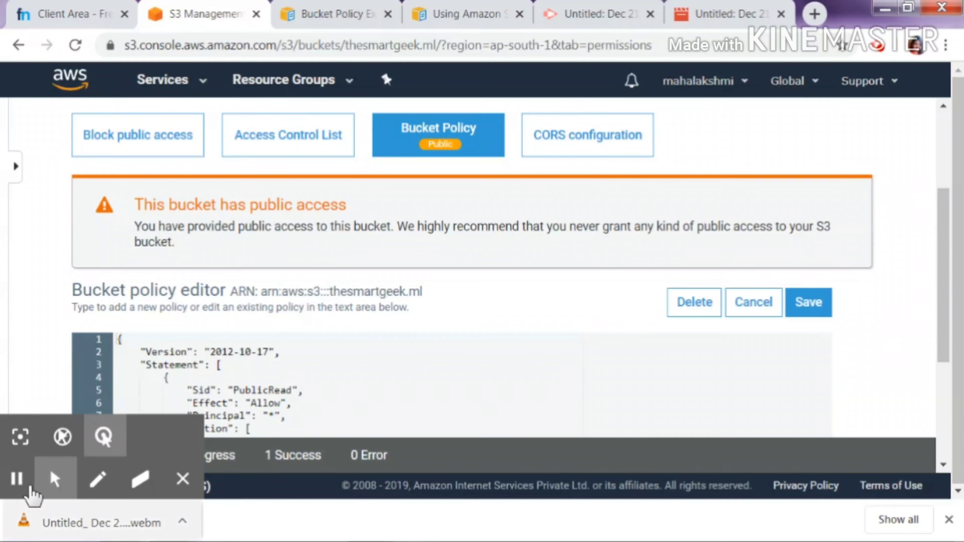
pyautogui.click(19, 480)
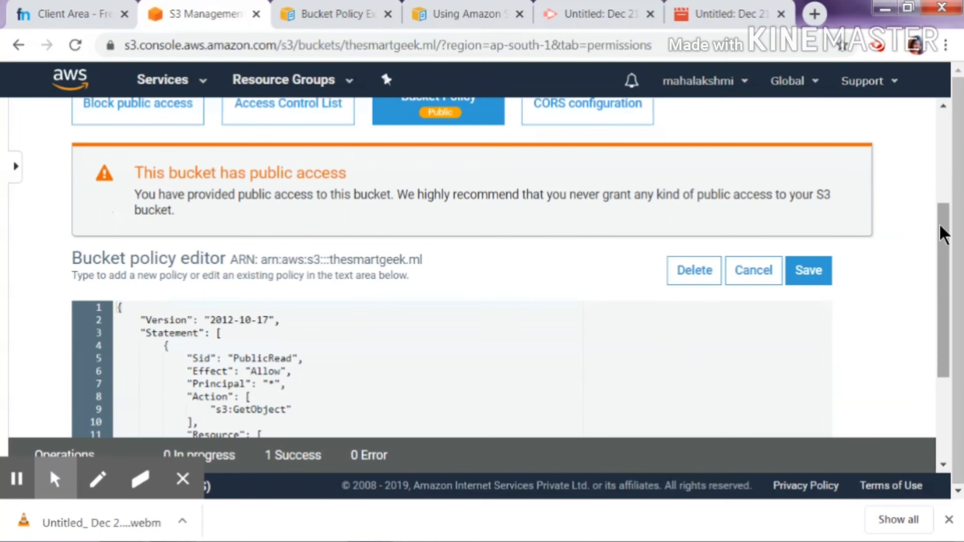
# Open the static website hosting settings in the bucket's properties and visit the endpoint link to check the website
pyautogui.moveTo(943, 226); pyautogui.dragTo(947, 140)
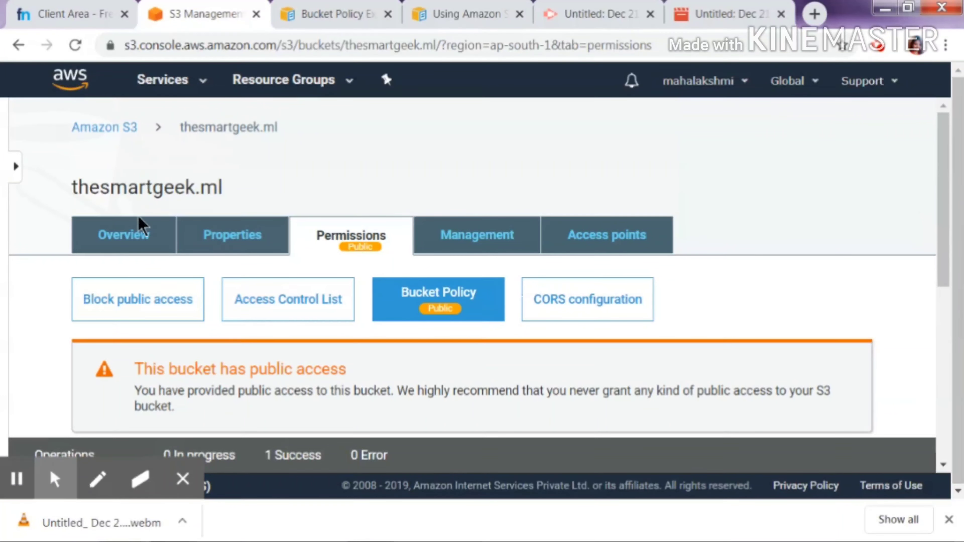
pyautogui.click(138, 240)
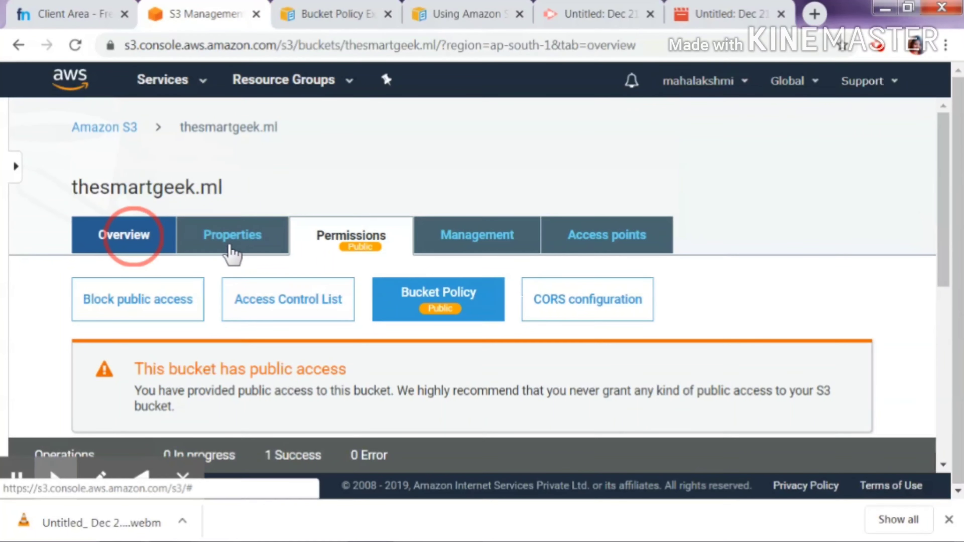
pyautogui.click(230, 248)
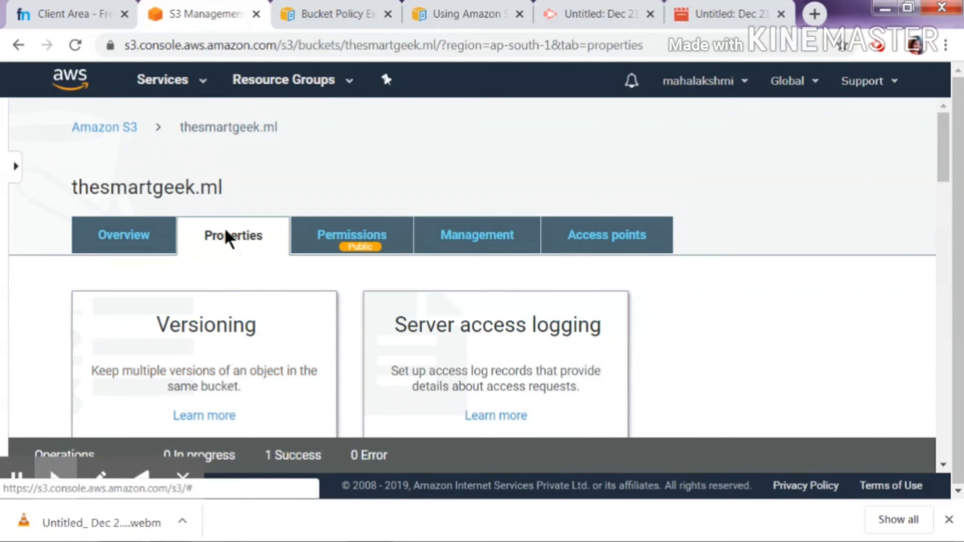
pyautogui.moveTo(946, 140); pyautogui.dragTo(946, 209)
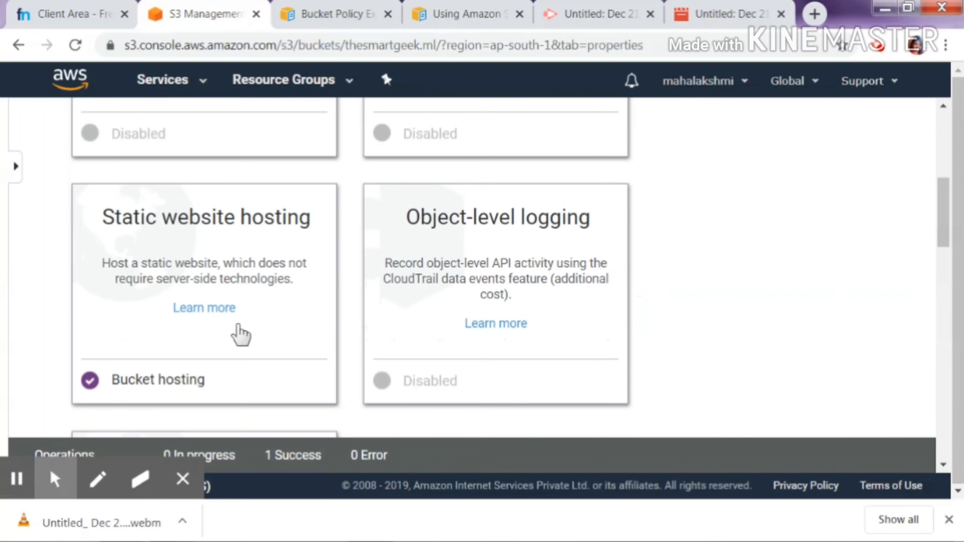
pyautogui.click(237, 337)
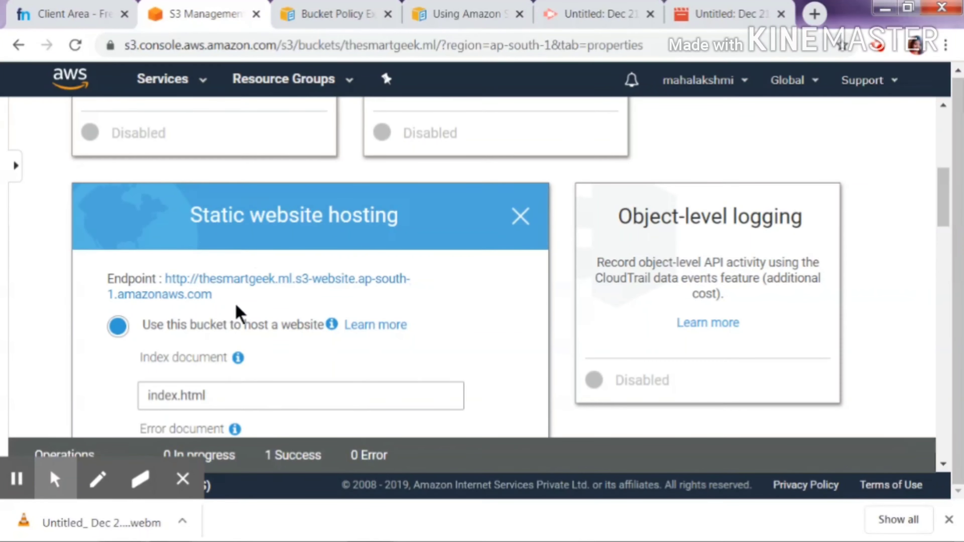
pyautogui.click(220, 283)
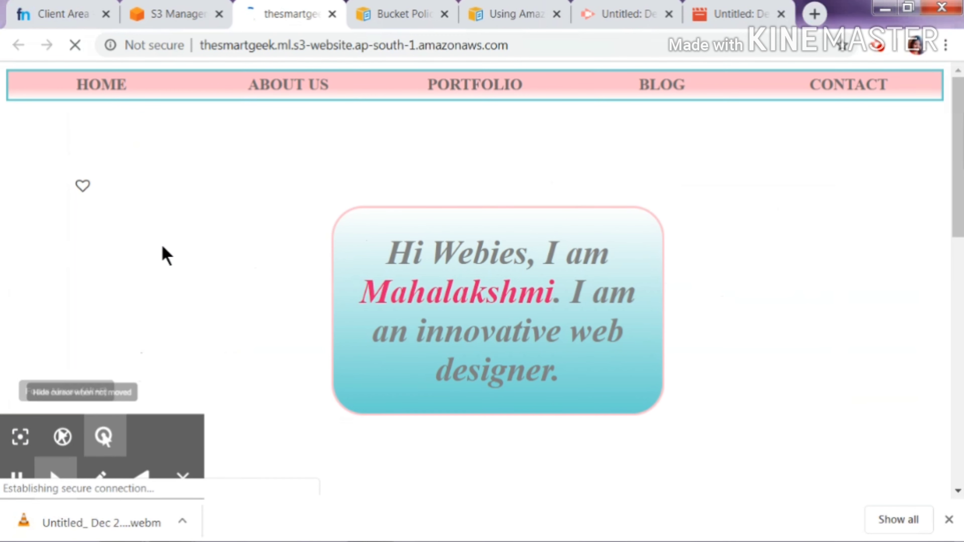
# Return to the S3 console and open the list of AWS services
pyautogui.click(182, 5)
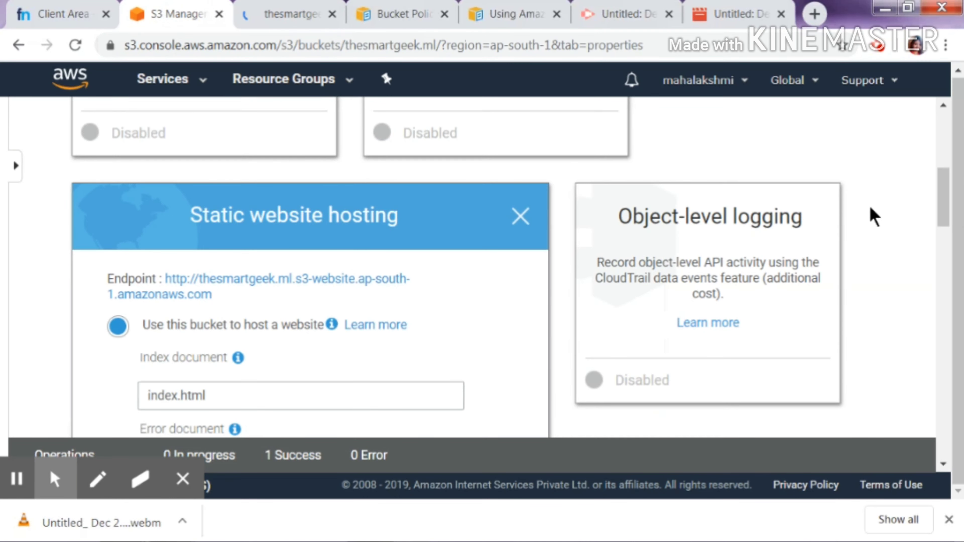
pyautogui.moveTo(947, 205); pyautogui.dragTo(944, 130)
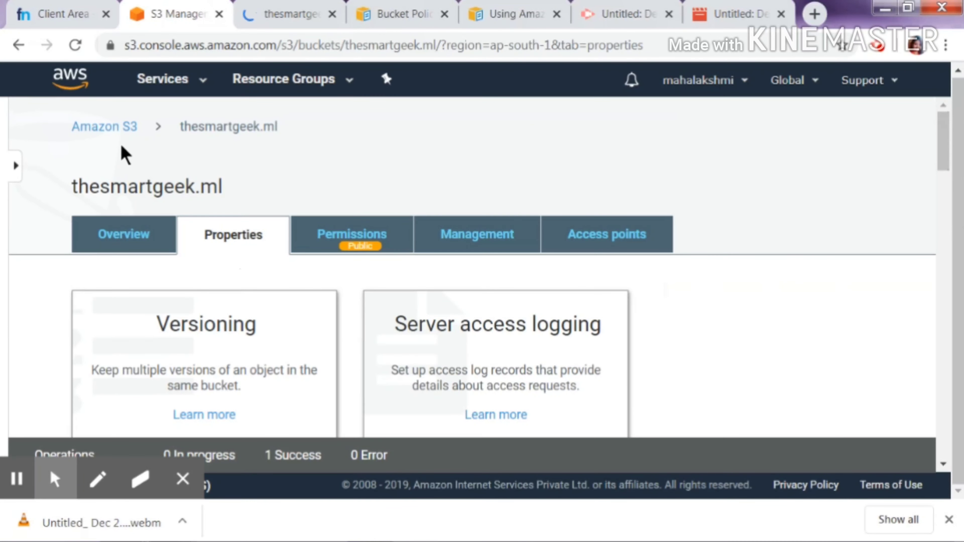
pyautogui.click(205, 82)
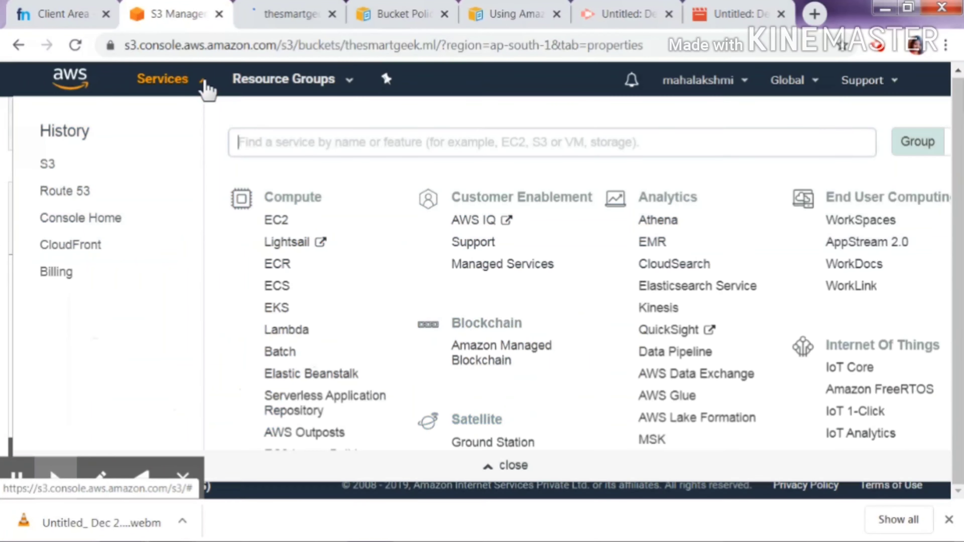
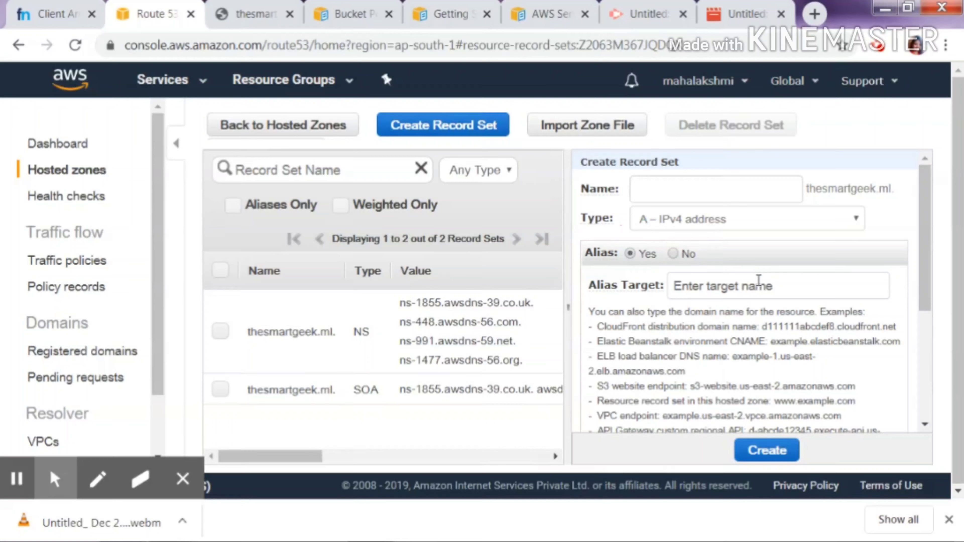
# Set the new A record's alias target to the S3 website endpoint thesmartgeek.ml and create the record set
pyautogui.click(757, 282)
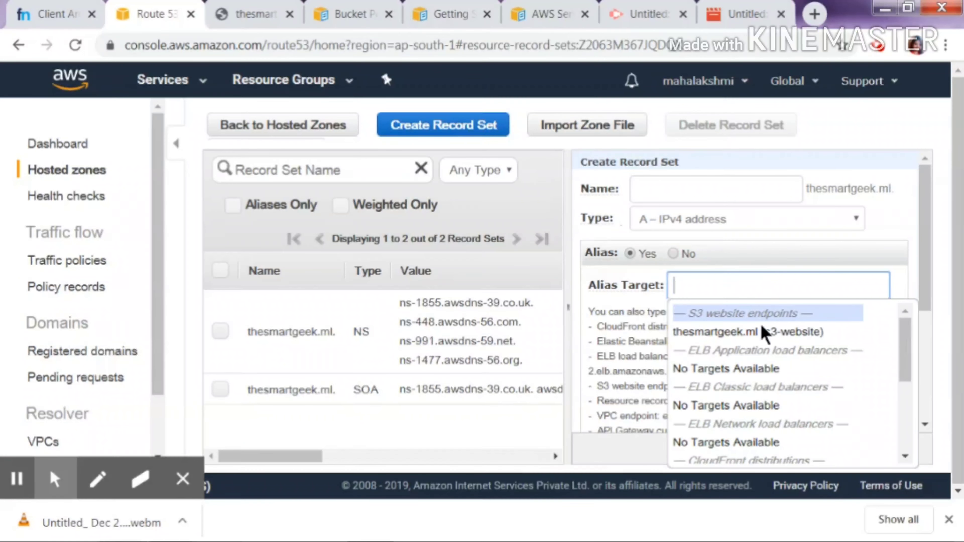
pyautogui.click(758, 333)
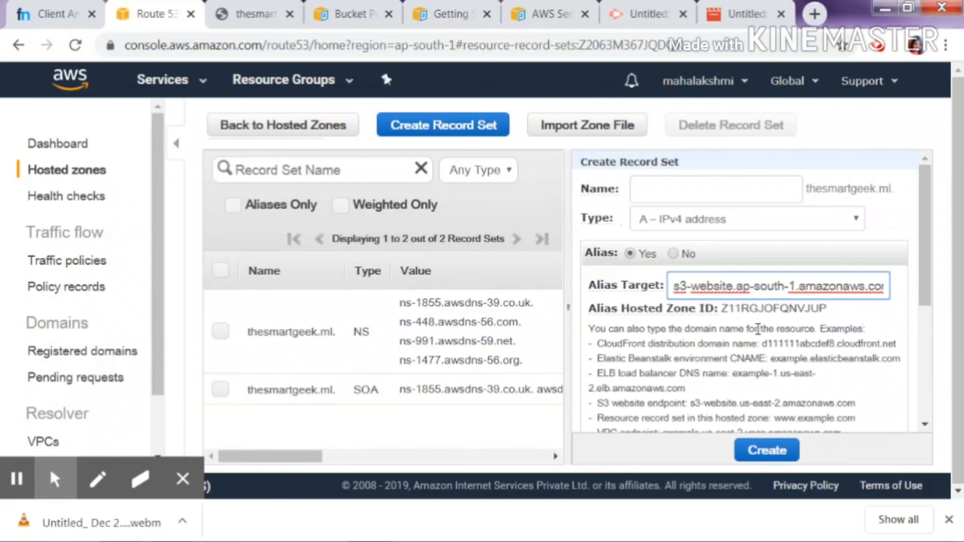
pyautogui.moveTo(926, 286)
pyautogui.mouseDown()
pyautogui.moveTo(939, 366)
pyautogui.moveTo(934, 412)
pyautogui.mouseUp()
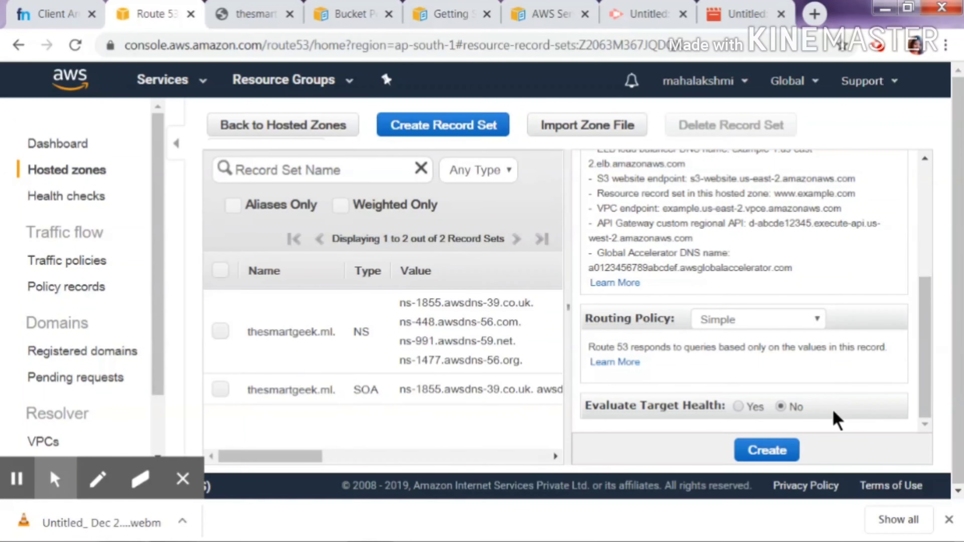
pyautogui.click(784, 451)
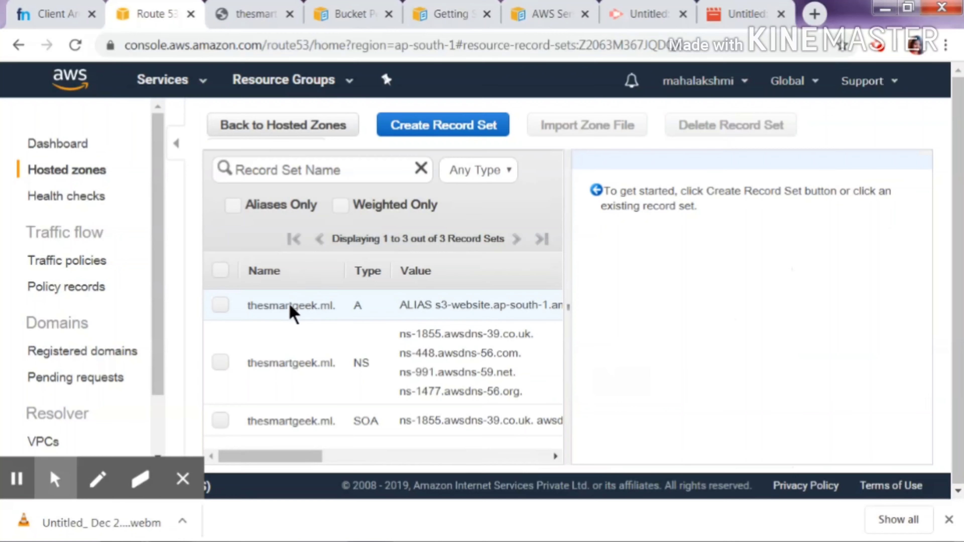
# Search the AWS services for CloudF and open CloudFront
pyautogui.click(279, 8)
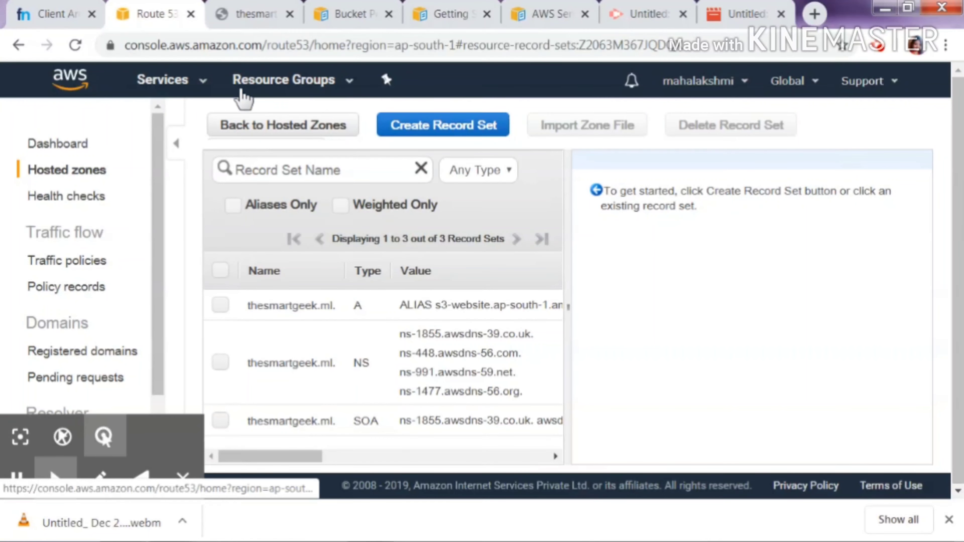
pyautogui.click(202, 83)
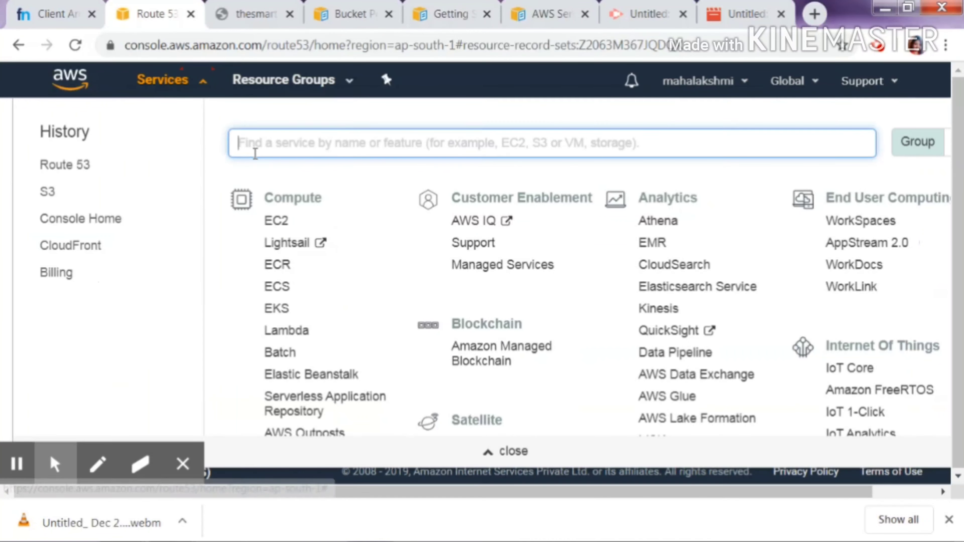
pyautogui.click(255, 153)
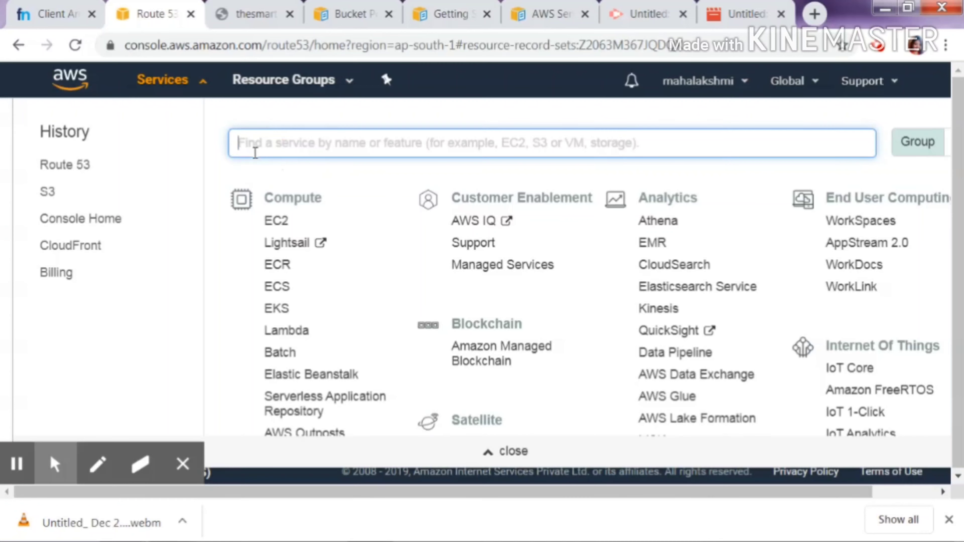
pyautogui.write('Cloud')
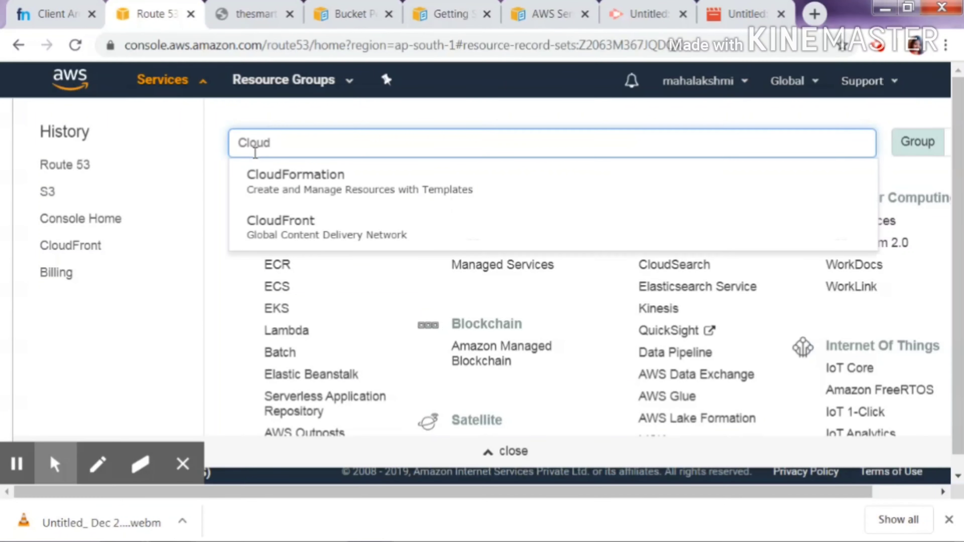
pyautogui.hotkey('ctrl', 'f')
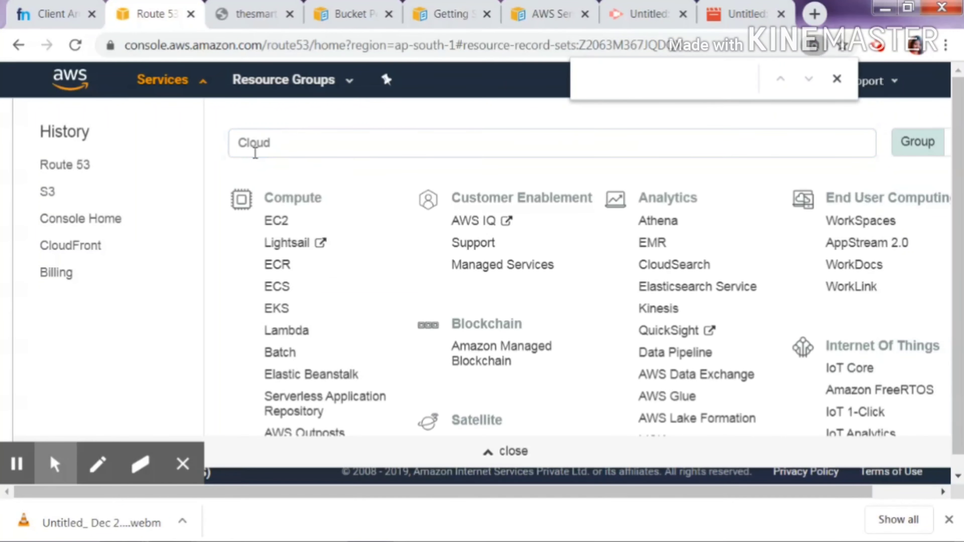
pyautogui.click(288, 151)
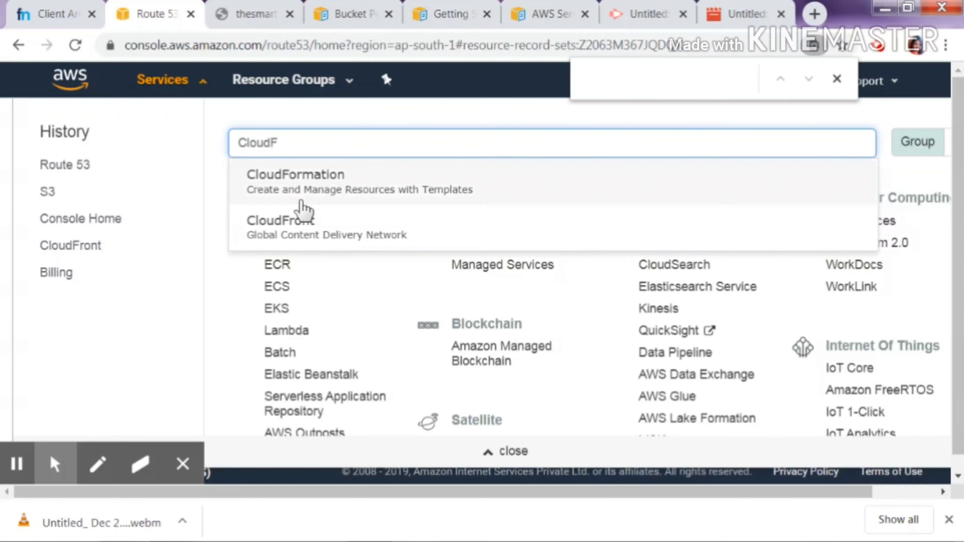
pyautogui.click(312, 233)
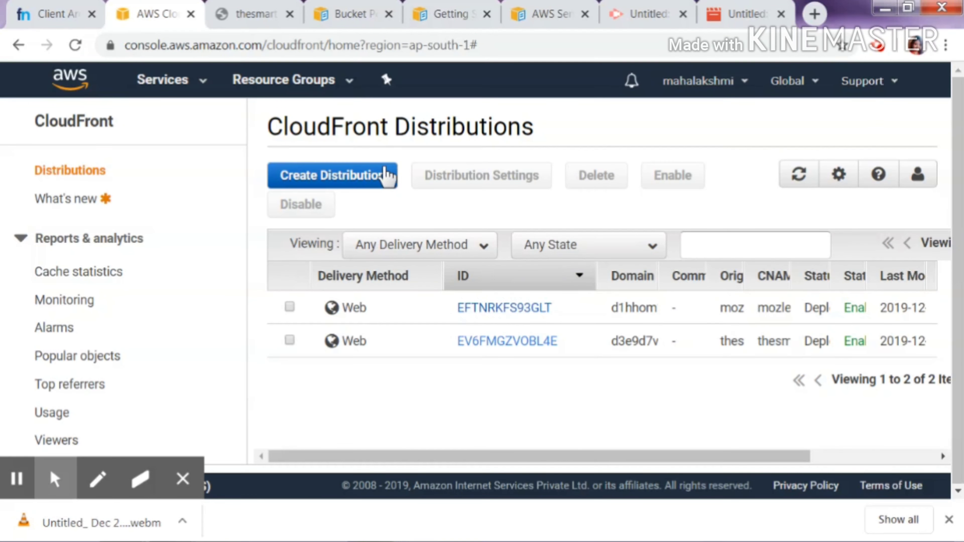
# Start a new CloudFront web distribution with origin domain thesmartgeek.ml and TLSv1 as the minimum origin SSL protocol
pyautogui.click(370, 177)
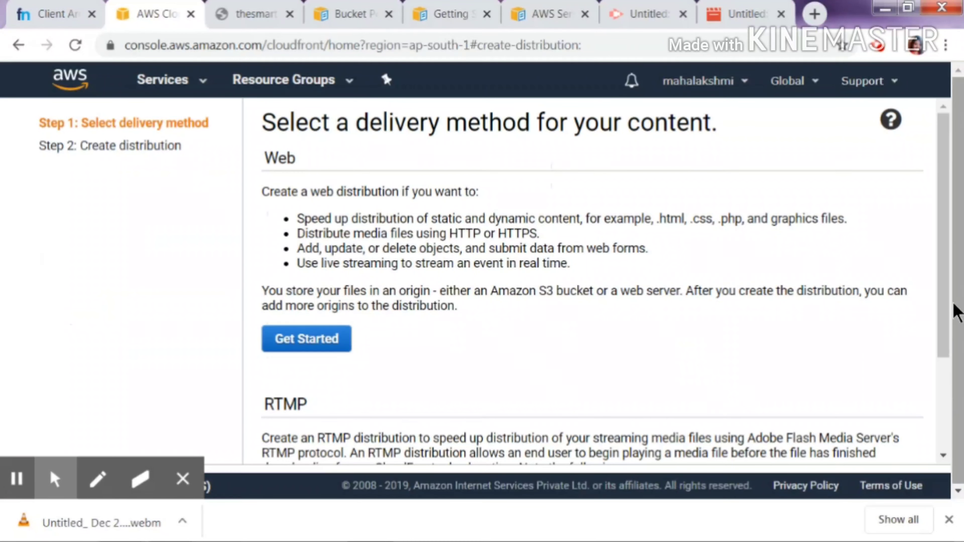
pyautogui.moveTo(943, 310); pyautogui.dragTo(942, 417)
pyautogui.click(312, 192)
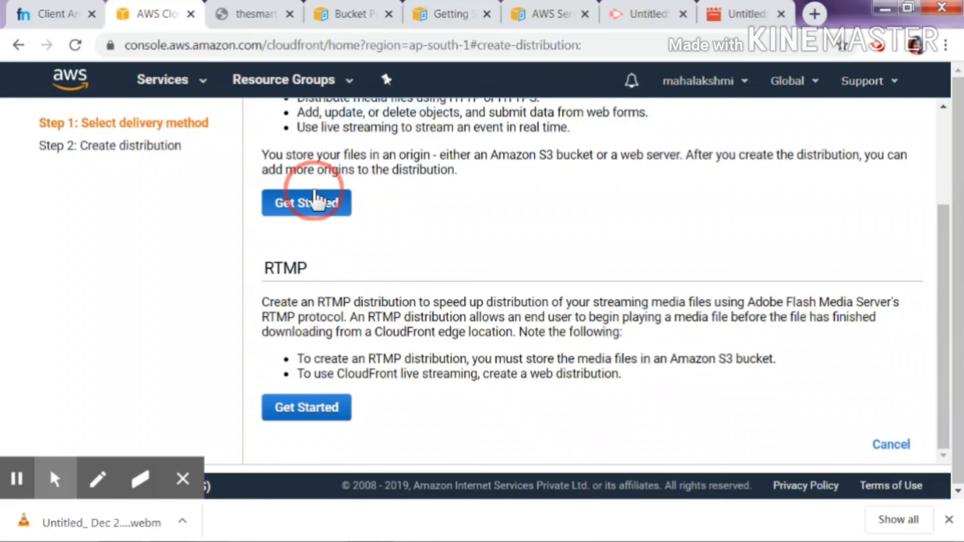
pyautogui.moveTo(940, 219); pyautogui.dragTo(941, 128)
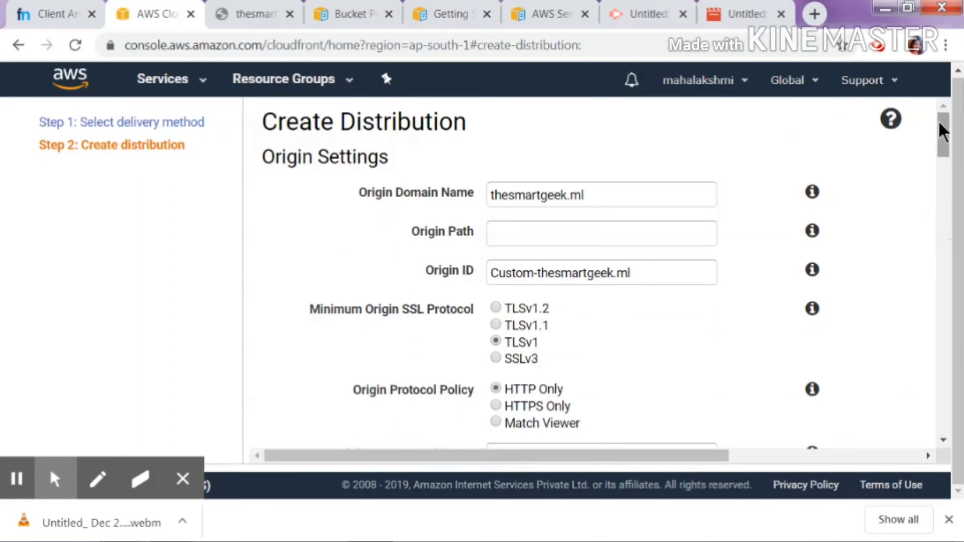
pyautogui.click(514, 358)
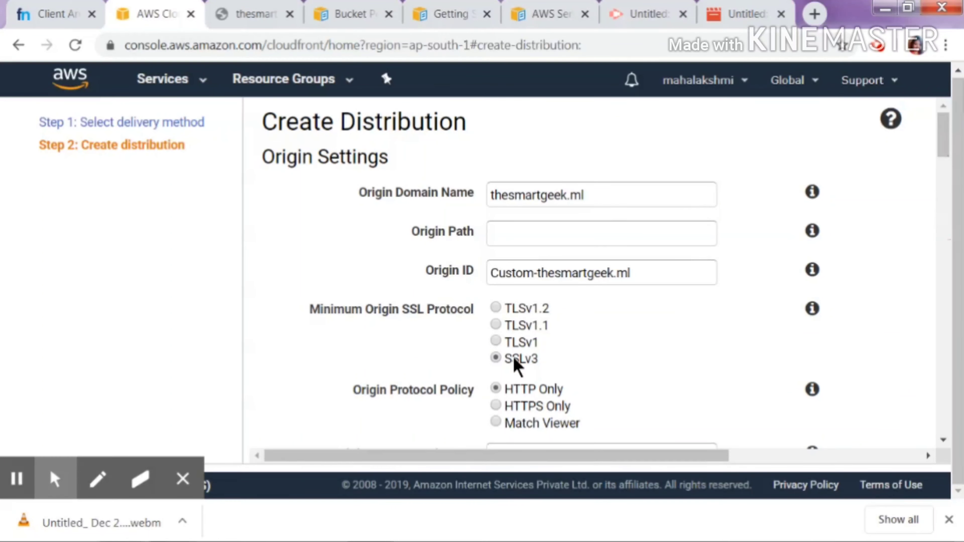
pyautogui.click(512, 343)
# Choose Custom SSL Certificate for the distribution, check the available certificates and start a certificate request with ACM
pyautogui.moveTo(942, 127); pyautogui.dragTo(961, 343)
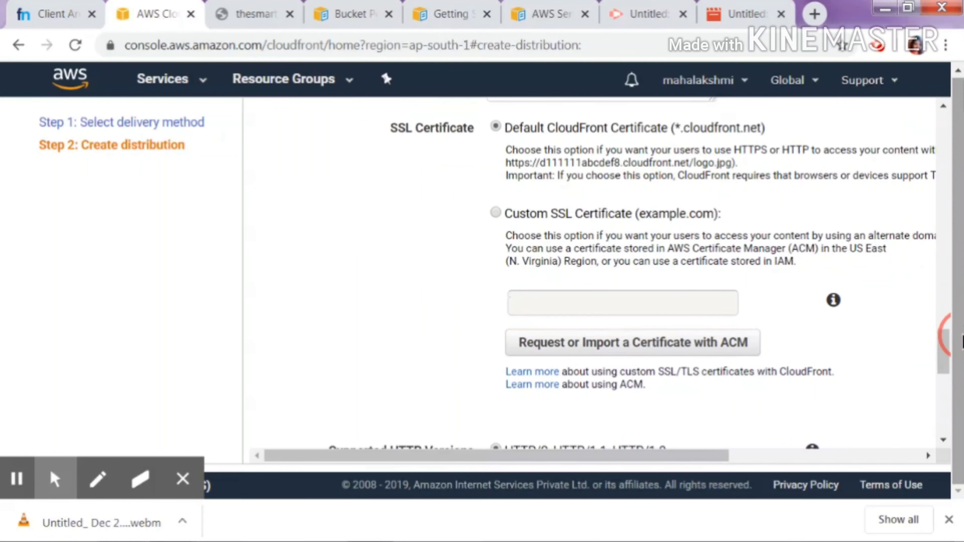
pyautogui.click(650, 212)
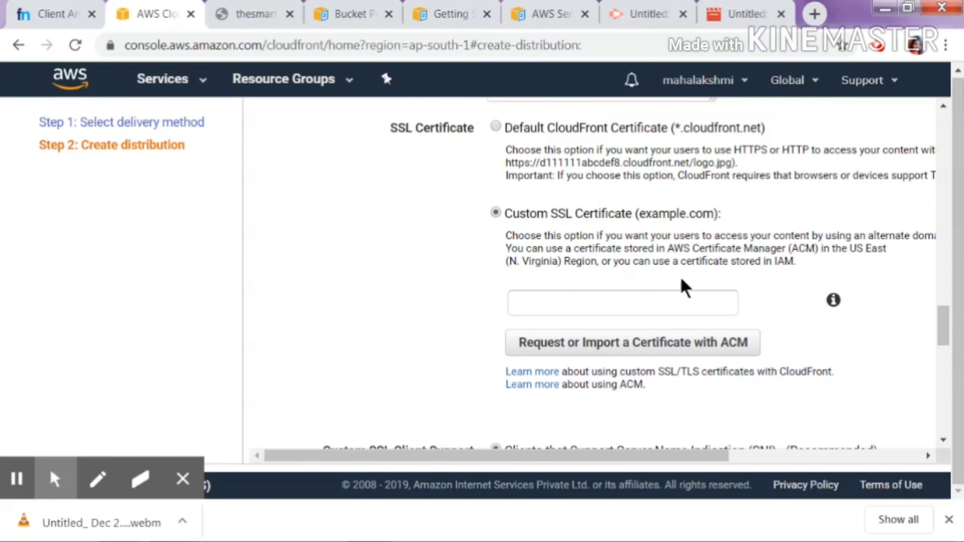
pyautogui.click(681, 311)
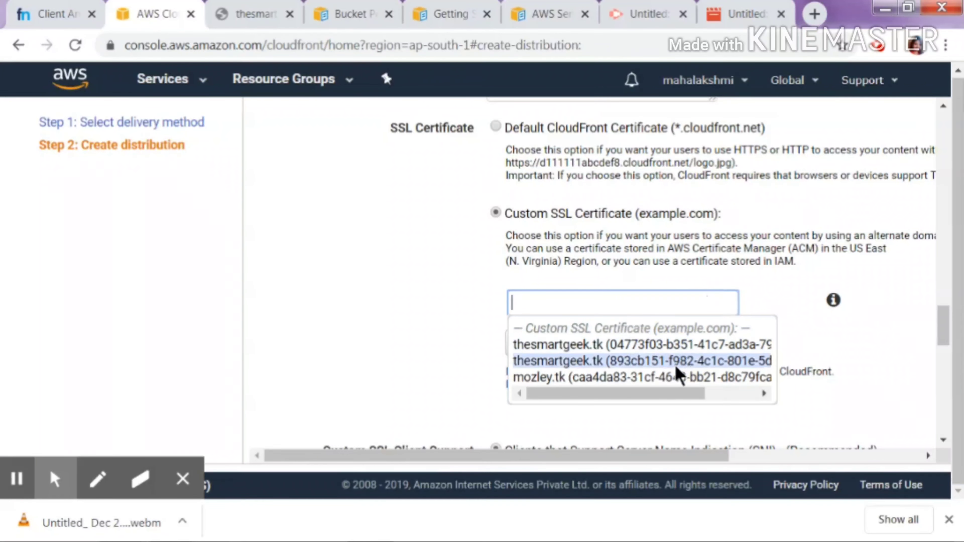
pyautogui.click(854, 348)
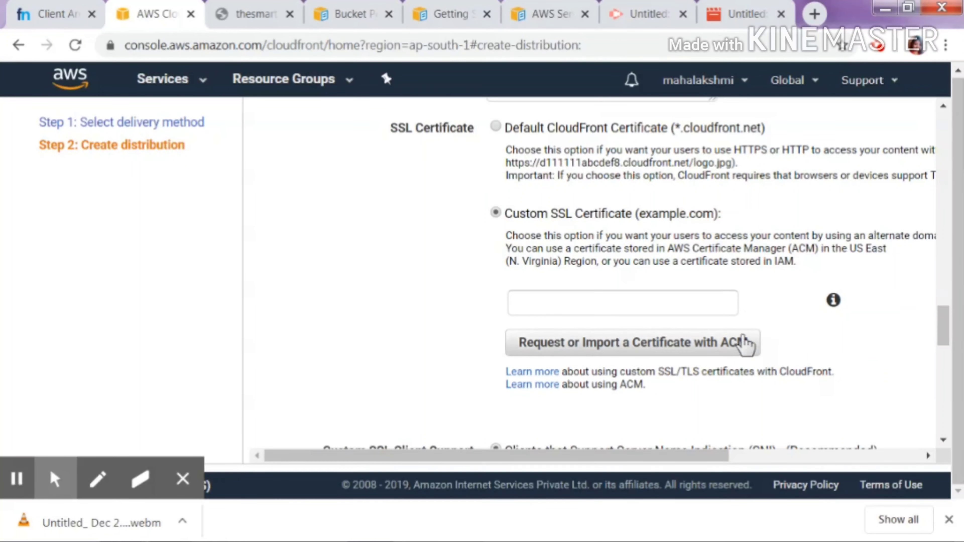
pyautogui.click(704, 340)
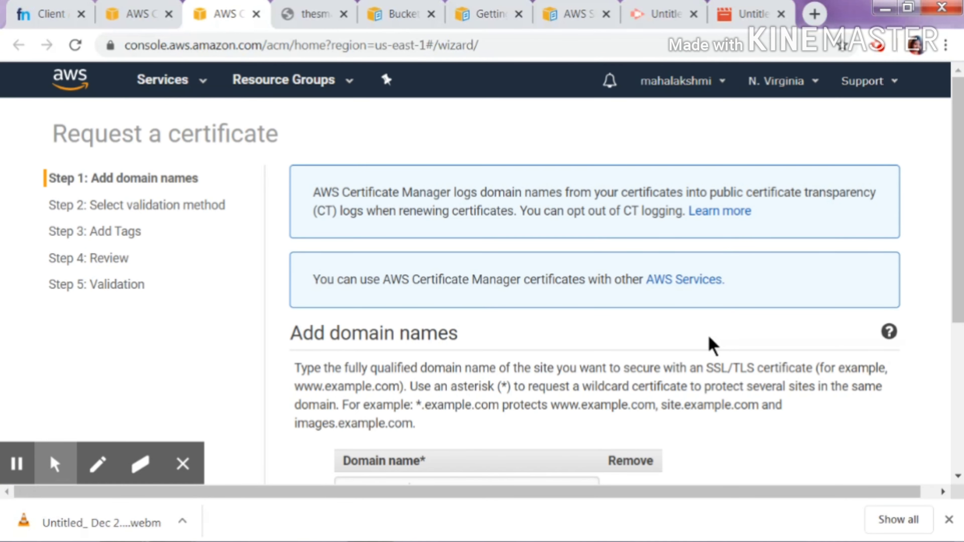
# Enter thesmartgeek.ml as the certificate's domain name and continue to the validation method
pyautogui.scroll(-2, 946, 269)
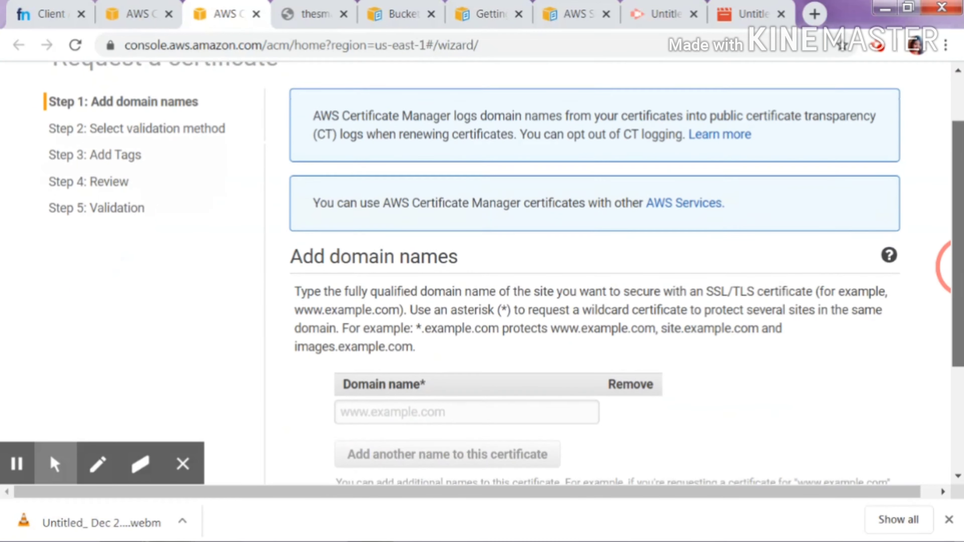
pyautogui.scroll(-2, 949, 319)
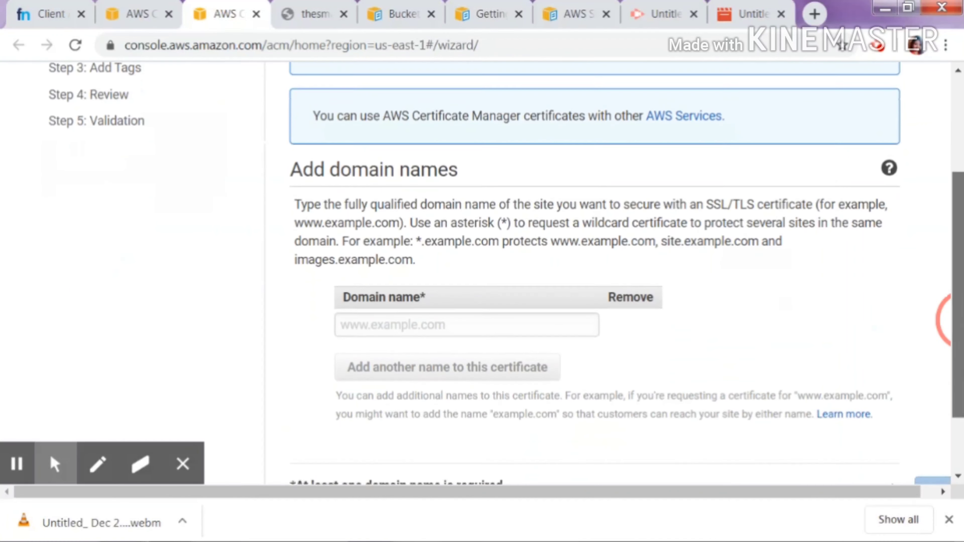
pyautogui.click(566, 326)
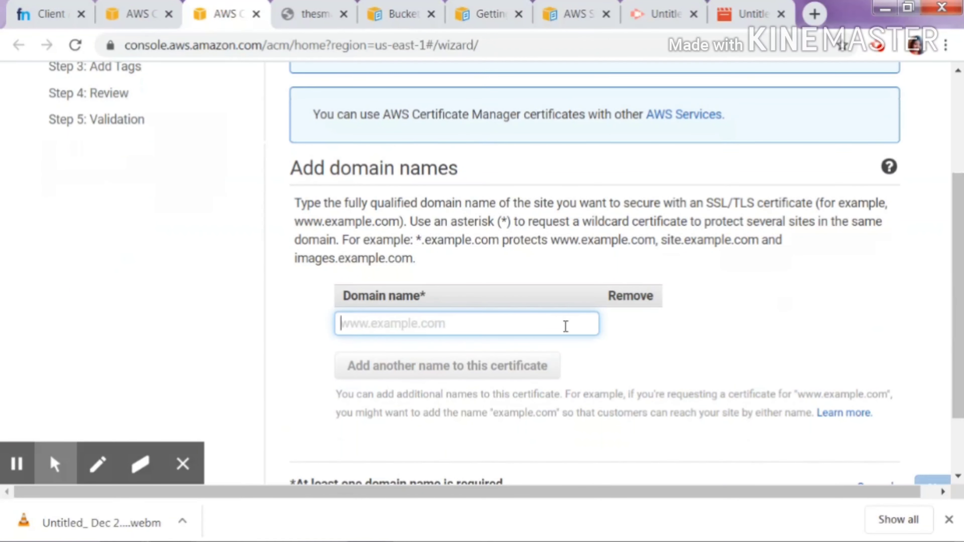
pyautogui.write('thesmartgeek.ml')
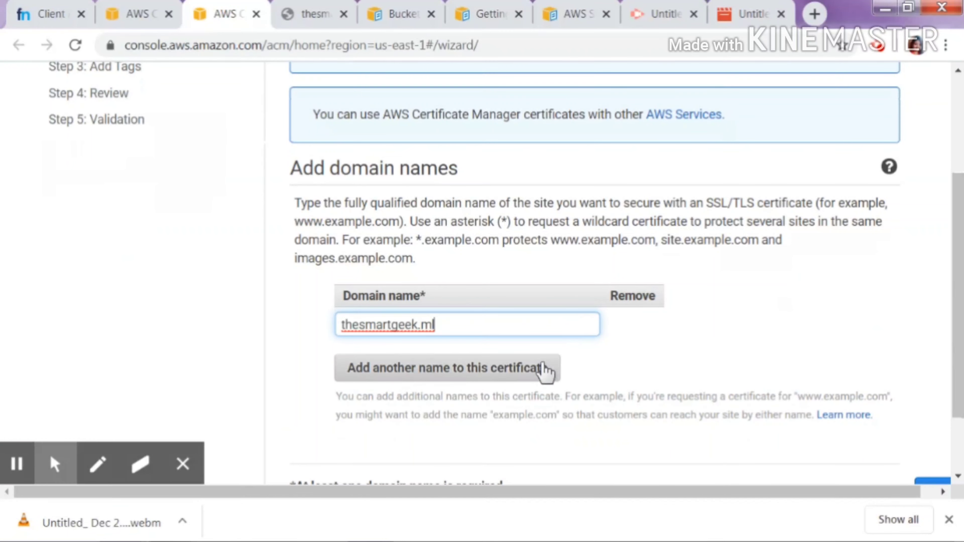
pyautogui.scroll(-2, 941, 288)
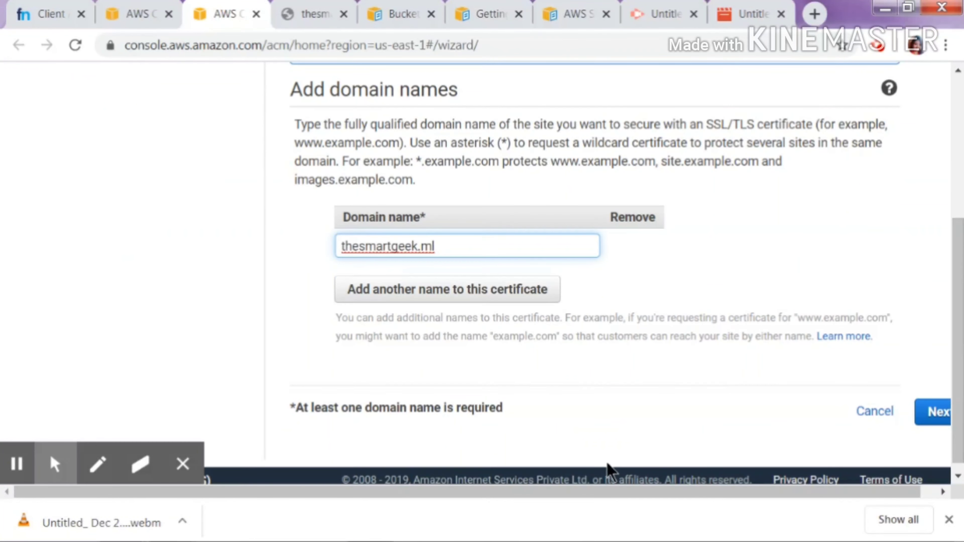
pyautogui.click(570, 492)
pyautogui.moveTo(569, 494); pyautogui.dragTo(716, 491)
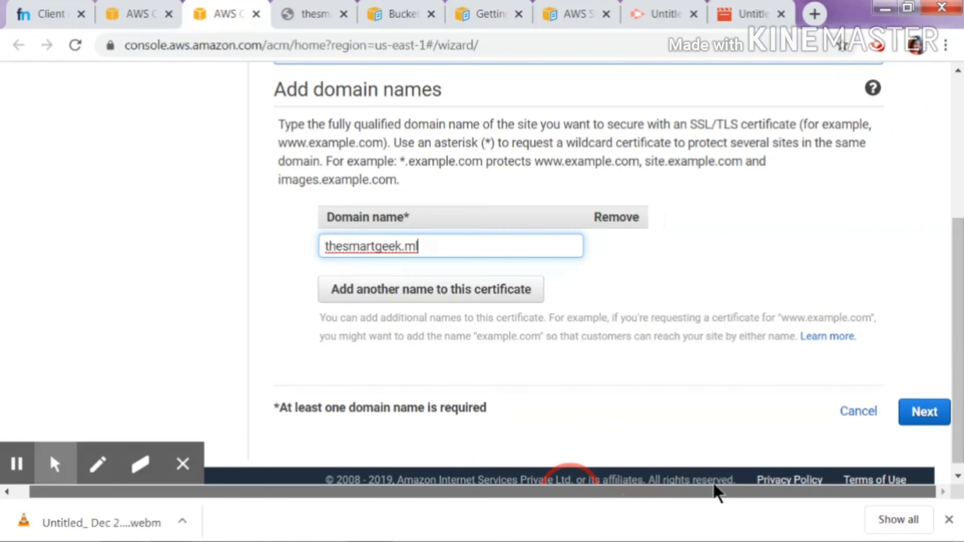
pyautogui.click(925, 418)
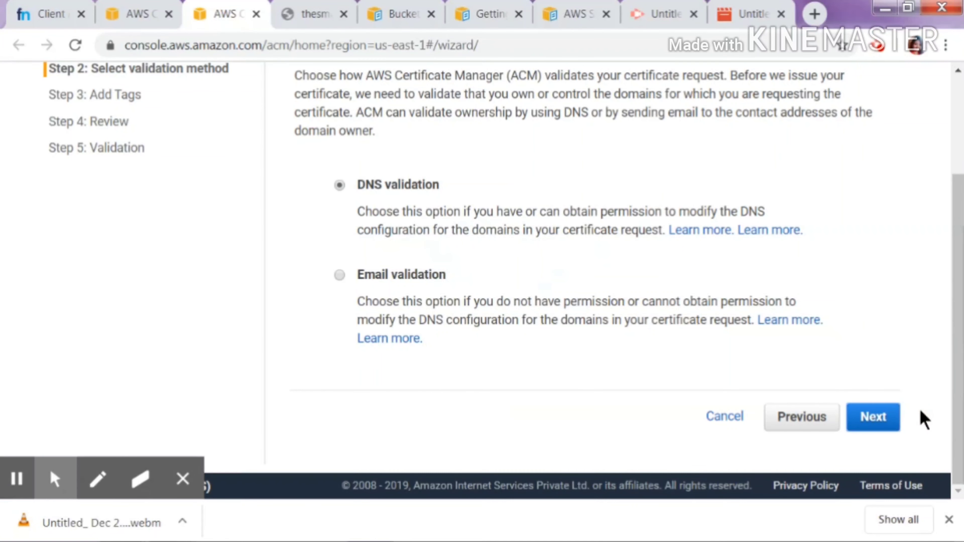
# Keep DNS validation, leave the tags empty, and confirm the certificate request
pyautogui.click(879, 419)
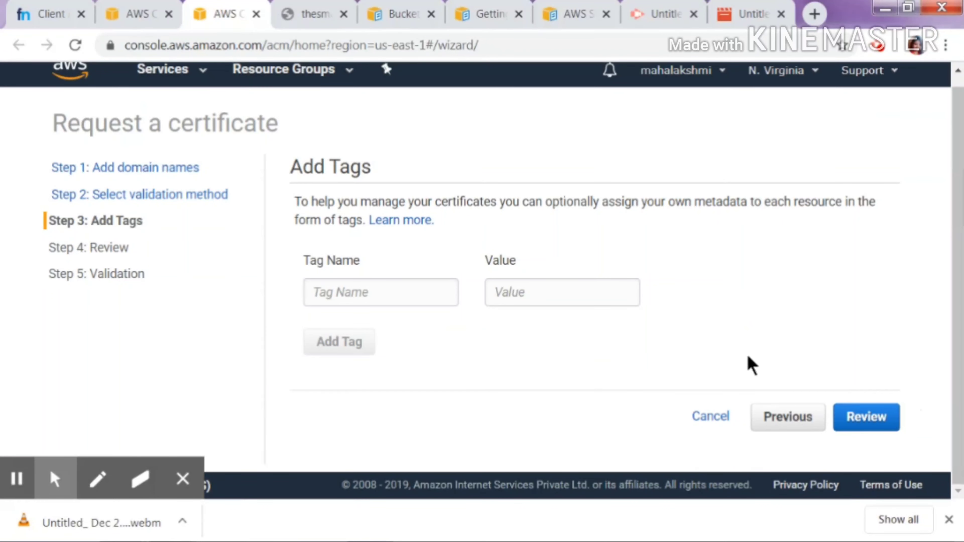
pyautogui.click(859, 429)
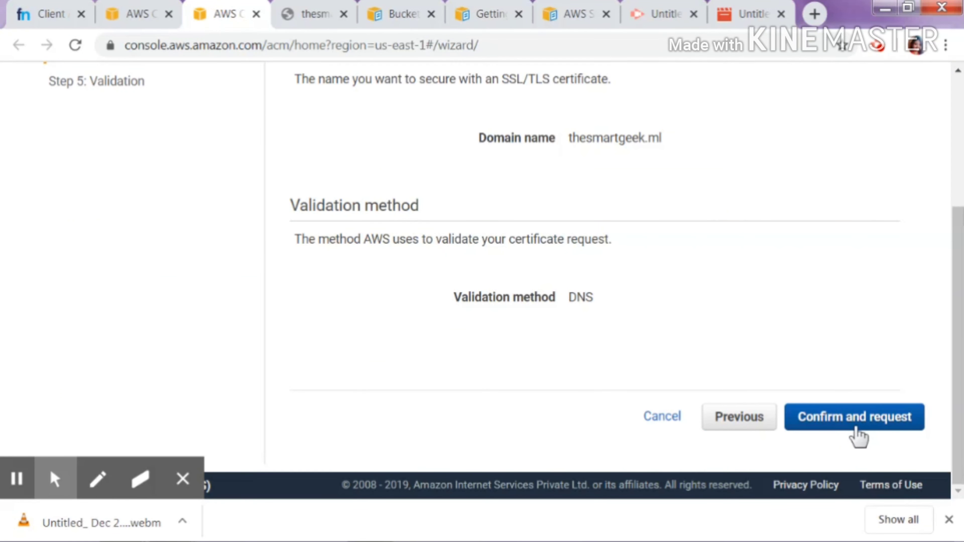
pyautogui.click(858, 429)
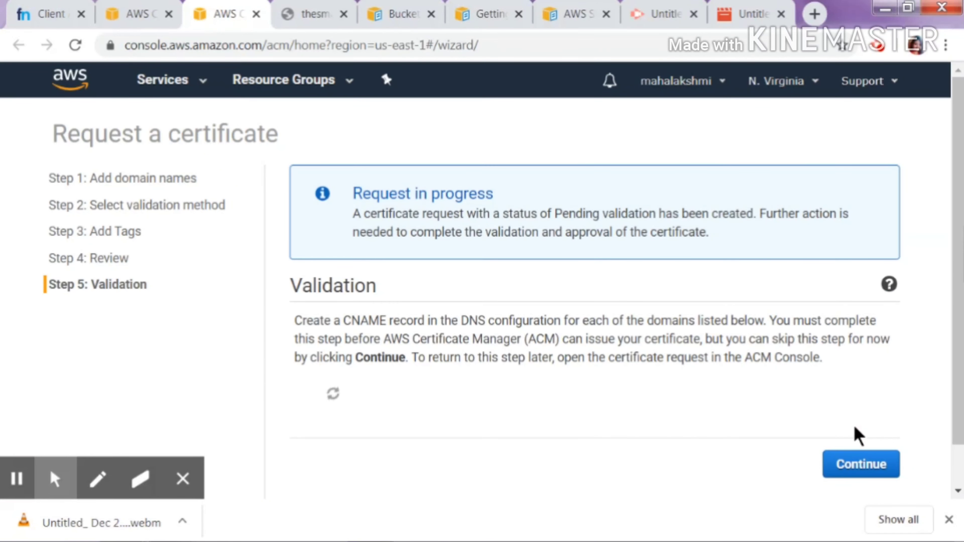
# Expand the validation details of thesmartgeek.ml and create its CNAME validation record in Route 53
pyautogui.moveTo(960, 195); pyautogui.dragTo(960, 236)
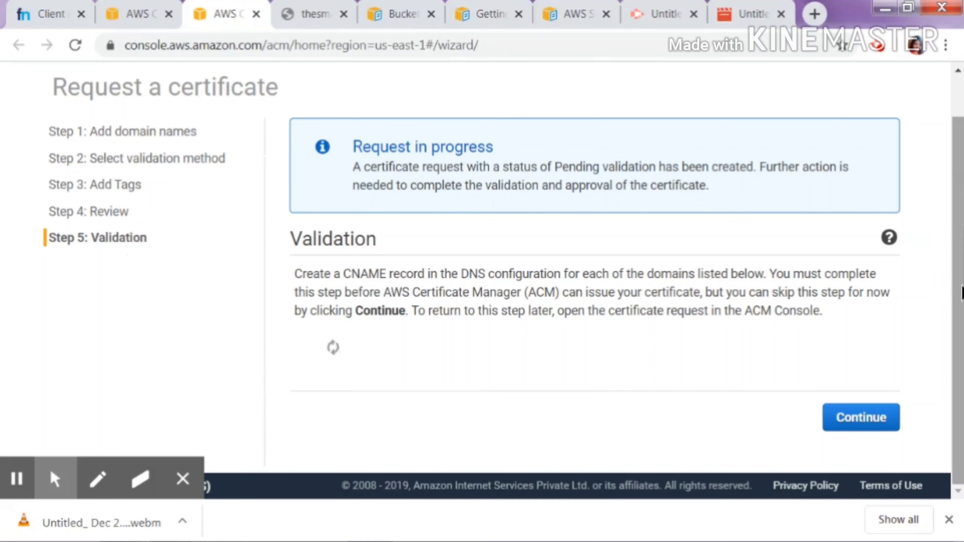
pyautogui.moveTo(962, 287); pyautogui.dragTo(962, 340)
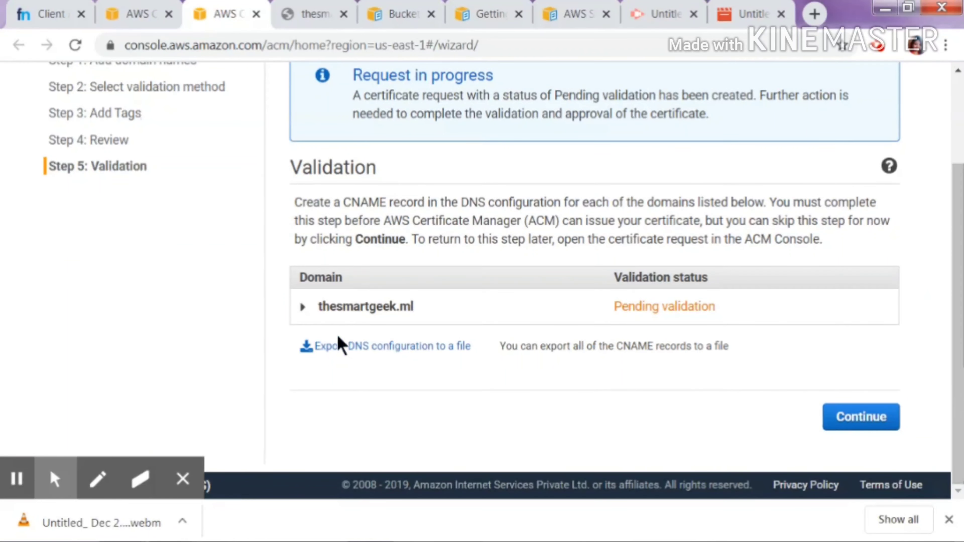
pyautogui.click(303, 308)
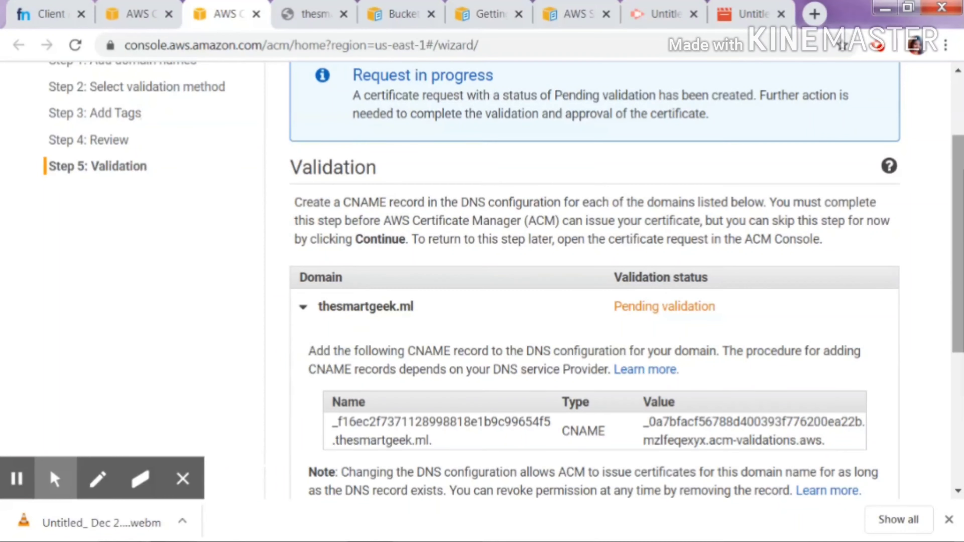
pyautogui.scroll(-5, 442, 302)
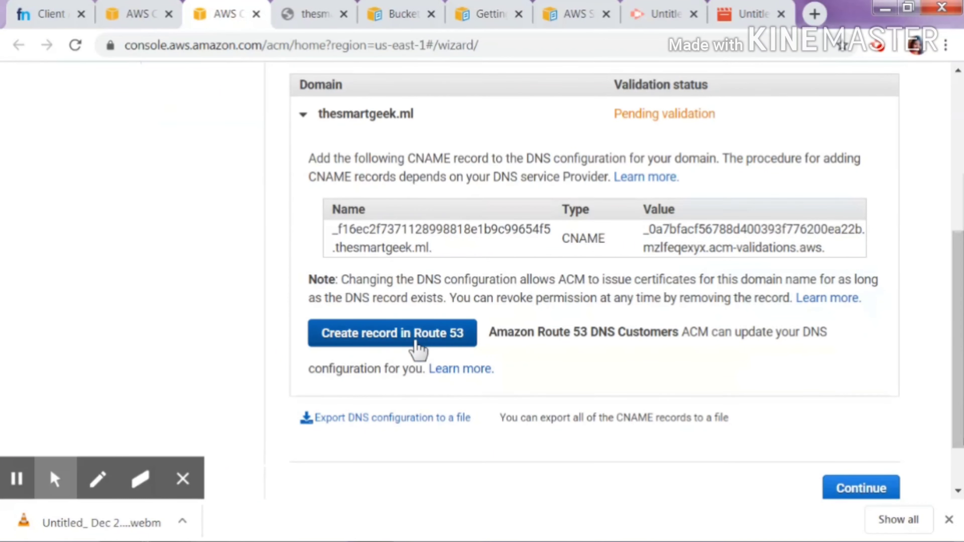
pyautogui.click(391, 343)
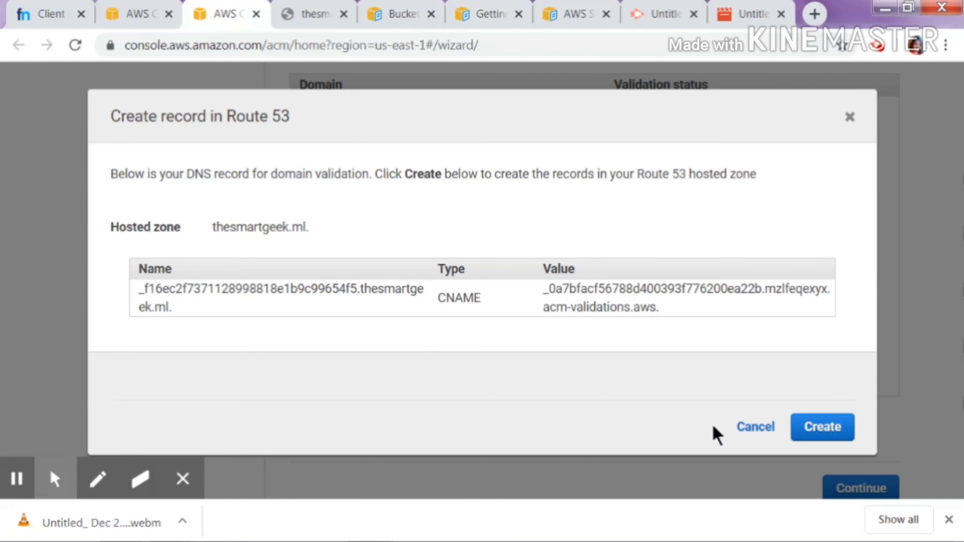
pyautogui.click(824, 429)
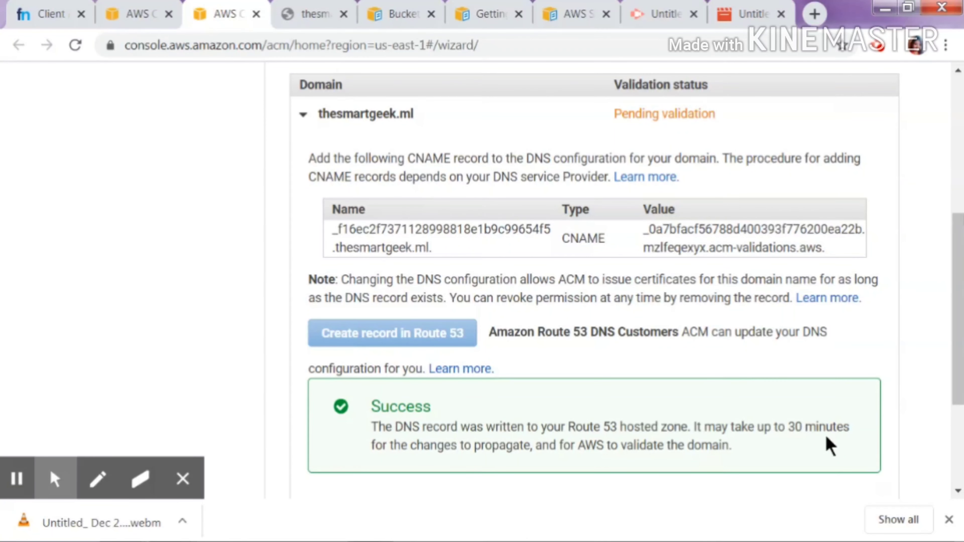
# Finish the certificate request wizard and examine the validation status and details of the thesmartgeek.ml certificate
pyautogui.moveTo(961, 324); pyautogui.dragTo(954, 450)
pyautogui.click(884, 423)
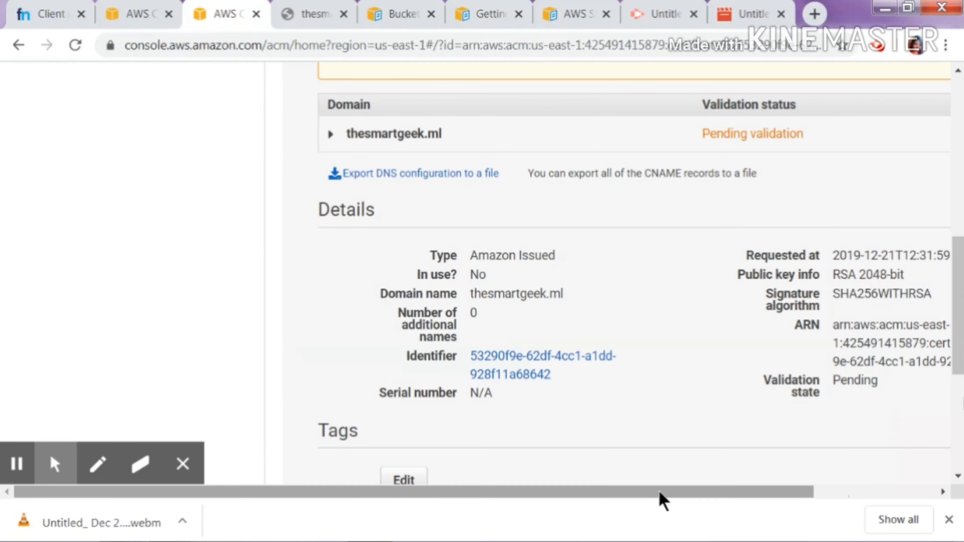
pyautogui.moveTo(660, 494); pyautogui.dragTo(846, 499)
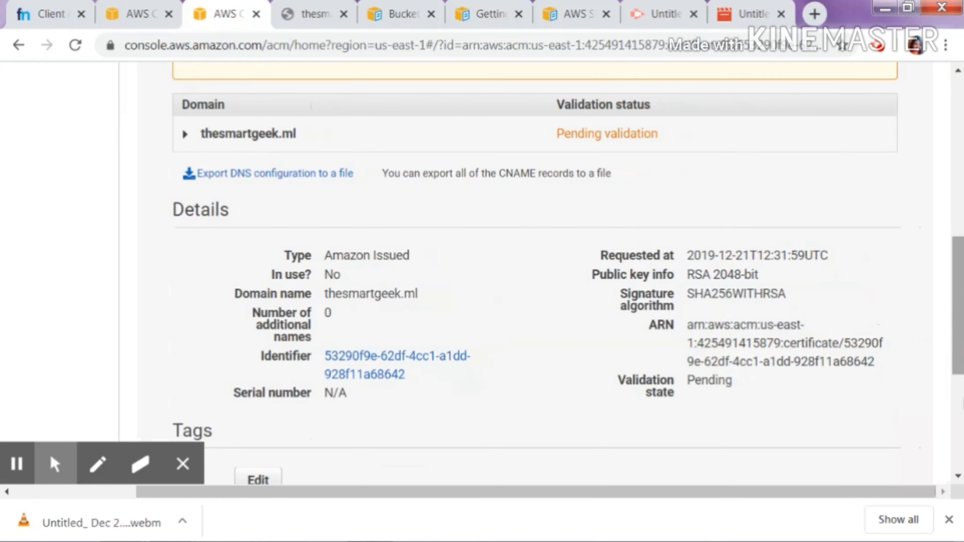
pyautogui.moveTo(960, 365); pyautogui.dragTo(962, 220)
# Return to the CloudFront distribution form and try to create the distribution with Custom SSL Certificate chosen but no certificate selected
pyautogui.click(115, 18)
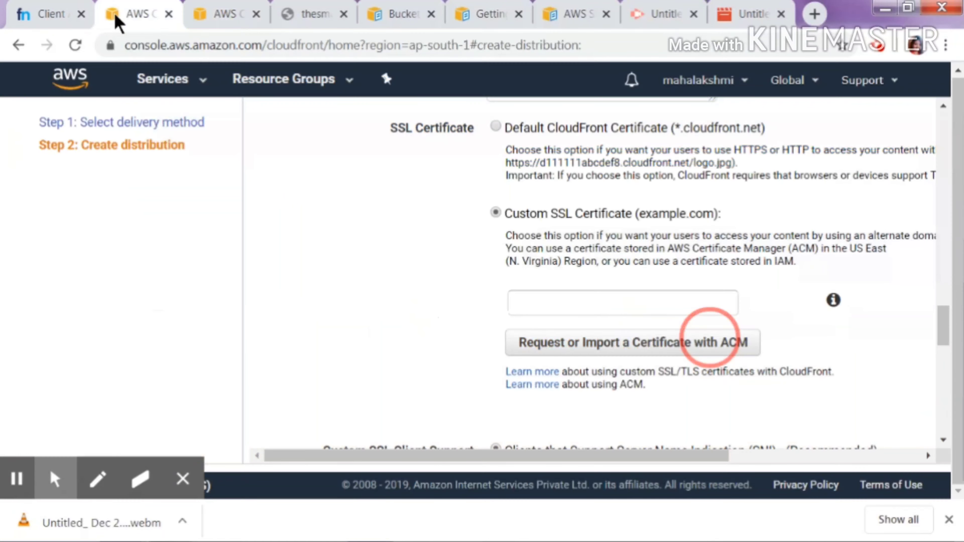
pyautogui.moveTo(941, 325); pyautogui.dragTo(944, 343)
pyautogui.click(661, 239)
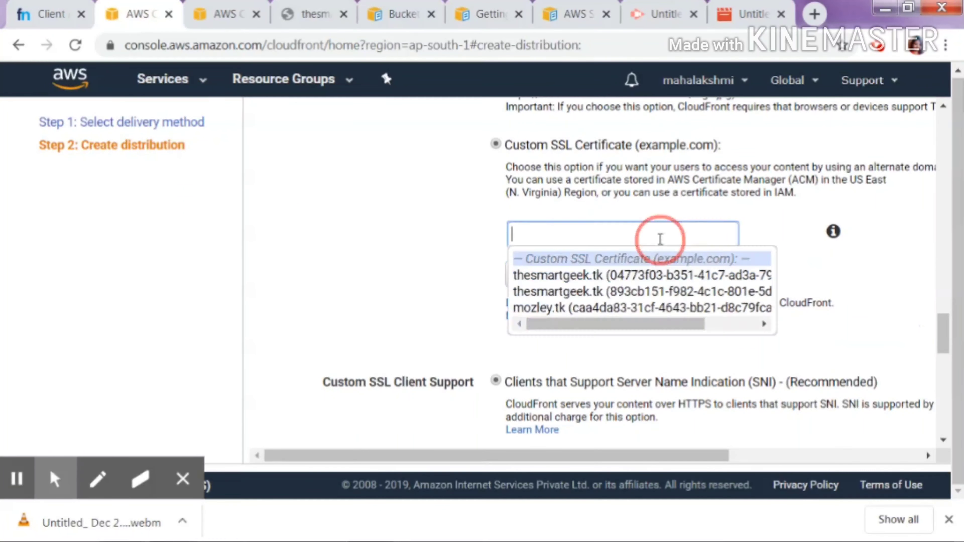
pyautogui.scroll(-15, 645, 303)
pyautogui.click(862, 330)
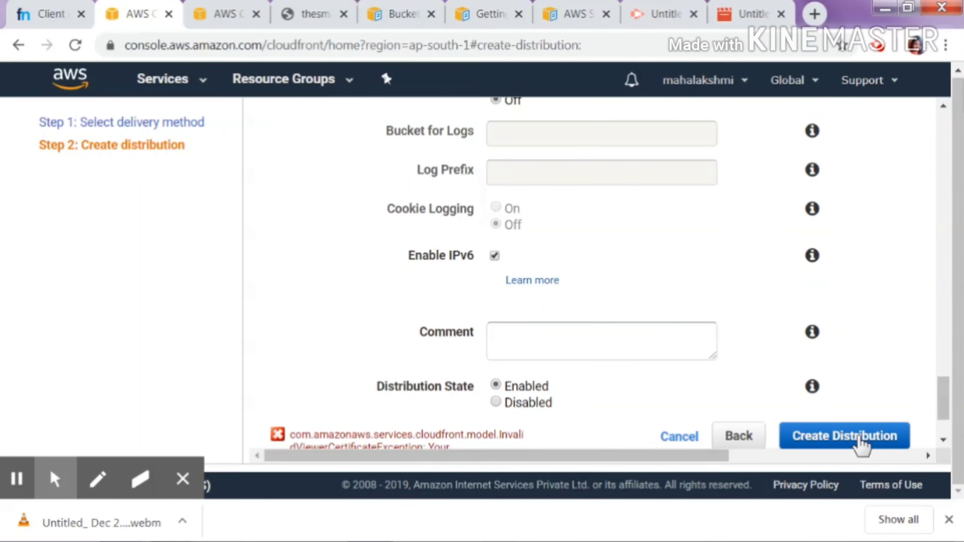
pyautogui.click(943, 428)
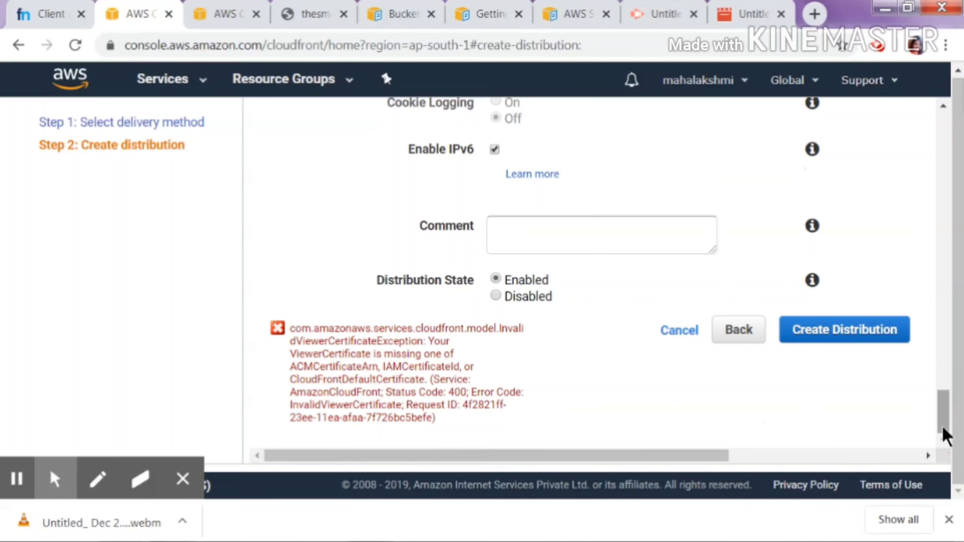
# Switch the SSL certificate to Default CloudFront Certificate (*.cloudfront.net) and create the distribution
pyautogui.click(17, 478)
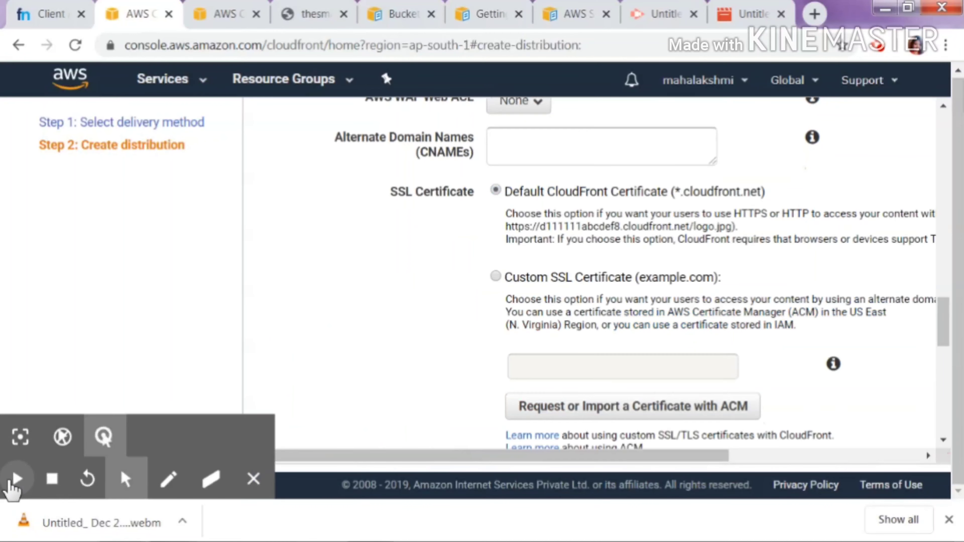
pyautogui.click(17, 478)
pyautogui.click(497, 185)
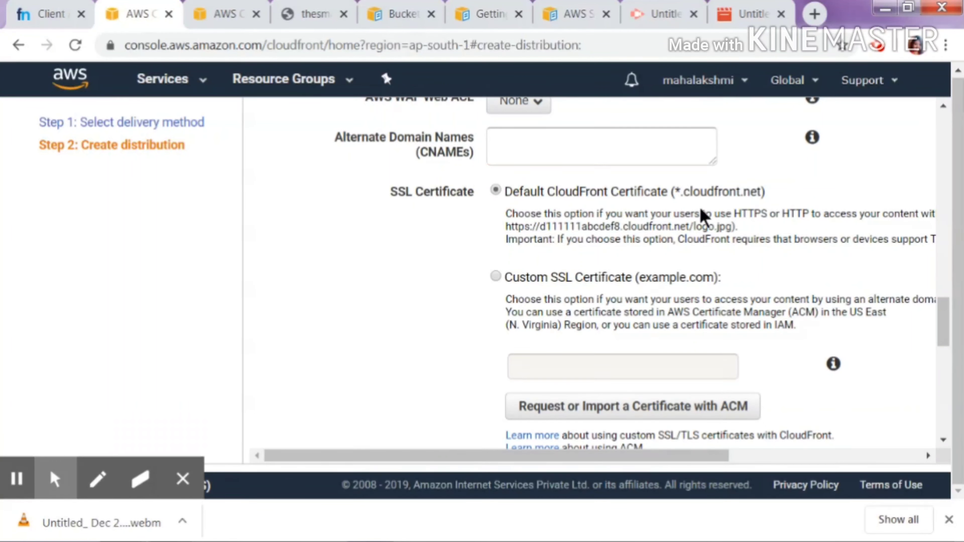
pyautogui.moveTo(942, 312); pyautogui.dragTo(940, 419)
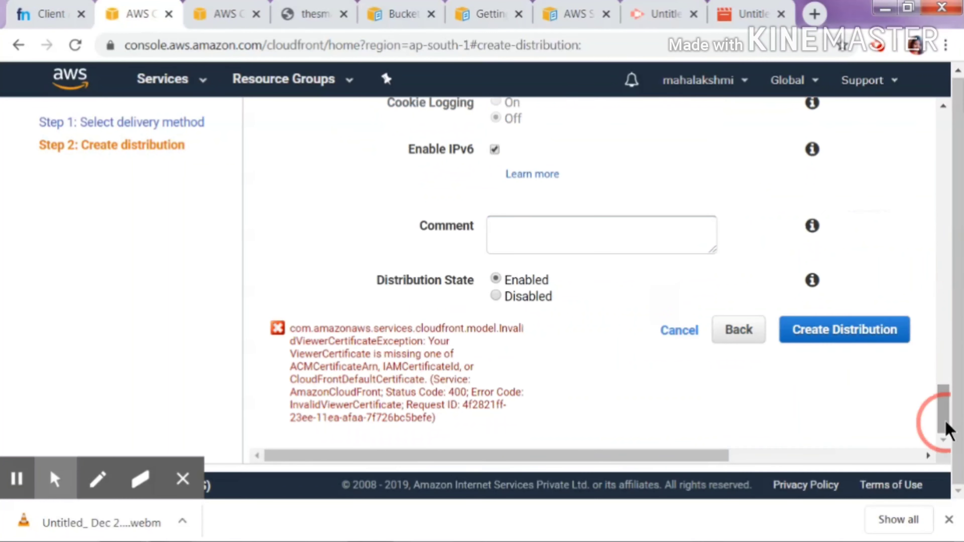
pyautogui.click(877, 334)
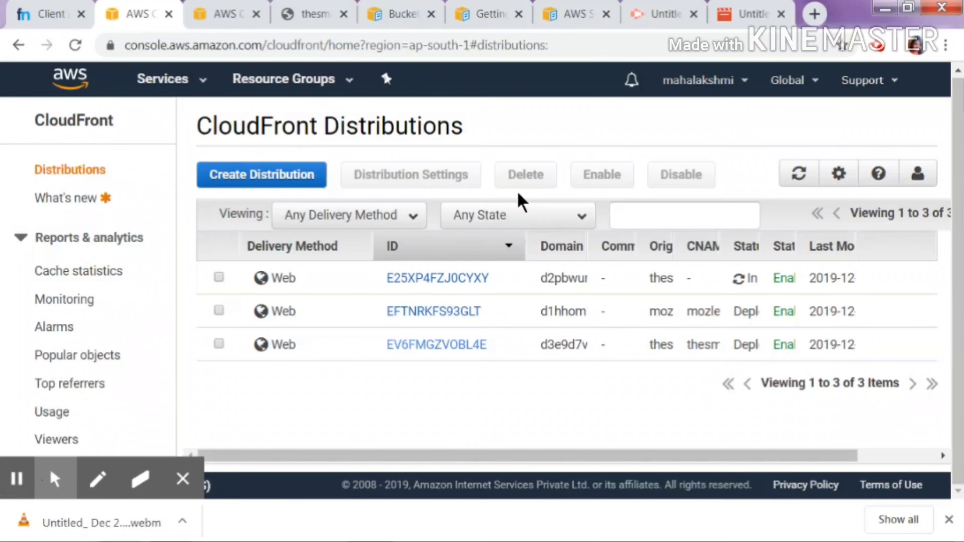
# Open the newly created distribution's settings for editing and enter thesmartgeek.ml as its alternate domain name
pyautogui.click(459, 289)
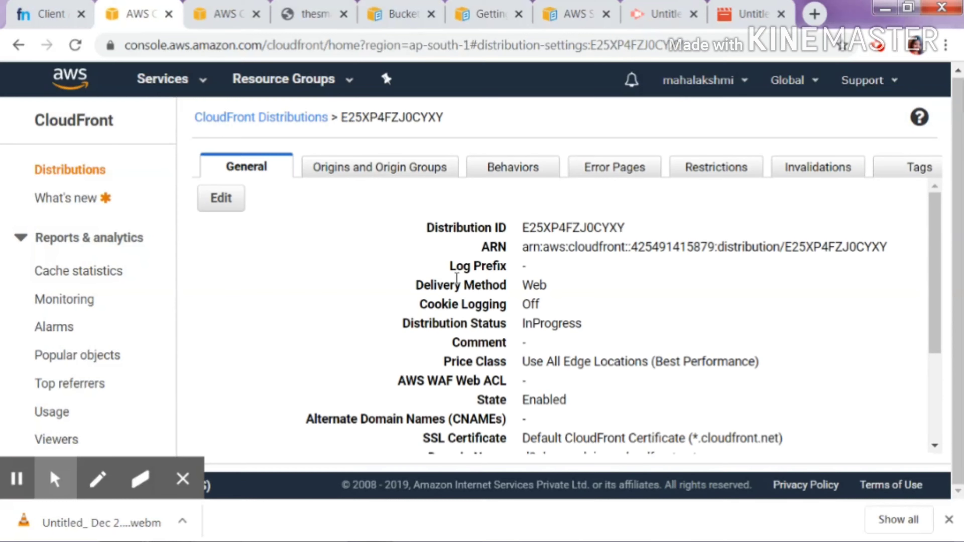
pyautogui.click(522, 167)
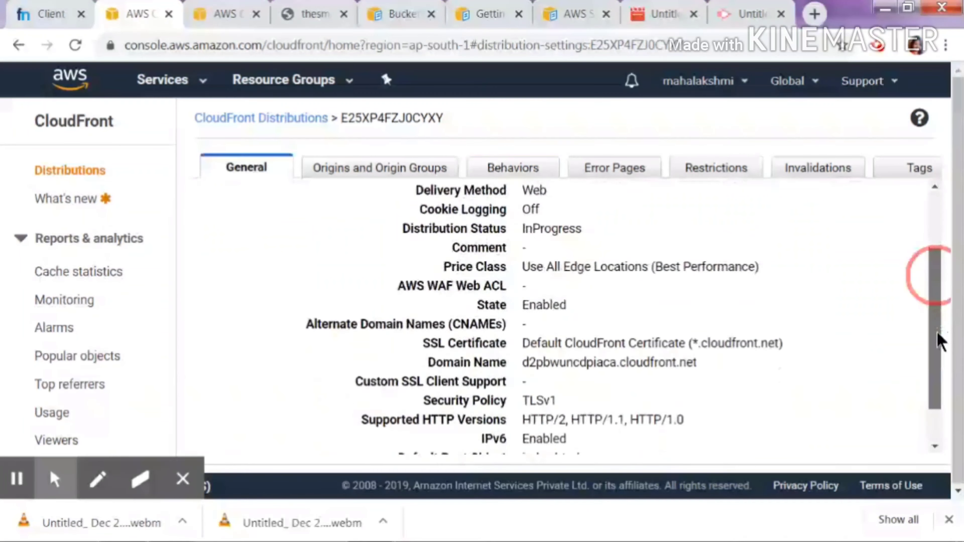
pyautogui.moveTo(937, 332); pyautogui.dragTo(563, 294)
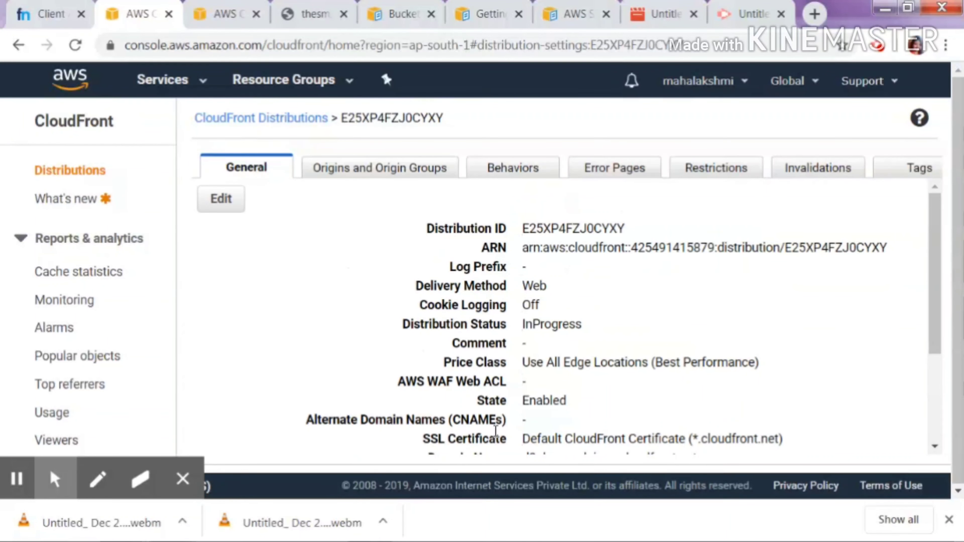
pyautogui.click(220, 198)
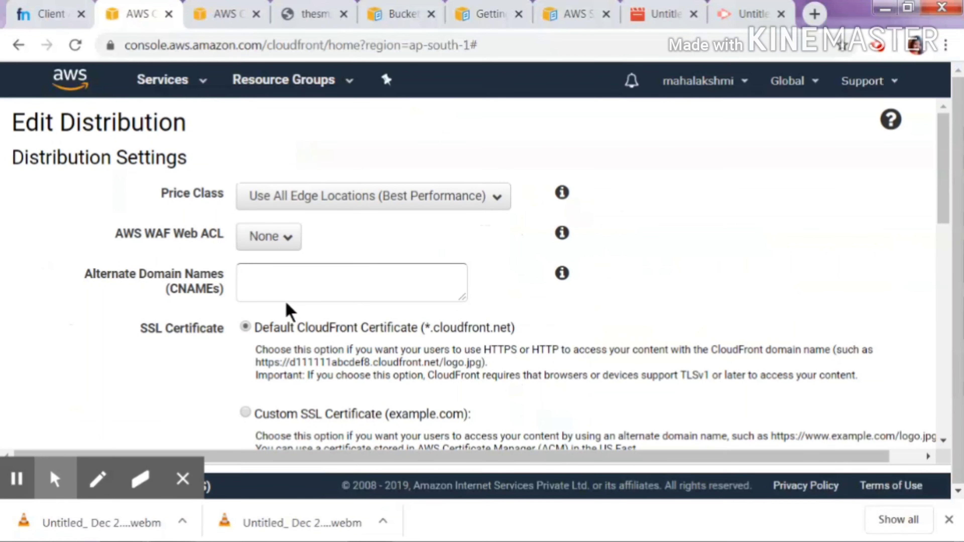
pyautogui.click(428, 278)
pyautogui.click(49, 13)
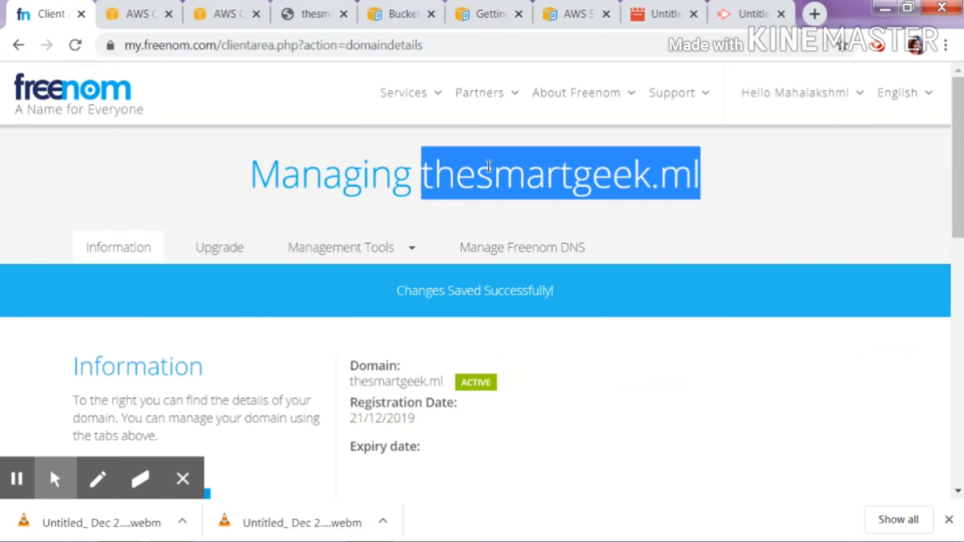
pyautogui.click(125, 13)
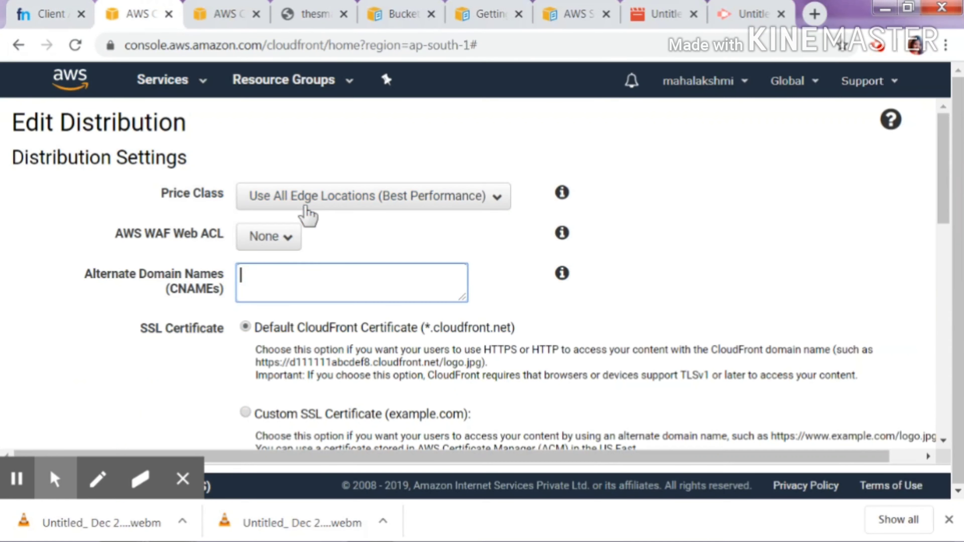
pyautogui.write('thesmartgeek.ml')
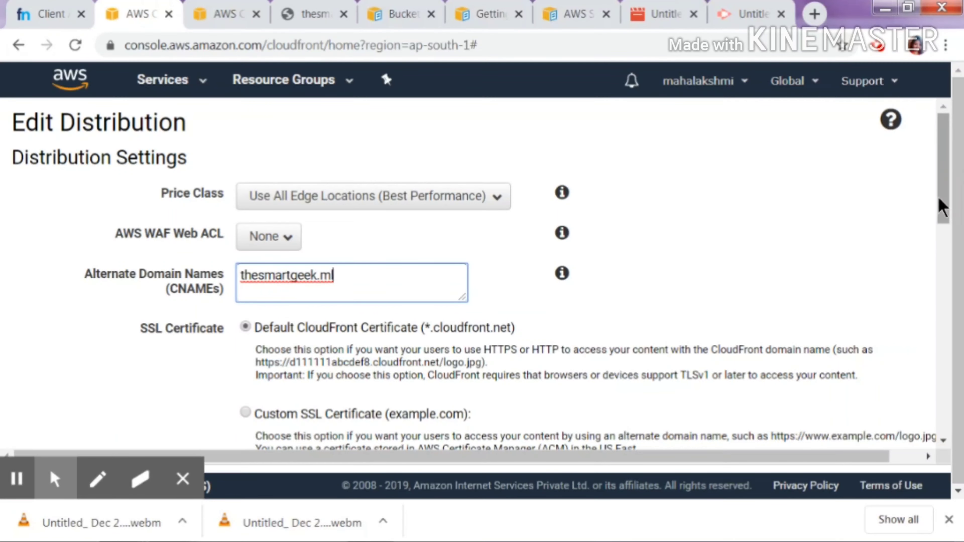
# Try to save the distribution changes with the Default CloudFront Certificate still selected, and read the response
pyautogui.moveTo(944, 207); pyautogui.dragTo(949, 396)
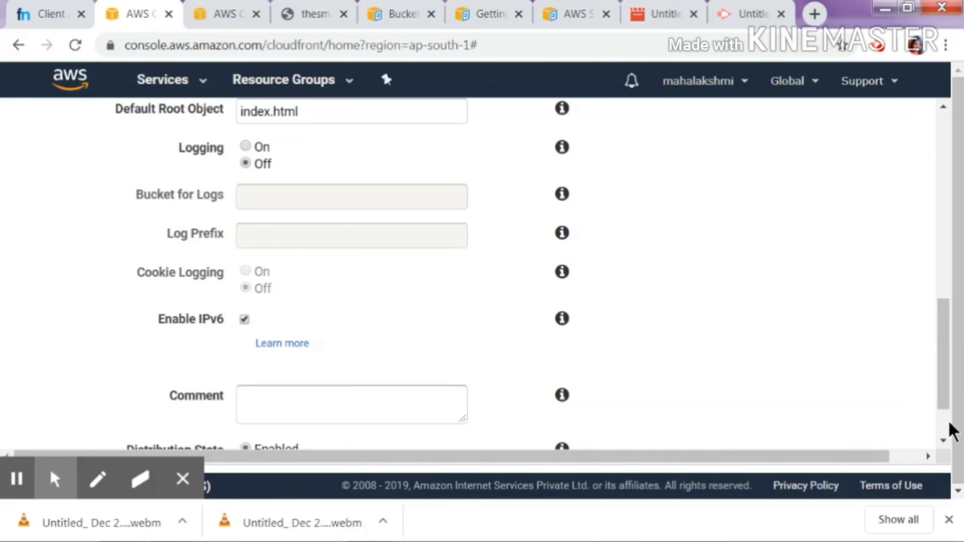
pyautogui.scroll(-2, 949, 431)
pyautogui.click(872, 423)
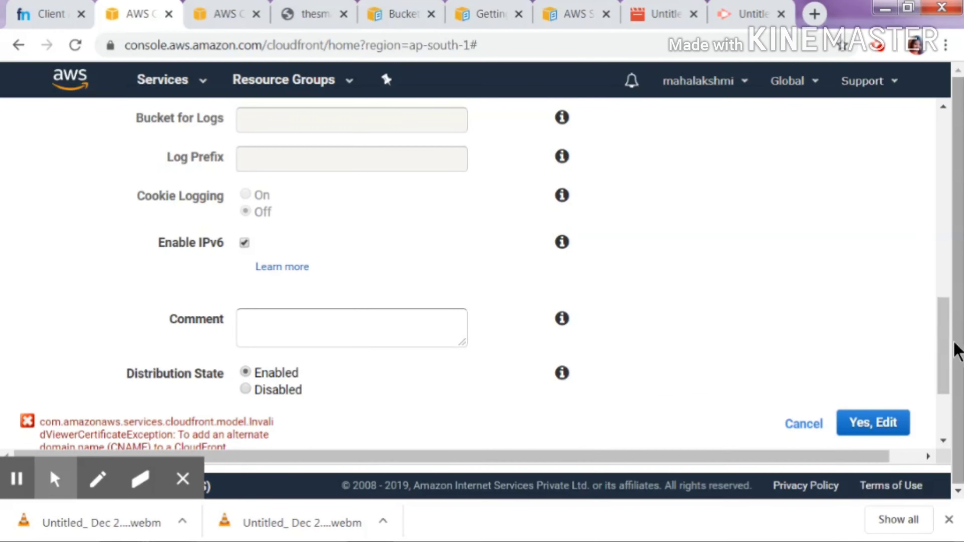
pyautogui.moveTo(940, 339); pyautogui.dragTo(957, 402)
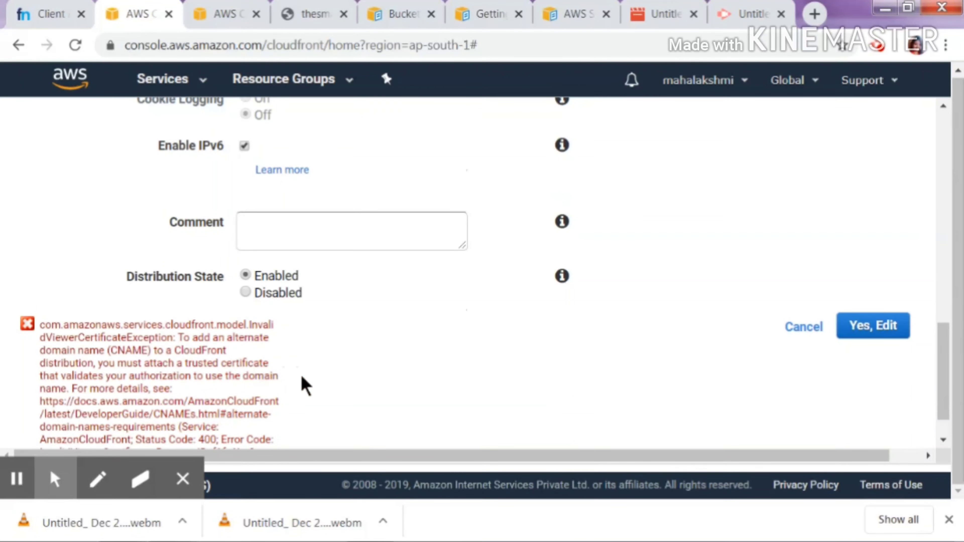
# Switch to Certificate Manager and refresh the certificate list to check the status of the thesmartgeek.ml certificate
pyautogui.click(224, 13)
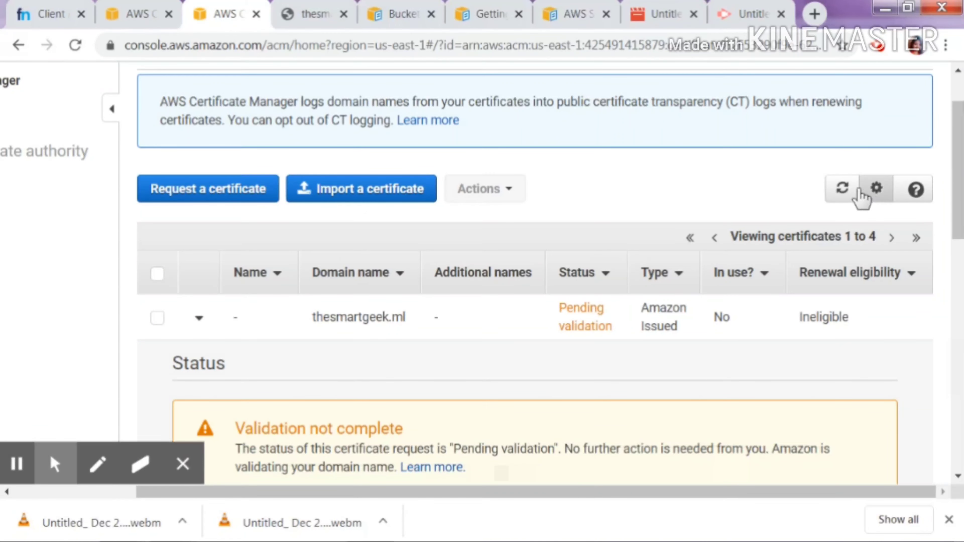
pyautogui.click(842, 188)
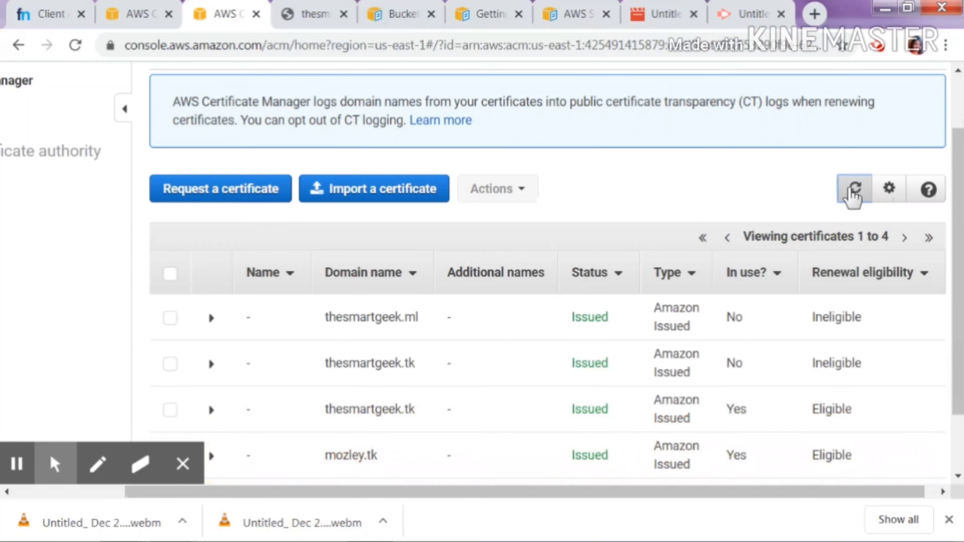
pyautogui.click(957, 337)
pyautogui.moveTo(957, 338); pyautogui.dragTo(957, 392)
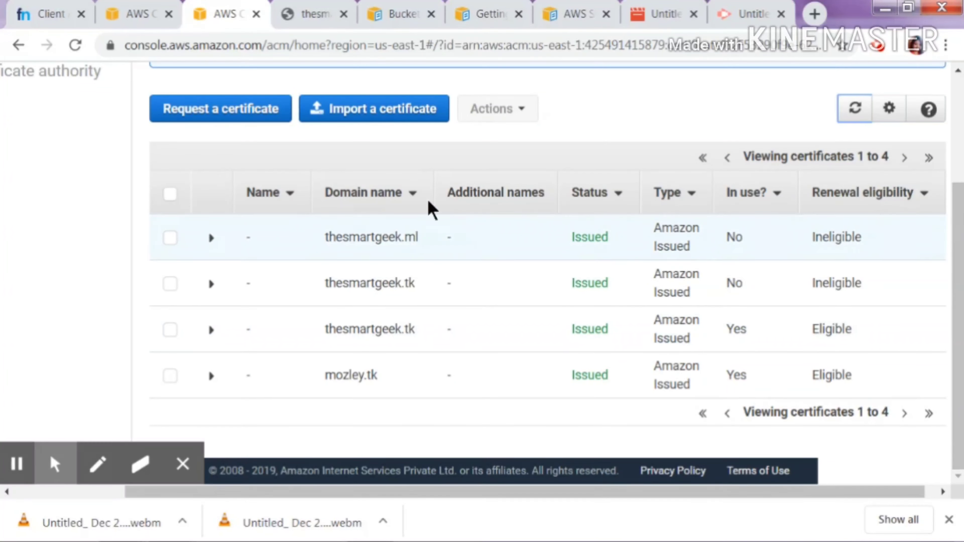
# Return to the CloudFront edit form, attach the thesmartgeek.ml SSL certificate and save the distribution changes
pyautogui.click(173, 4)
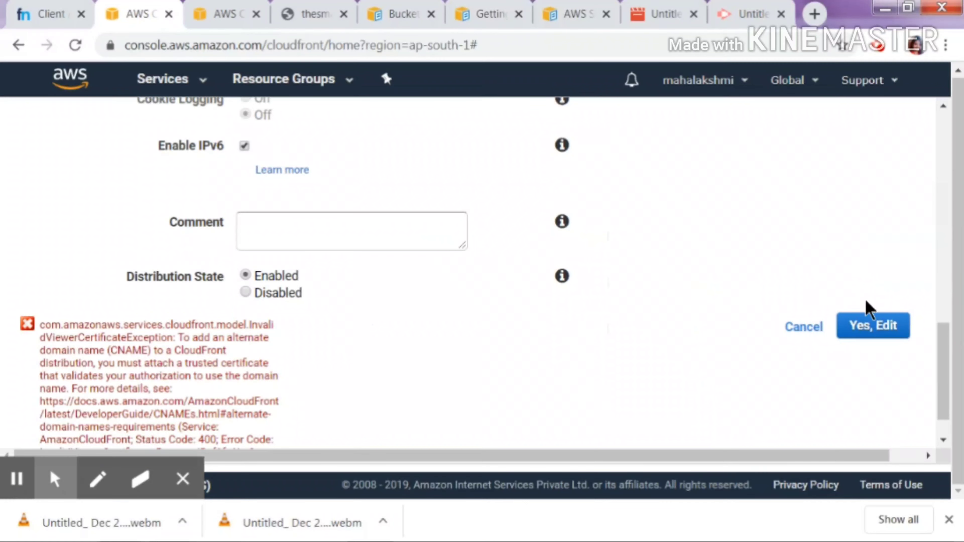
pyautogui.click(877, 327)
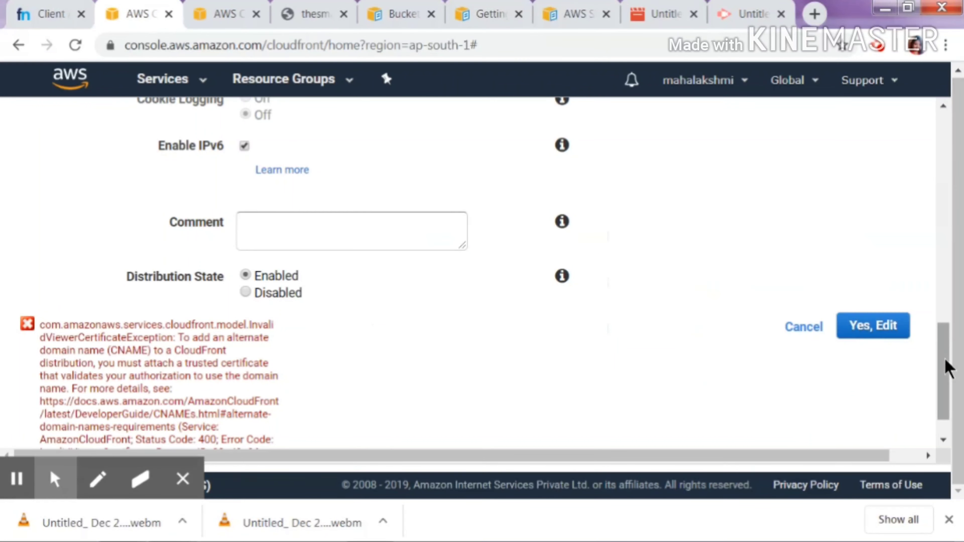
pyautogui.moveTo(945, 368); pyautogui.dragTo(946, 383)
pyautogui.click(858, 291)
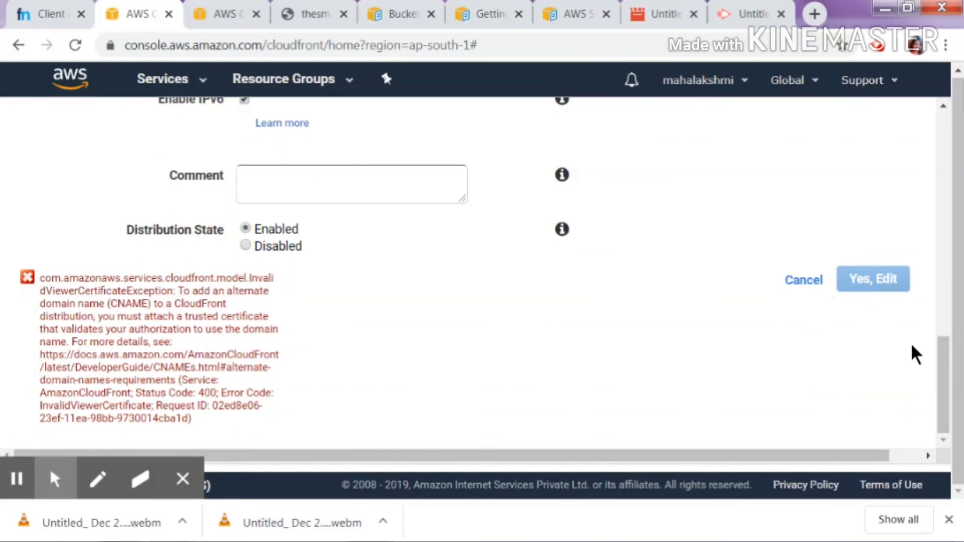
pyautogui.moveTo(945, 361); pyautogui.dragTo(949, 437)
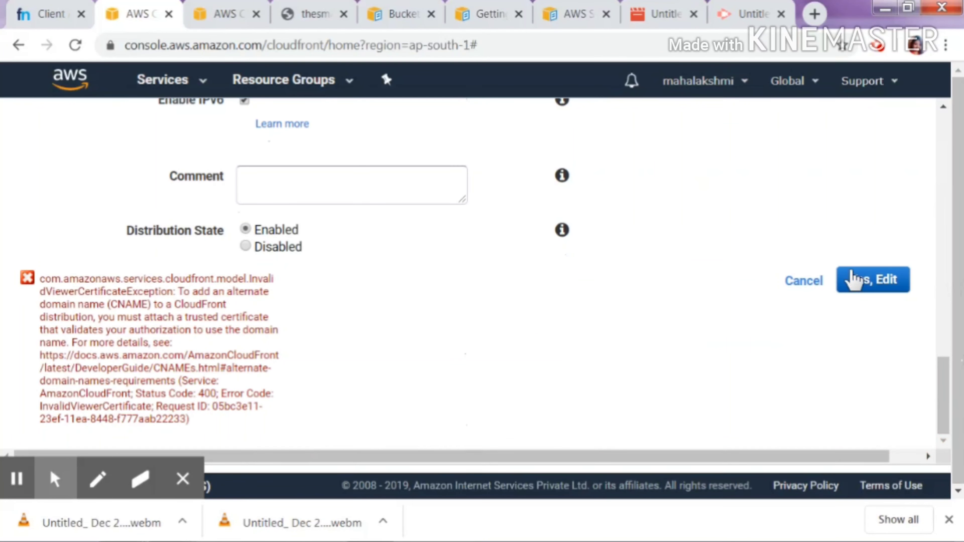
pyautogui.click(858, 282)
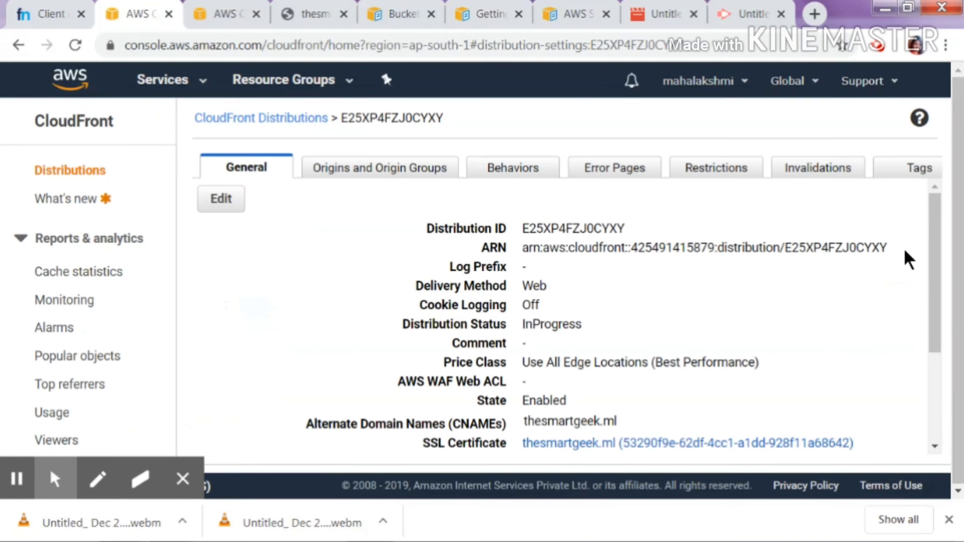
# Edit the distribution's default cache behavior and save it with the viewer protocol policy Redirect HTTP to HTTPS
pyautogui.click(500, 172)
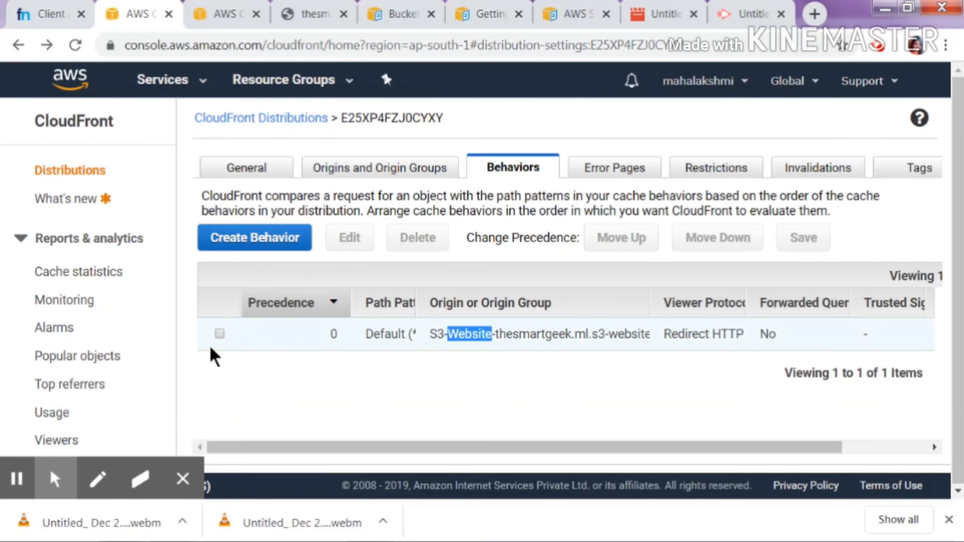
pyautogui.click(218, 335)
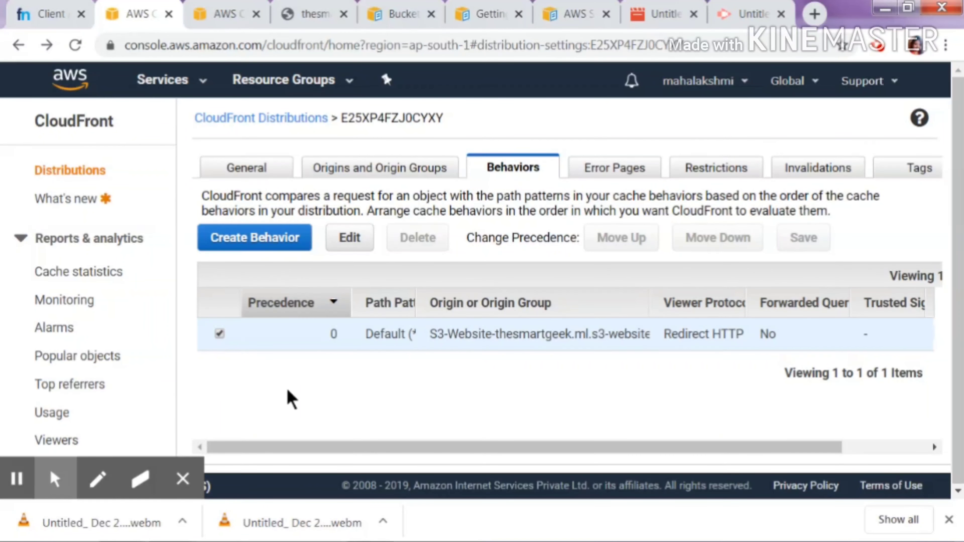
pyautogui.click(351, 249)
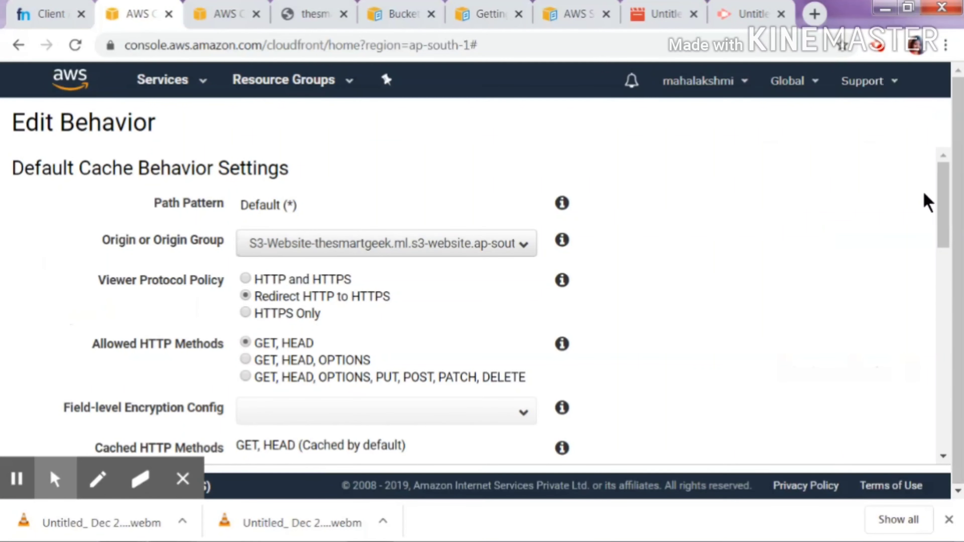
pyautogui.moveTo(942, 199); pyautogui.dragTo(932, 425)
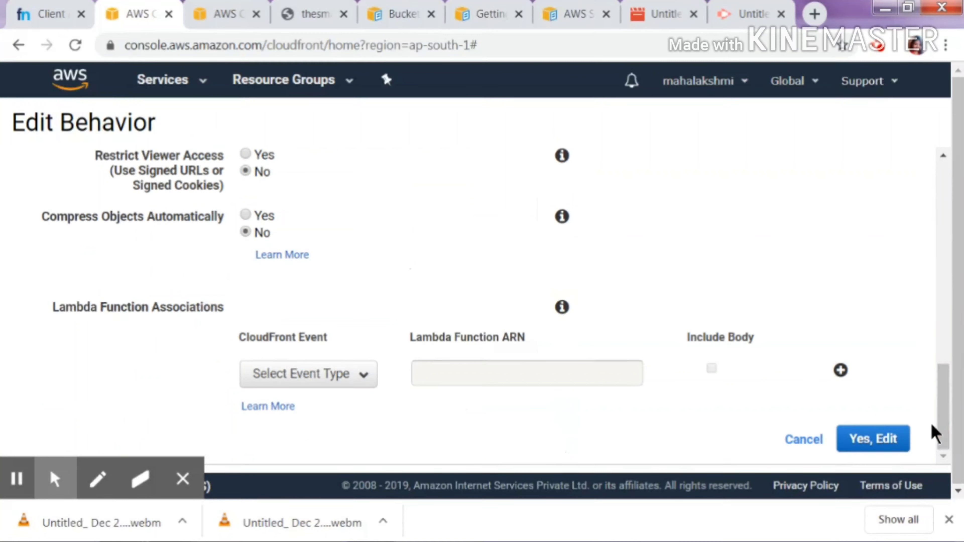
pyautogui.click(904, 438)
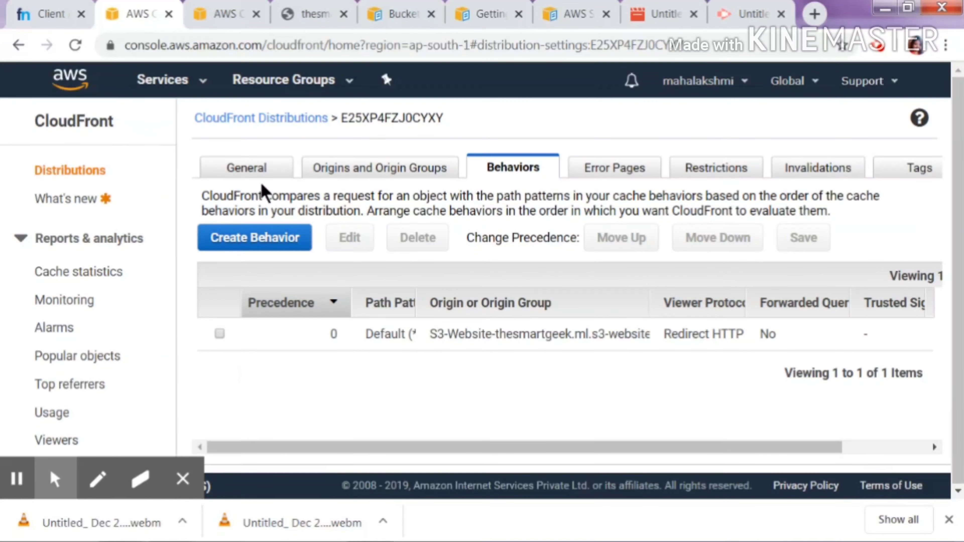
# Return to the distributions list, sort it by status and widen the Status column to check the deployment
pyautogui.click(252, 172)
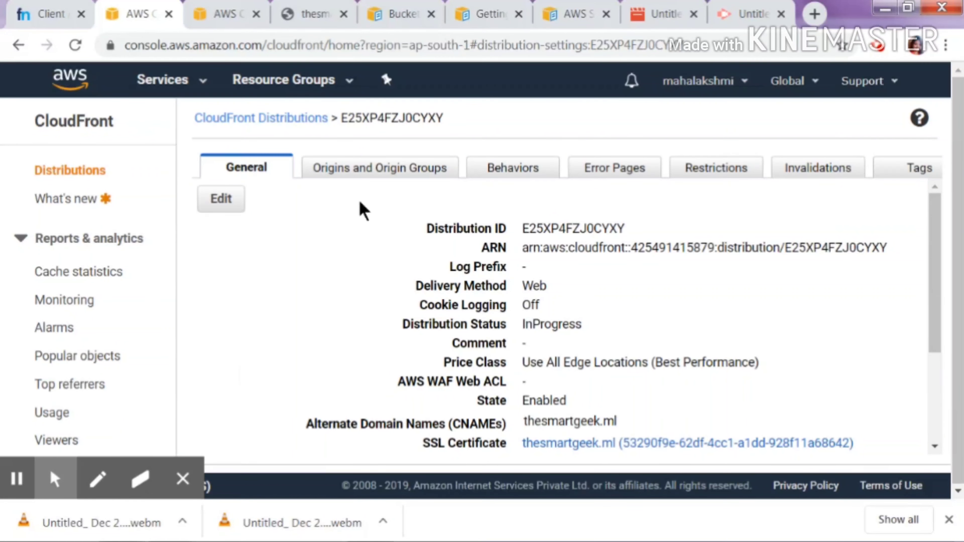
pyautogui.click(285, 120)
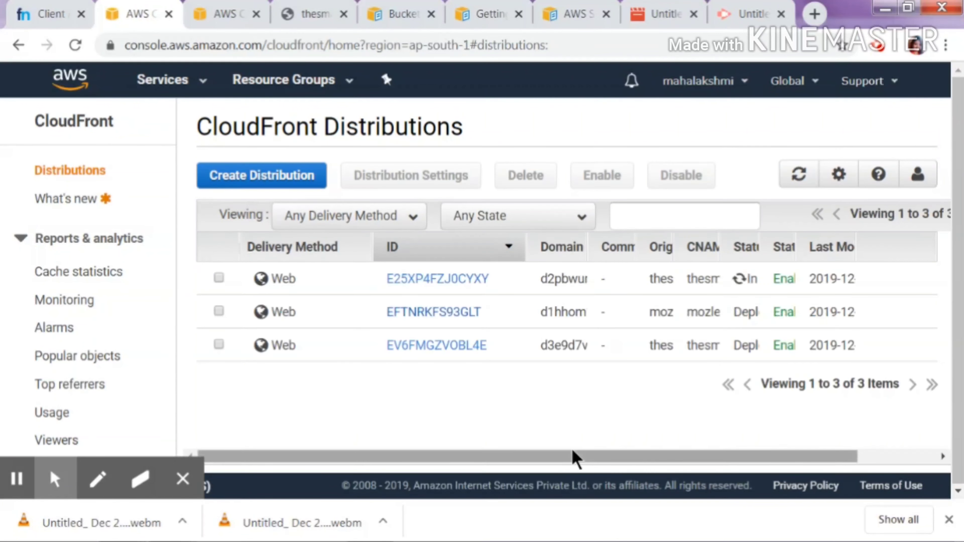
pyautogui.click(757, 249)
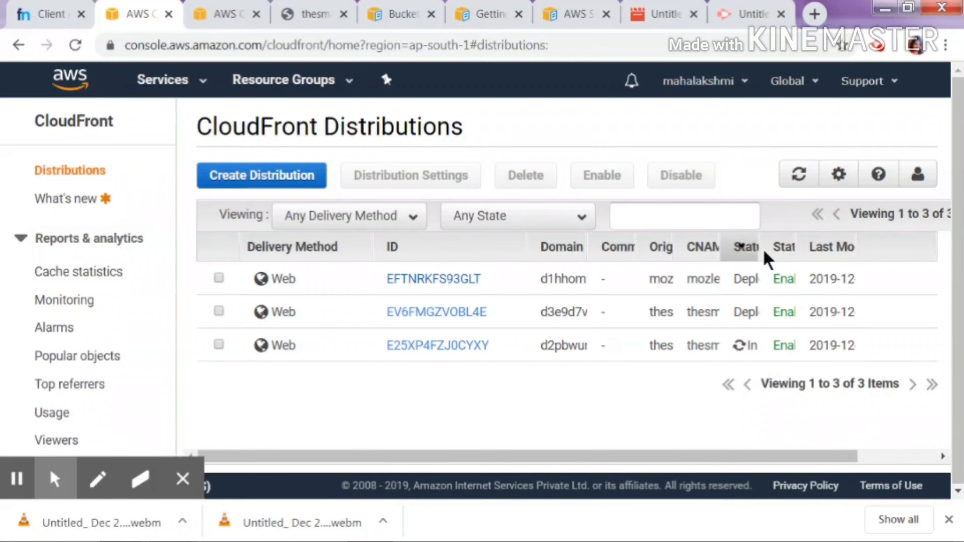
pyautogui.moveTo(763, 246); pyautogui.dragTo(836, 249)
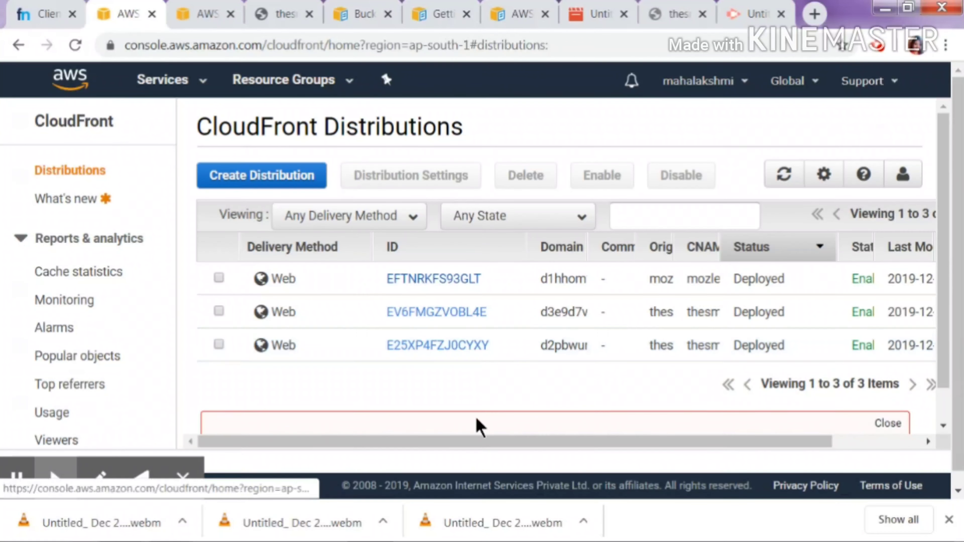
pyautogui.moveTo(481, 429); pyautogui.dragTo(583, 430)
pyautogui.click(496, 439)
# Open the distribution for thesmartgeek.ml and copy its CloudFront domain name, d2pbwuncdpiaca.cloudfront.net
pyautogui.click(354, 355)
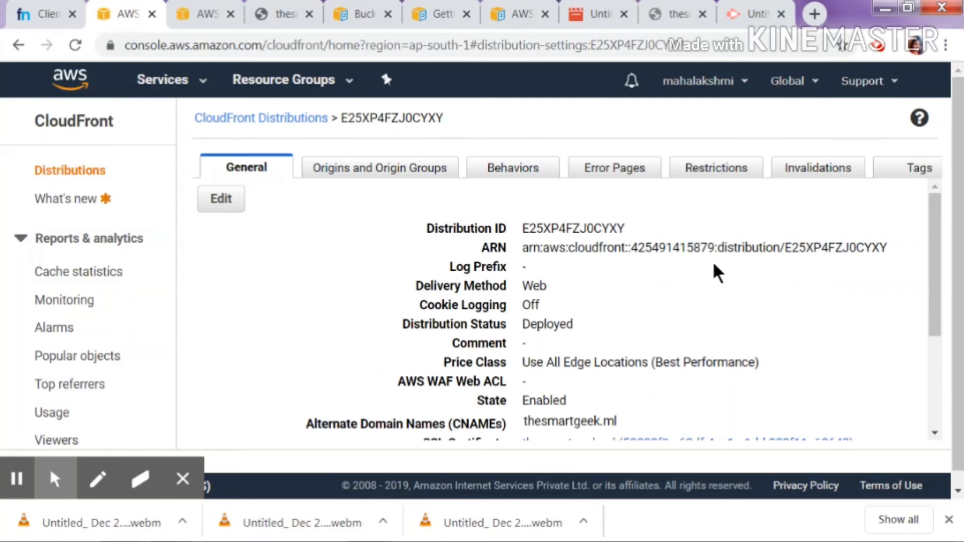
pyautogui.moveTo(929, 254); pyautogui.dragTo(947, 355)
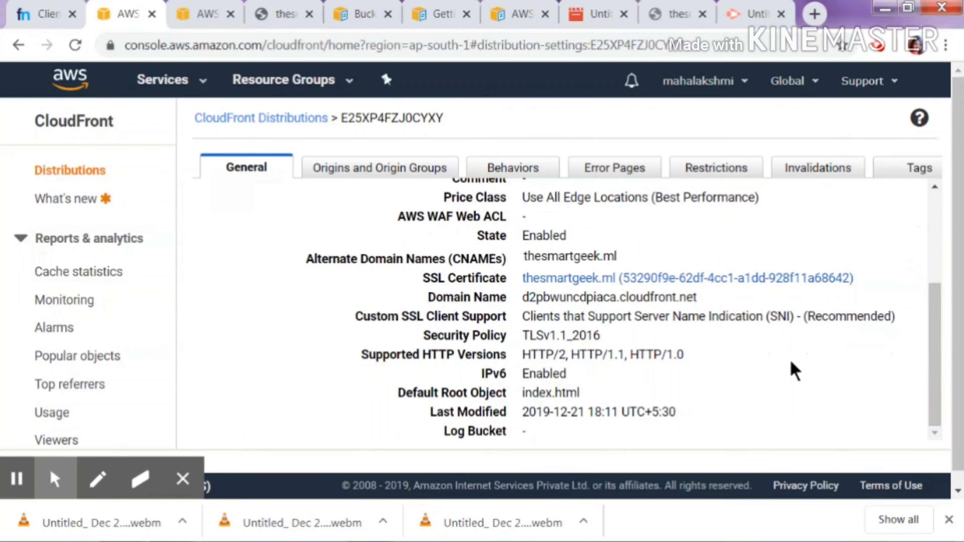
pyautogui.tripleClick(662, 298)
pyautogui.hotkey('ctrl', 'c')
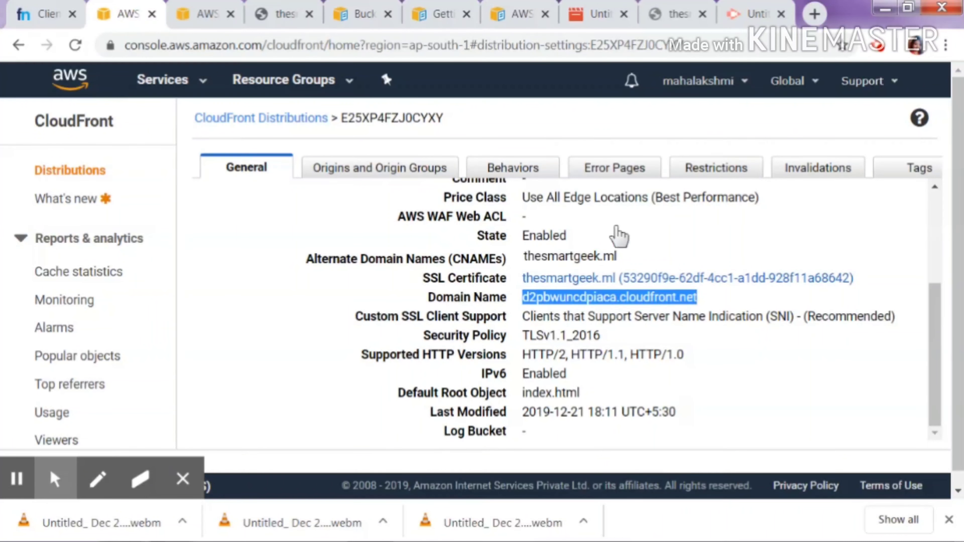
# Open the thesmartgeek.ml hosted zone in Route 53 and look through its record sets
pyautogui.click(171, 85)
pyautogui.write('Route 53')
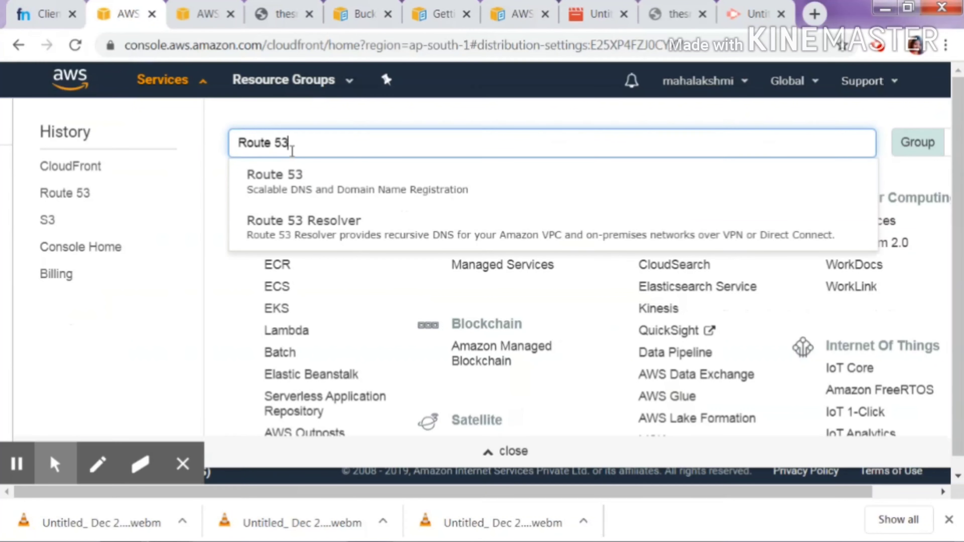
pyautogui.click(294, 195)
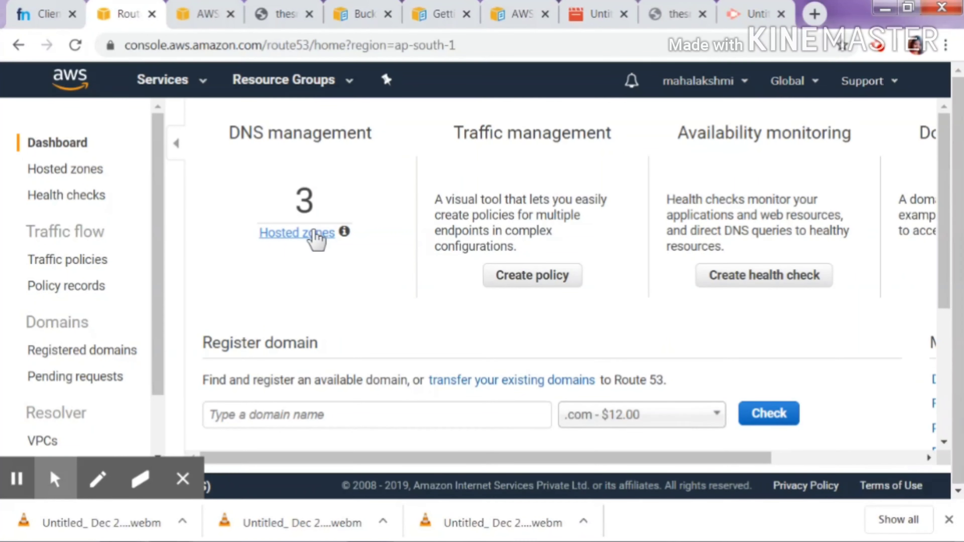
pyautogui.click(314, 240)
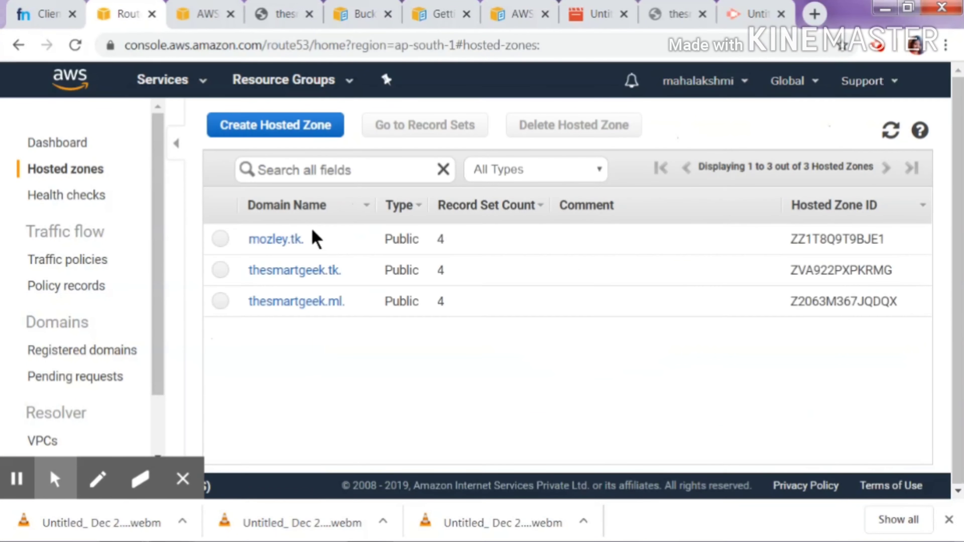
pyautogui.click(306, 306)
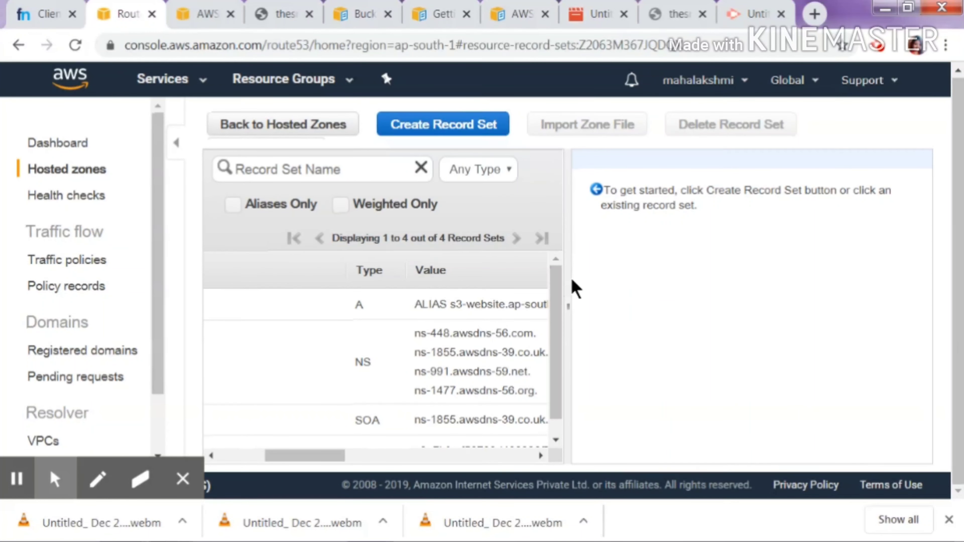
pyautogui.moveTo(554, 351); pyautogui.dragTo(554, 405)
pyautogui.click(512, 441)
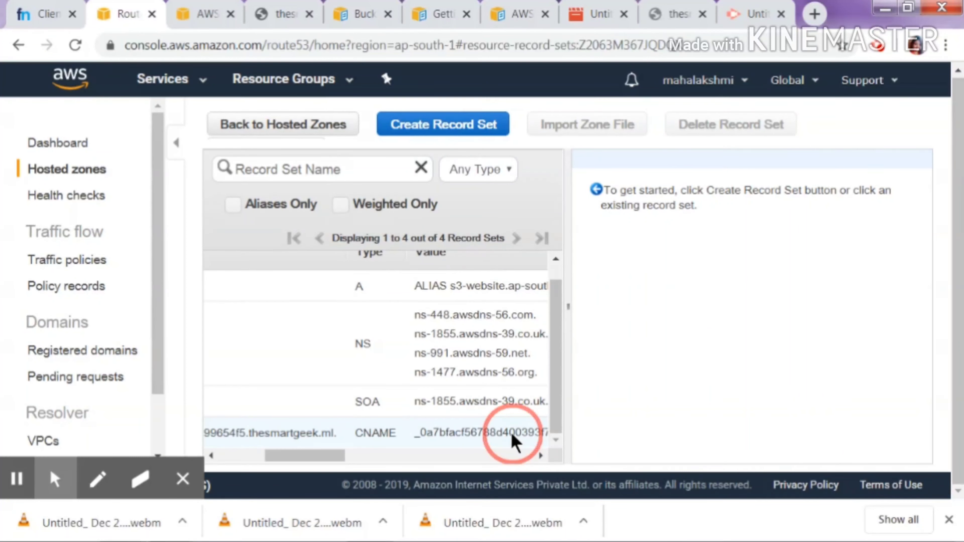
# Replace the alias target of the thesmartgeek.ml A record with d2pbwuncdpiaca.cloudfront.net and save the record set
pyautogui.moveTo(302, 457); pyautogui.dragTo(275, 456)
pyautogui.click(369, 303)
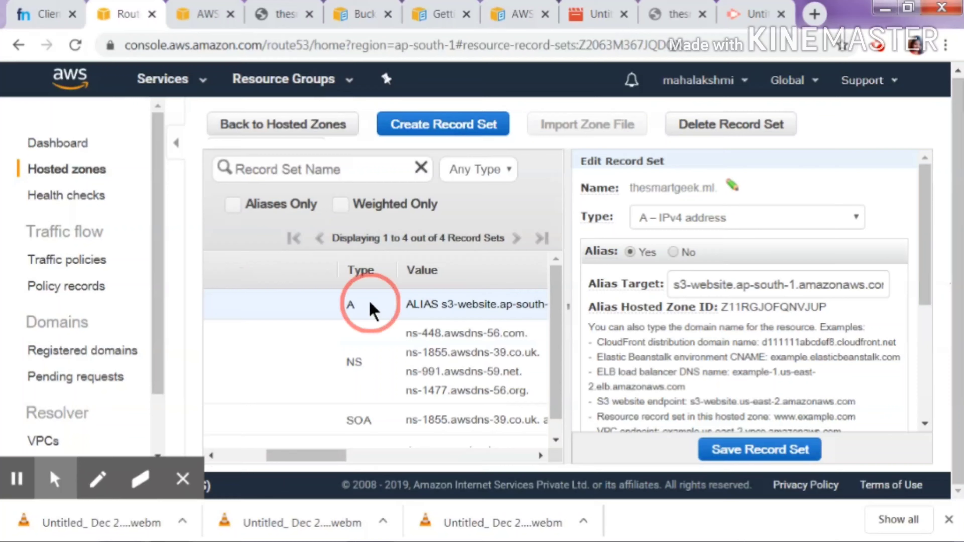
pyautogui.tripleClick(752, 281)
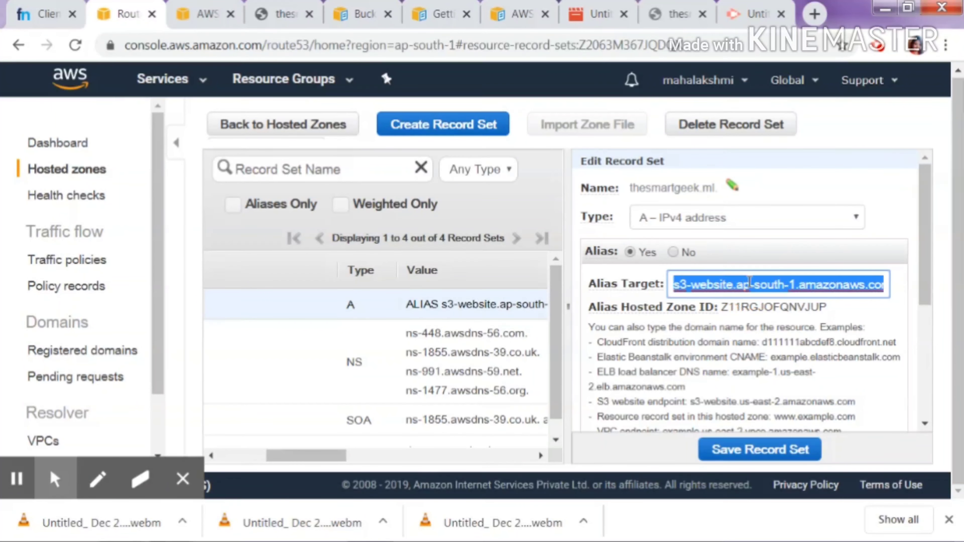
pyautogui.hotkey('ctrl', 'v')
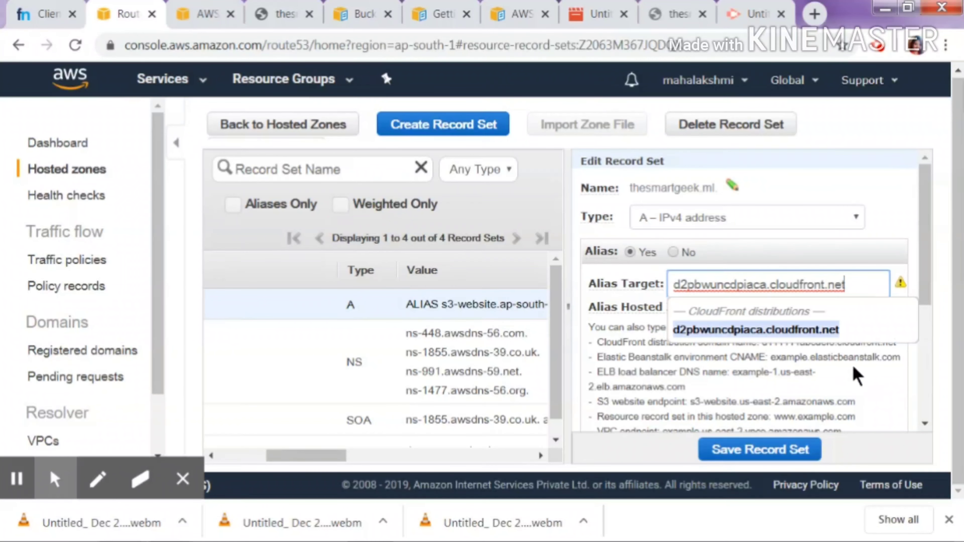
pyautogui.click(774, 454)
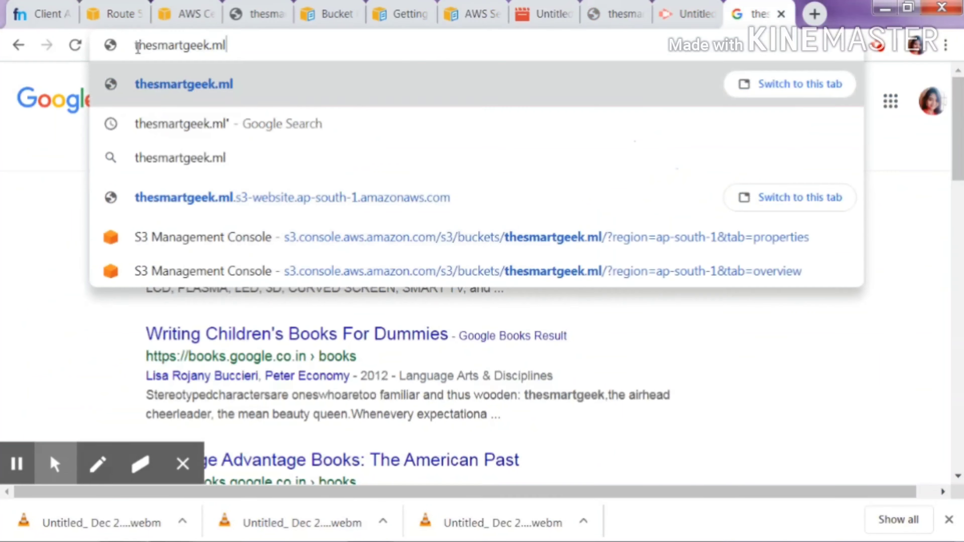
# Load thesmartgeek.ml in the browser to check that the site is served over HTTPS
pyautogui.press('Return')
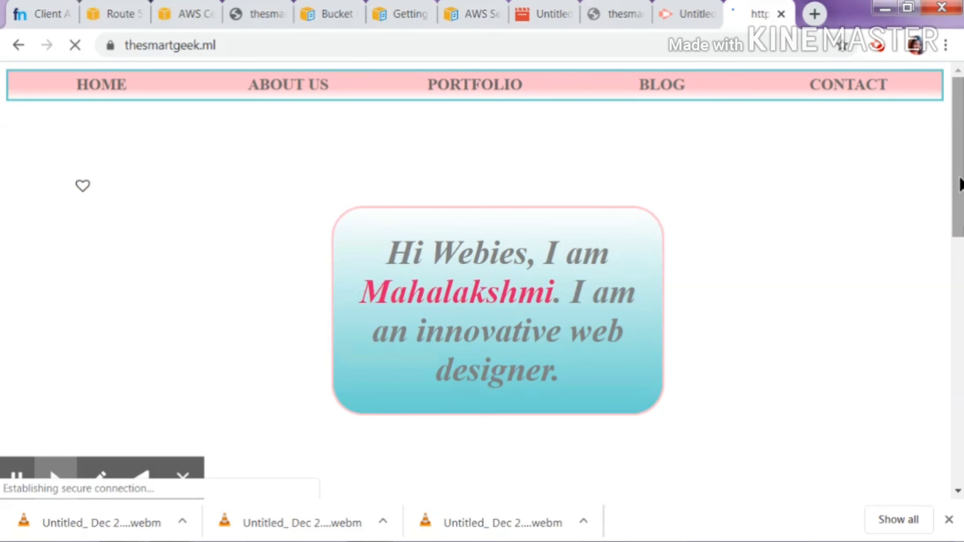
pyautogui.moveTo(960, 179)
pyautogui.mouseDown()
pyautogui.moveTo(960, 270)
pyautogui.moveTo(960, 178)
pyautogui.mouseUp()
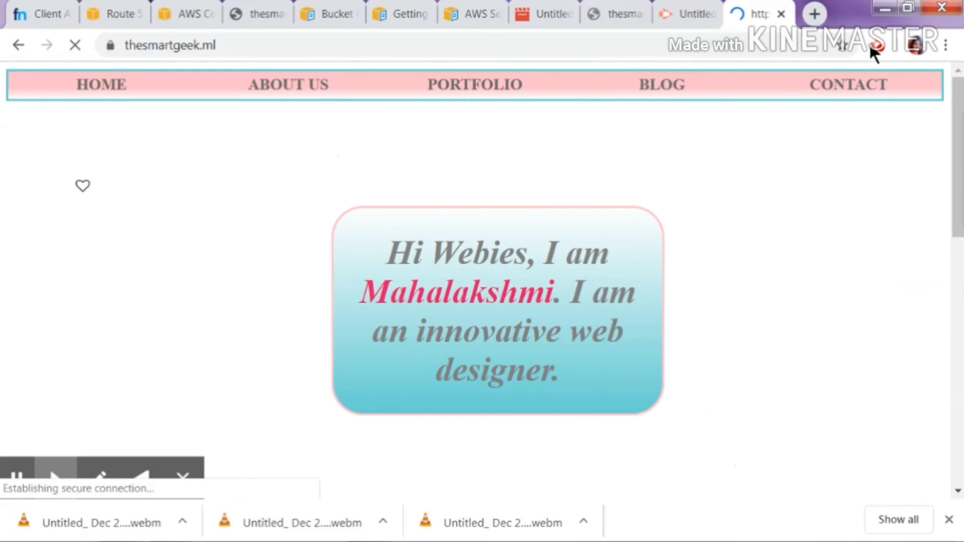